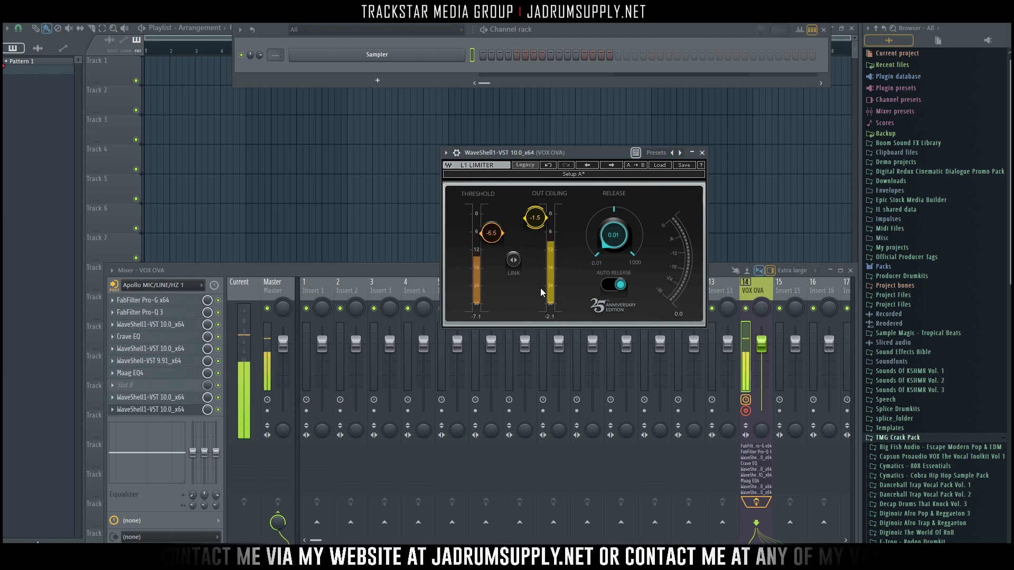
Step: Open the Yaad Vibes Drumkit's Kick's folder and load Yaad Vibez_Kick_7_[Dirty] into a new channel
scroll(923, 242, down, 8)
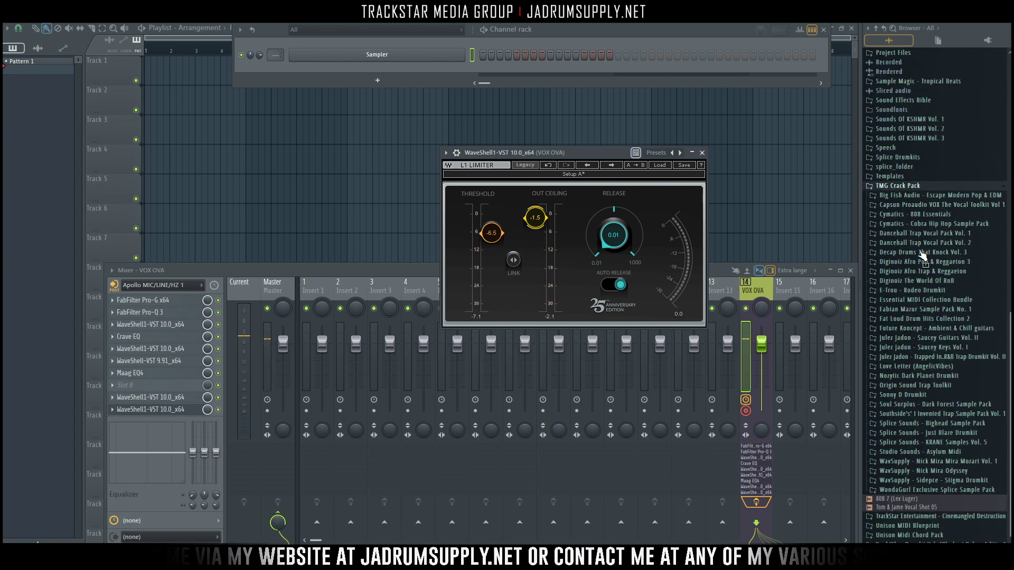
scroll(929, 385, down, 3)
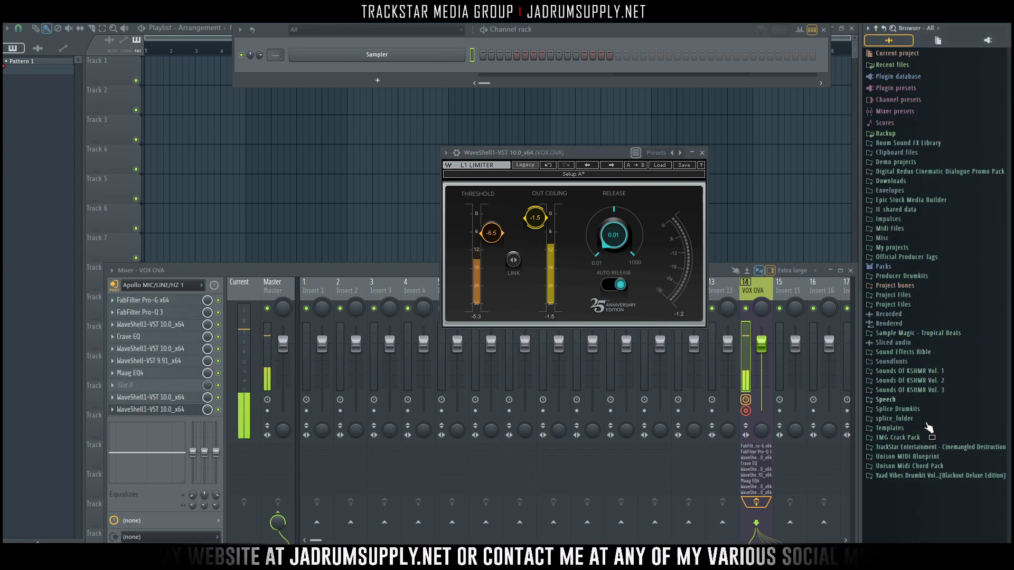
click(914, 476)
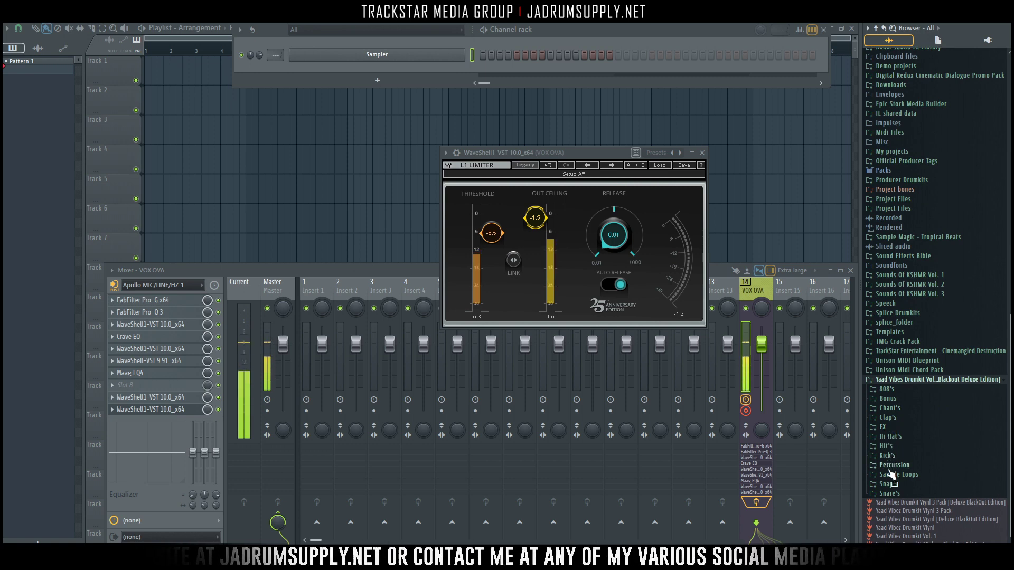
click(887, 456)
scroll(925, 507, down, 4)
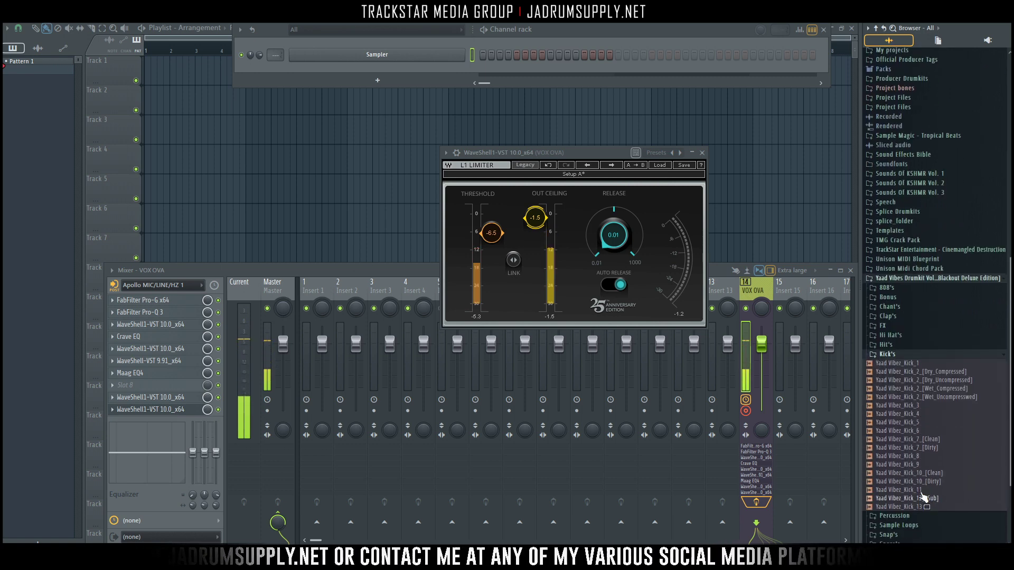
right_click(925, 448)
click(919, 437)
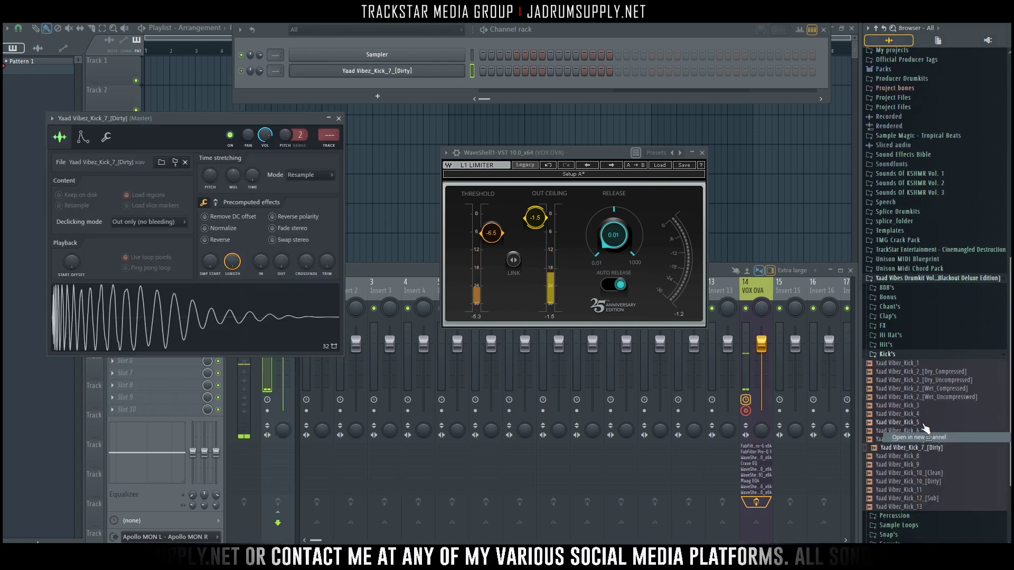
Step: Collapse the Kick's folder, open the kit's Snare's folder and load Yaad Vibez_Snare_2_[Dark] into a new channel
click(887, 354)
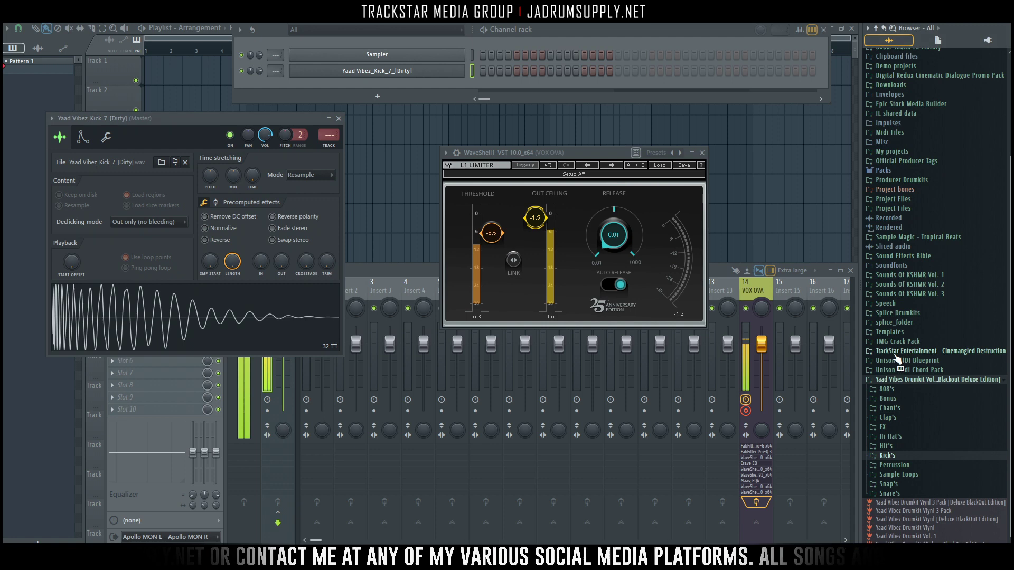
click(892, 494)
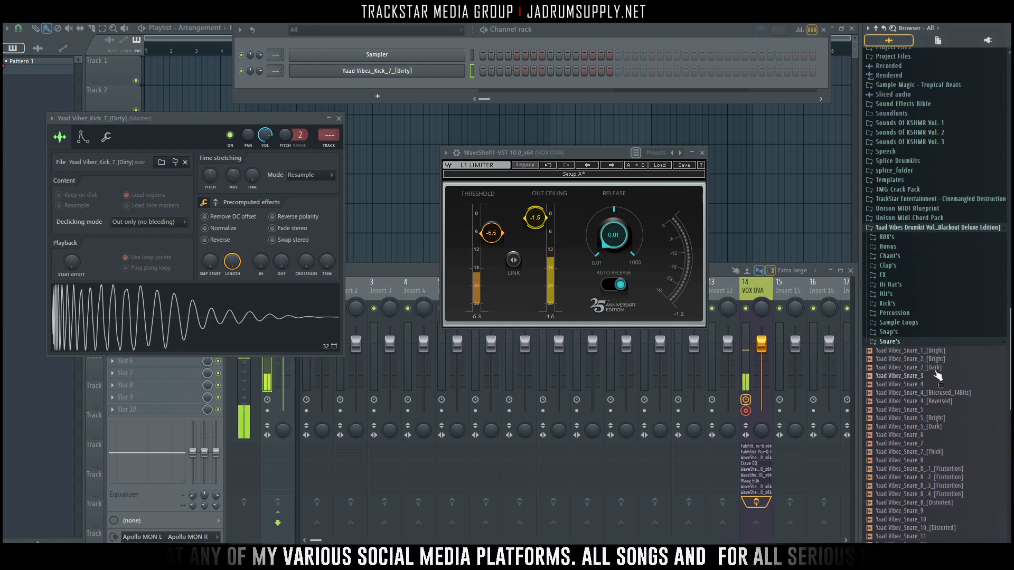
mouse_move(931, 368)
mouse_down()
mouse_move(928, 377)
mouse_move(924, 370)
mouse_up()
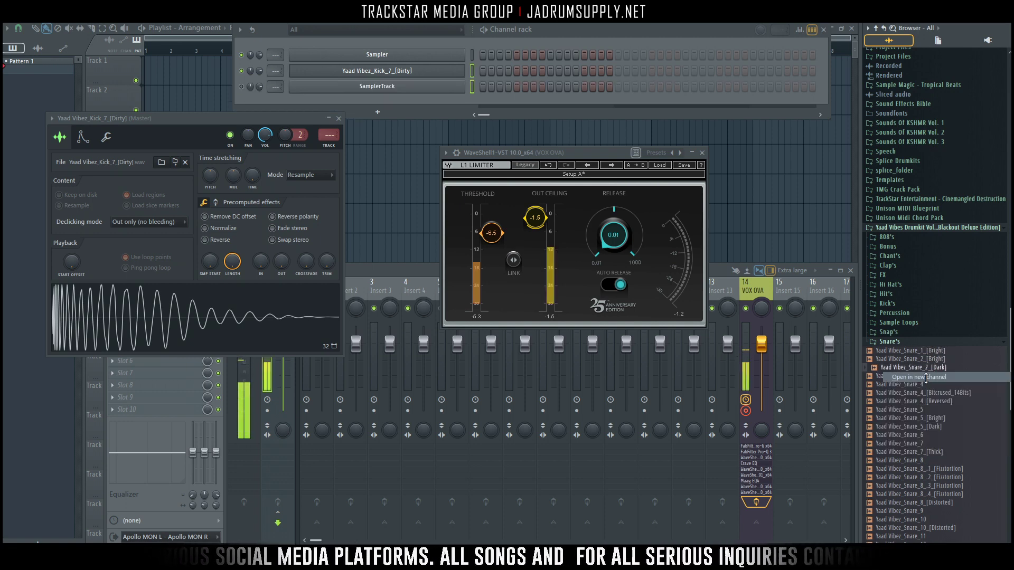
Step: Load Yaad Vibez_Snare_12 from the Snare's folder into another new channel
scroll(919, 401, down, 2)
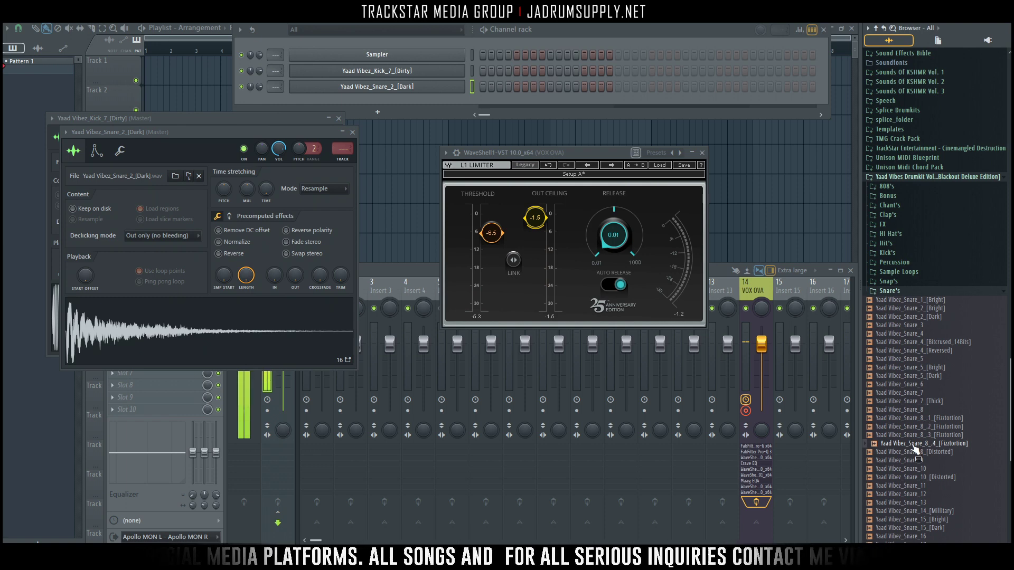
right_click(918, 498)
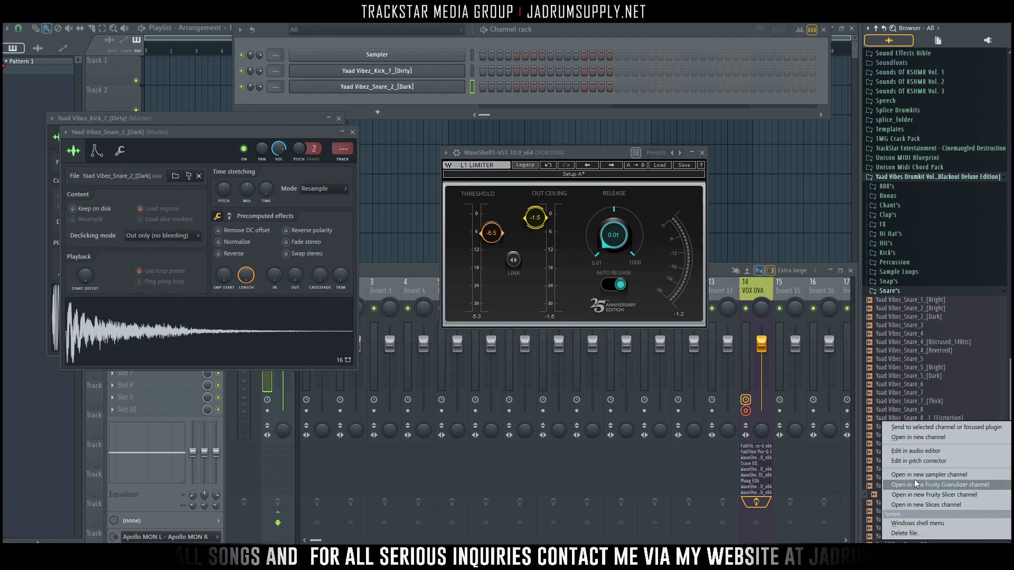
click(927, 439)
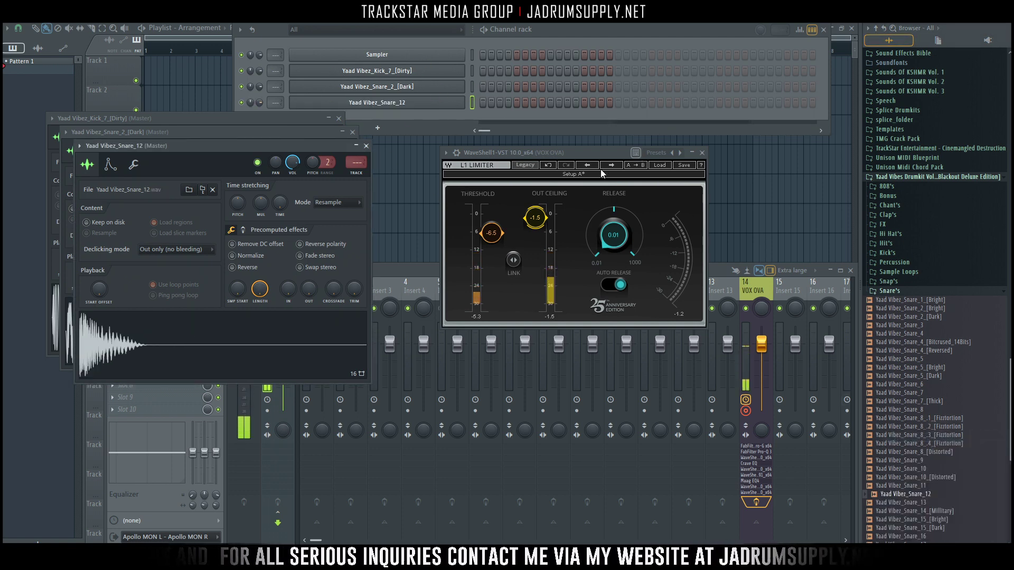
Step: Close the three open sampler windows for the kick and the two snares
click(366, 146)
click(353, 132)
click(339, 119)
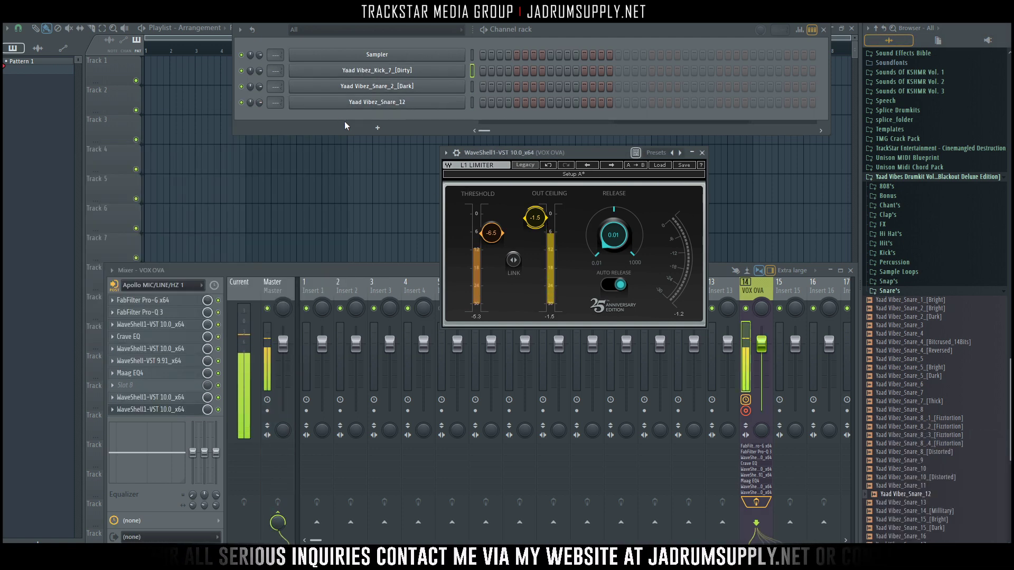
right_click(246, 16)
click(353, 49)
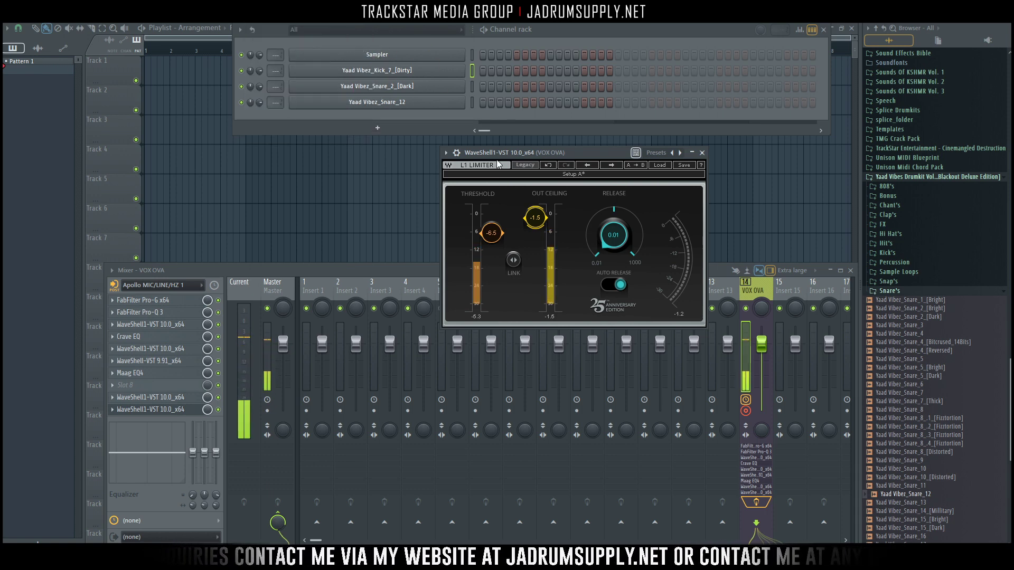
Step: Place hits on steps 1 and 4 for the Kick_7_[Dirty], Snare_2_[Dark] and Snare_12 channels
click(482, 71)
click(483, 87)
click(483, 102)
click(508, 71)
click(508, 87)
click(508, 102)
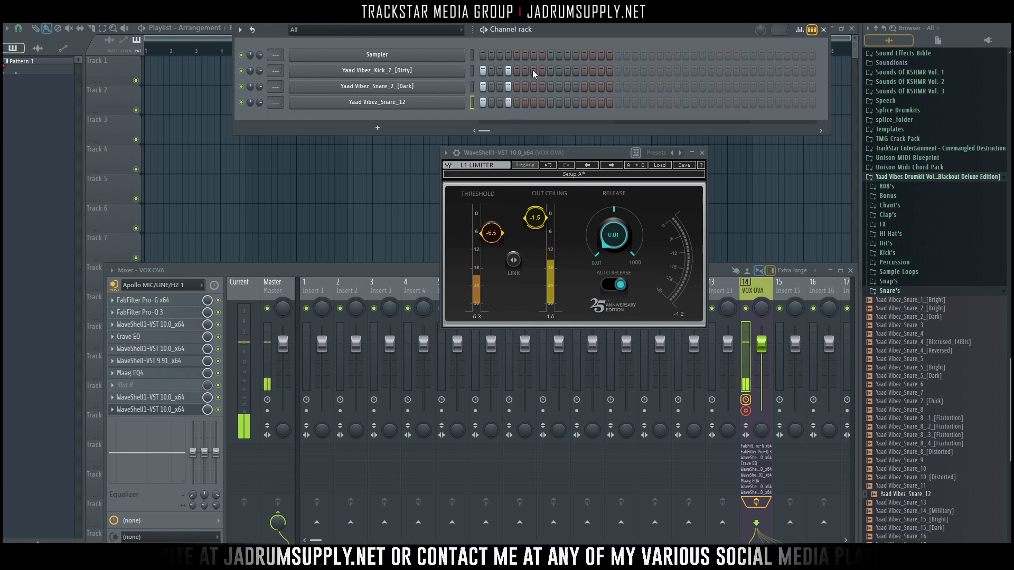
Step: Add hits on steps 7, 11 and 13 in the kick and both snare channels, and narrow the Channel rack to 16 steps
click(534, 71)
click(533, 87)
click(534, 102)
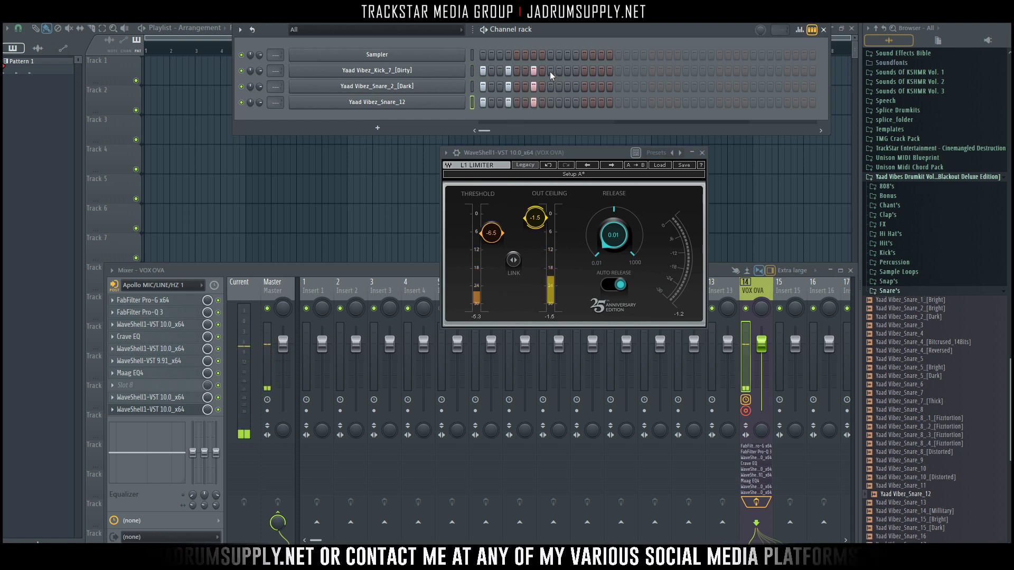
click(567, 71)
click(568, 87)
click(567, 103)
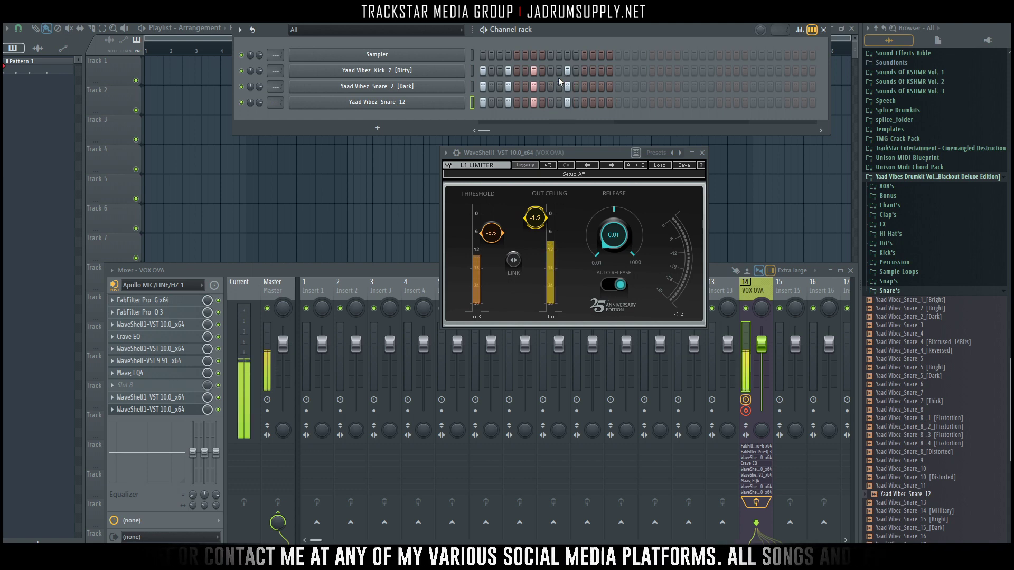
click(585, 71)
click(584, 87)
click(585, 102)
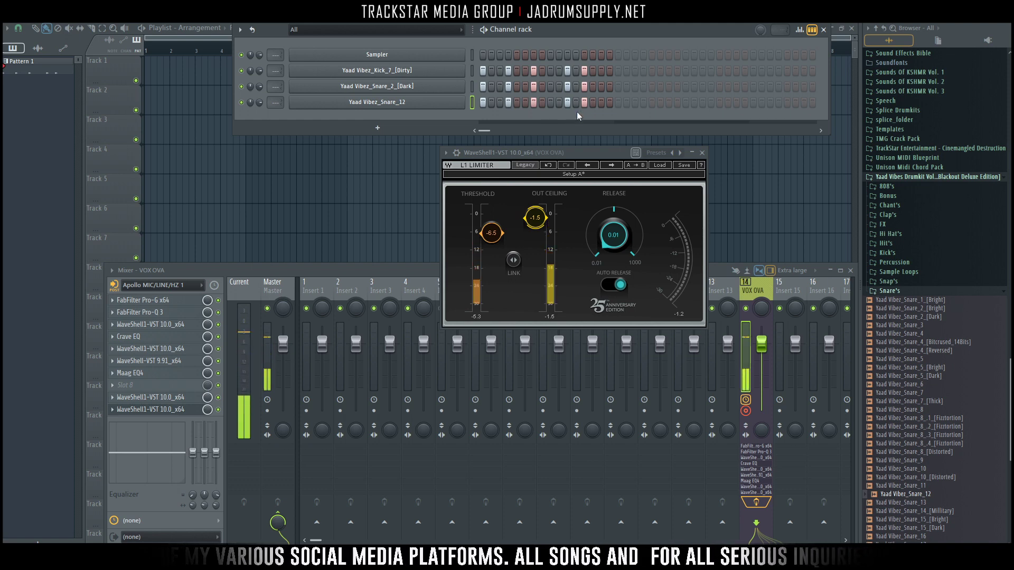
drag(830, 83, 626, 79)
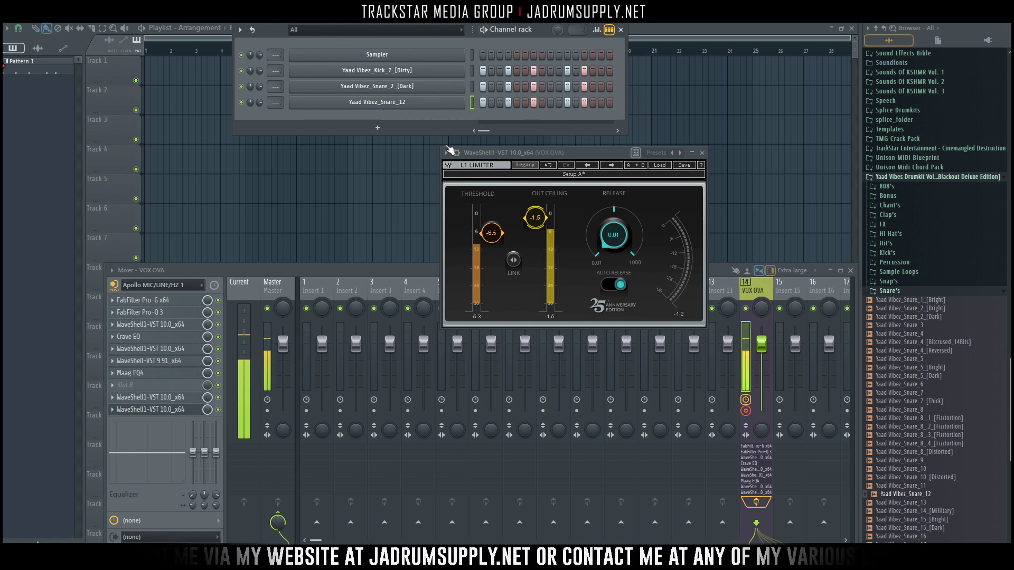
click(507, 104)
click(526, 104)
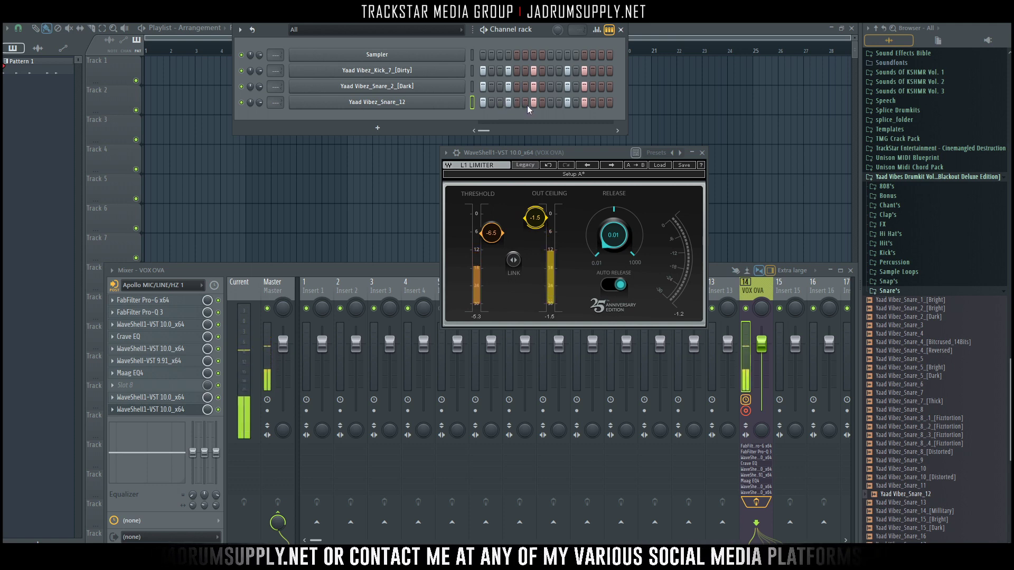
click(525, 103)
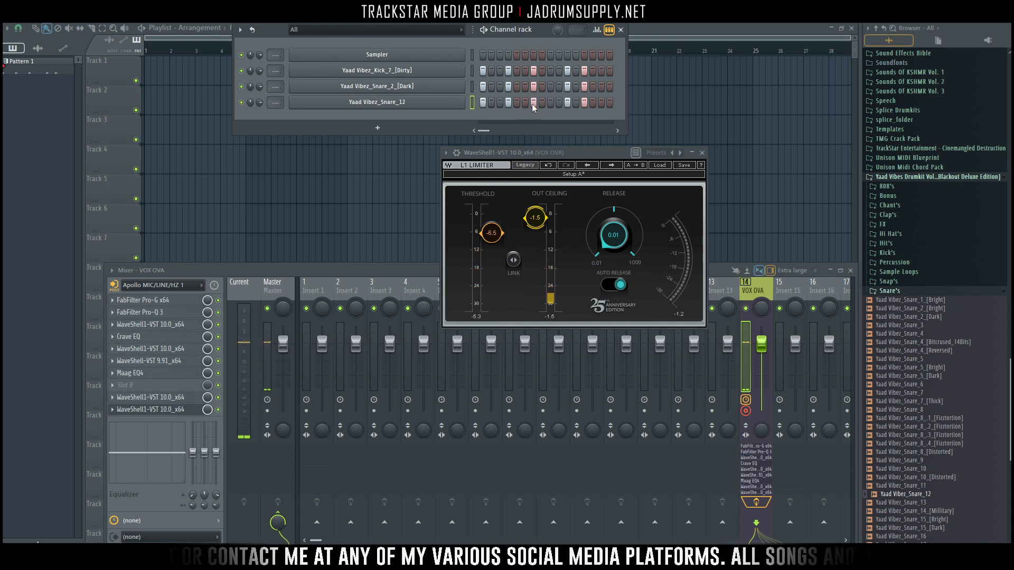
click(567, 102)
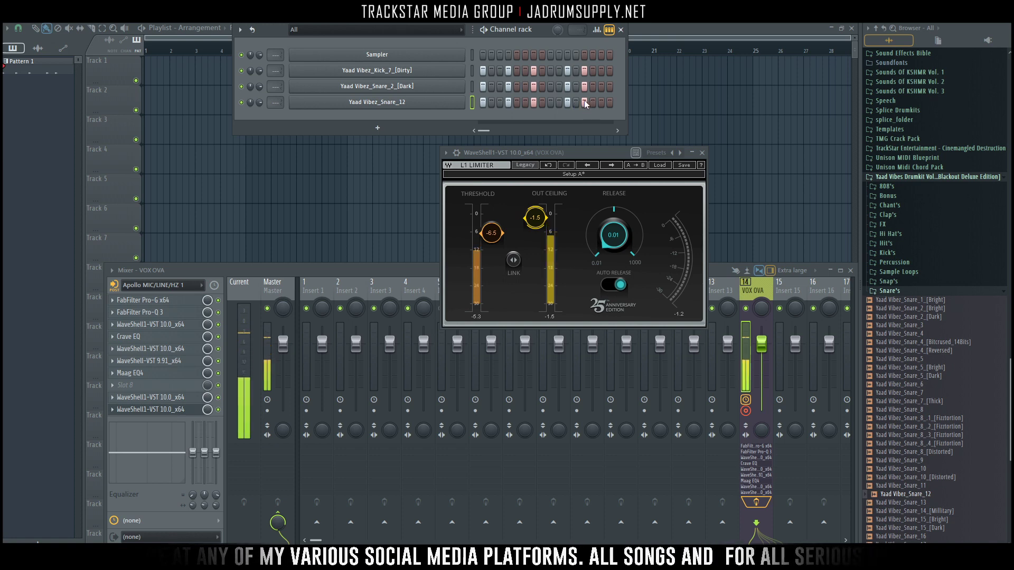
click(585, 103)
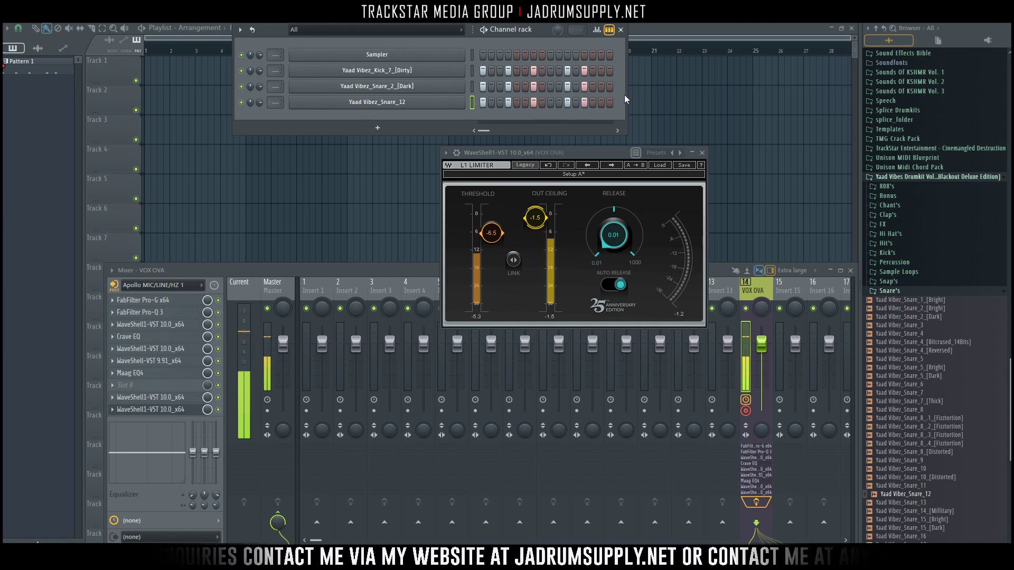
drag(603, 86, 610, 86)
key(space)
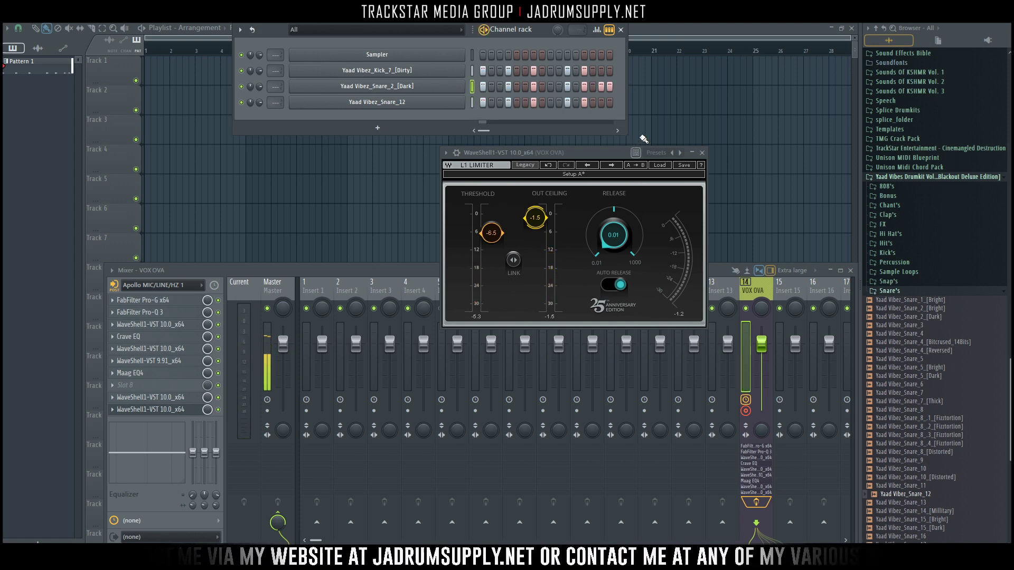
right_click(610, 86)
right_click(602, 86)
click(610, 86)
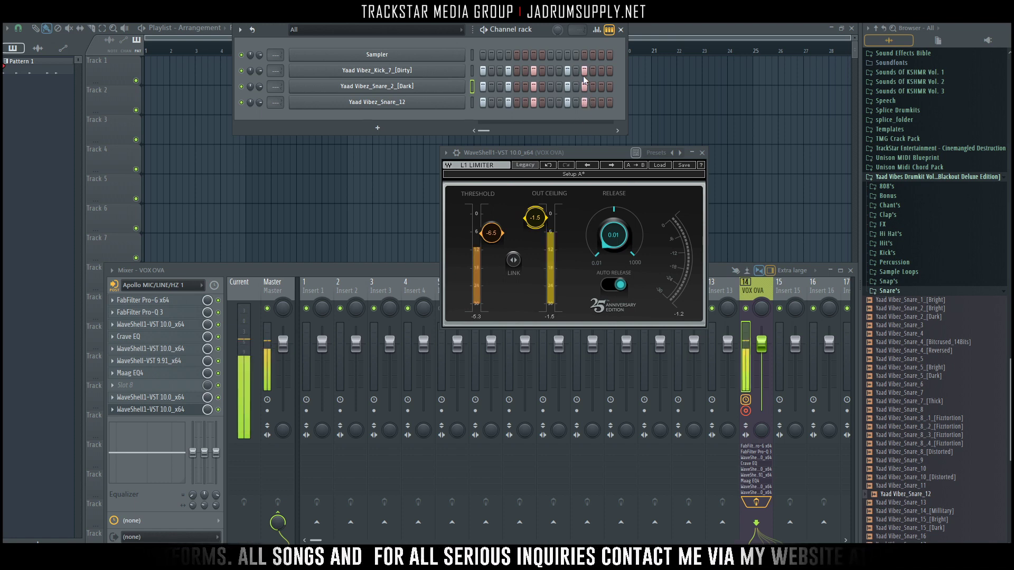
Step: Move the step 13 hits to step 15 in the kick and both snare channels
click(585, 103)
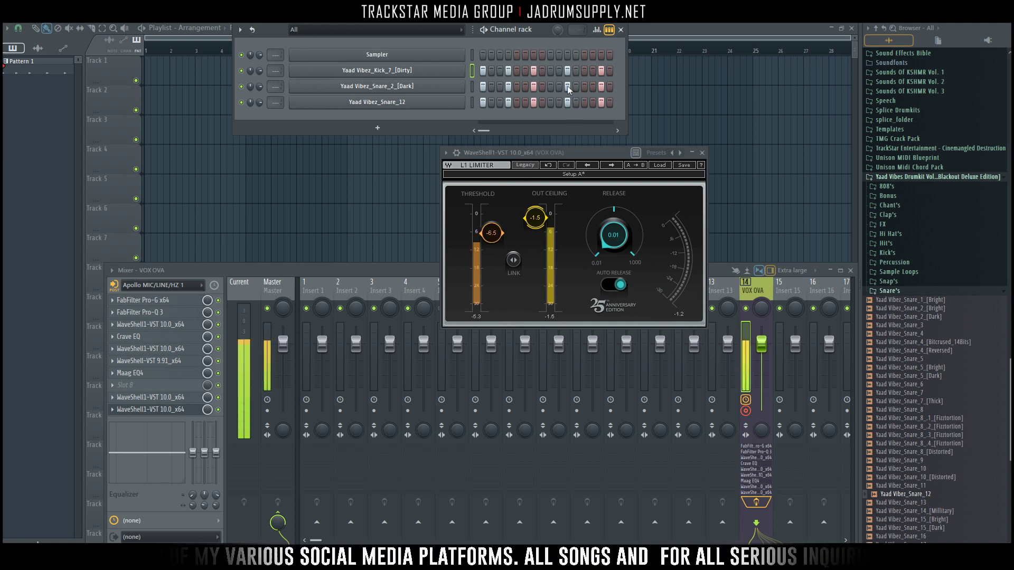
Step: Collapse the kit's main Snare's folder and open the Snare's folder inside its Bonus folder
scroll(900, 253, down, 3)
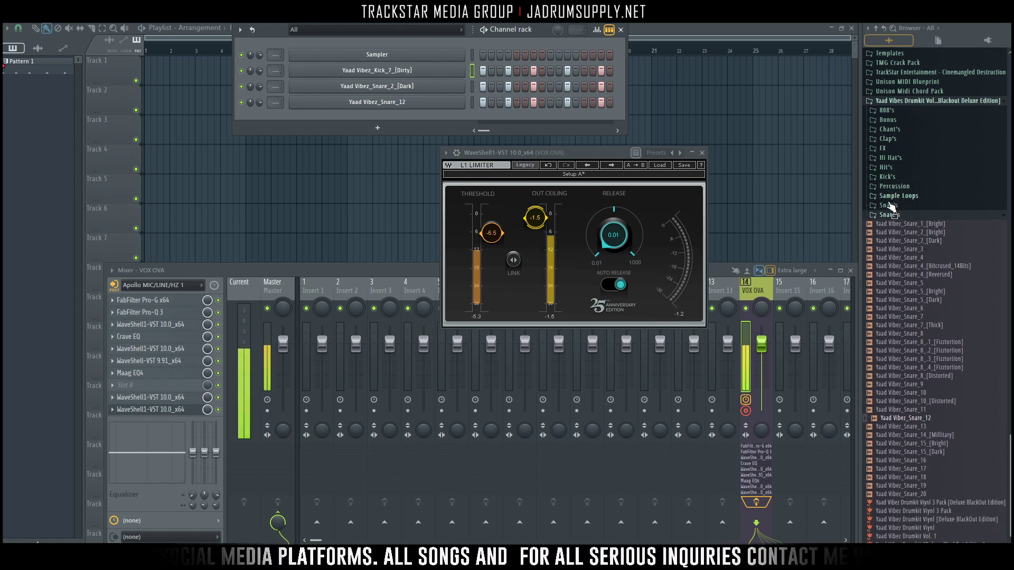
scroll(897, 217, up, 10)
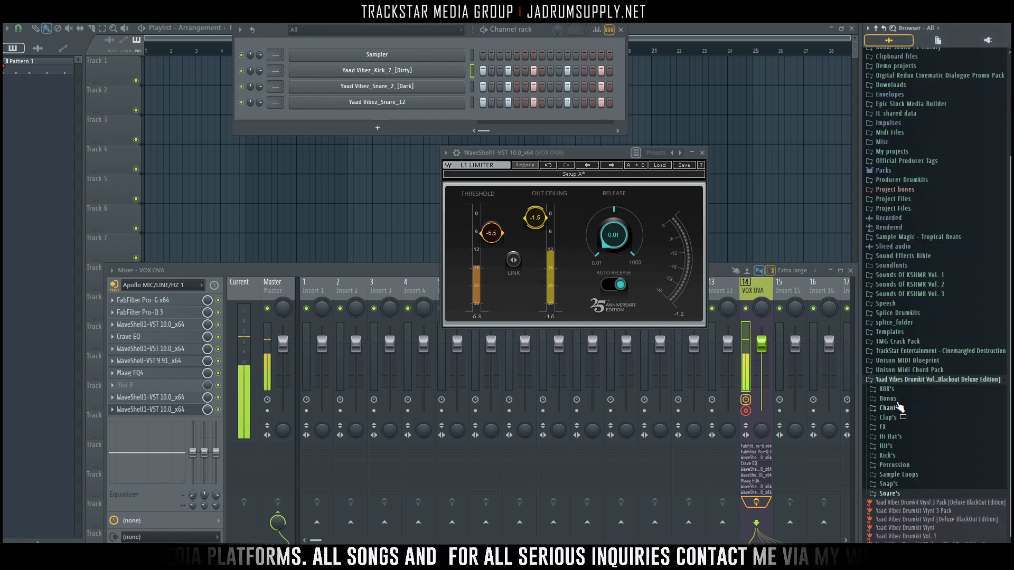
click(888, 390)
click(889, 392)
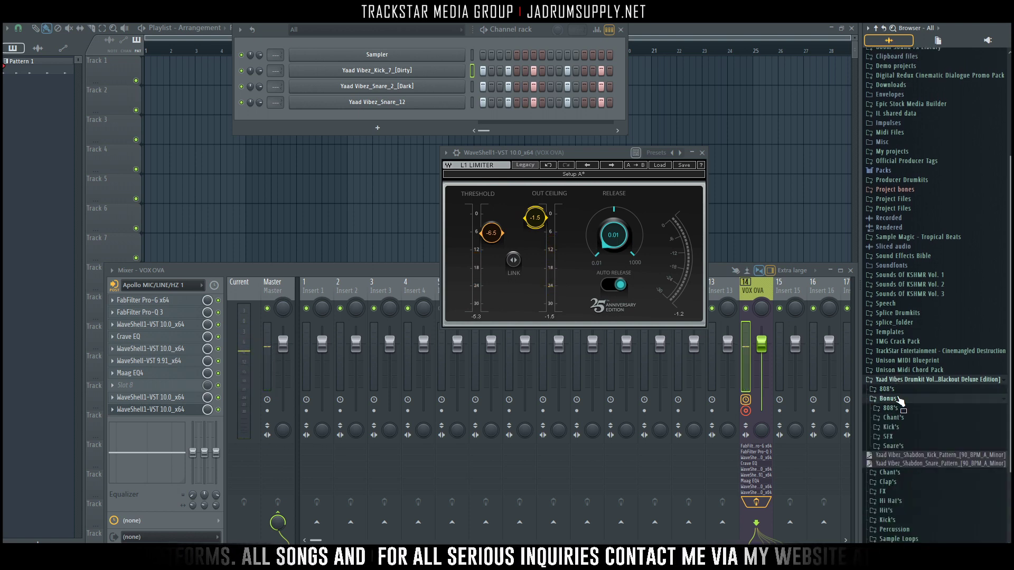
click(889, 399)
click(894, 432)
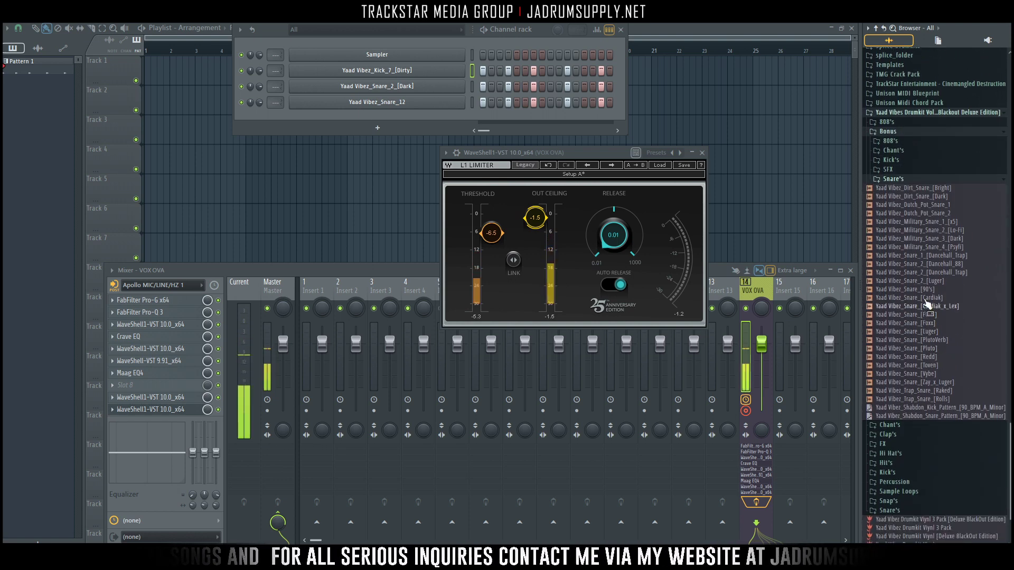
Step: Preview the dancehall trap snares and load Yaad Vibez_Snare_2_[Dancehall_Trap] into a new channel
click(953, 256)
right_click(939, 256)
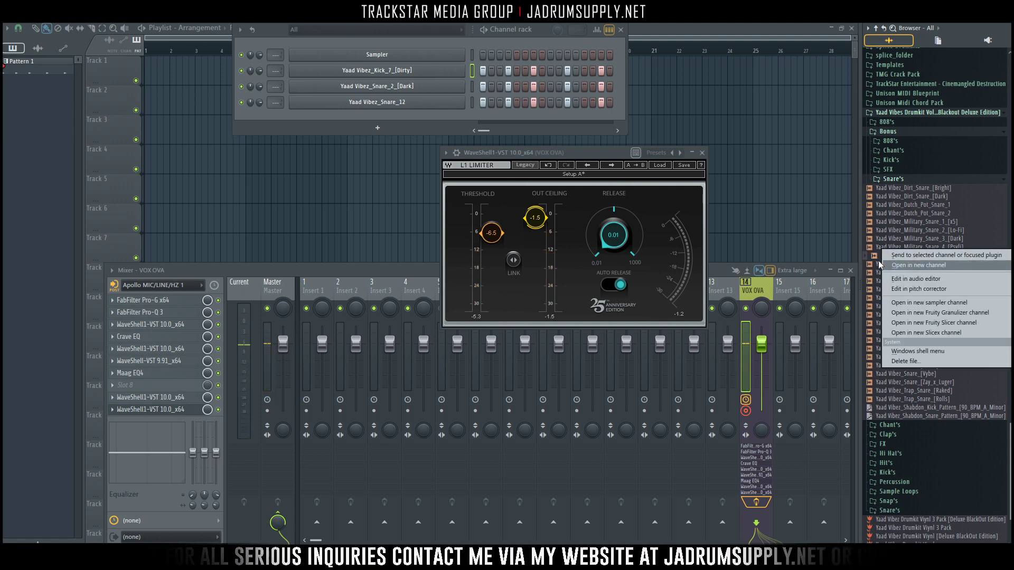
click(923, 272)
click(934, 273)
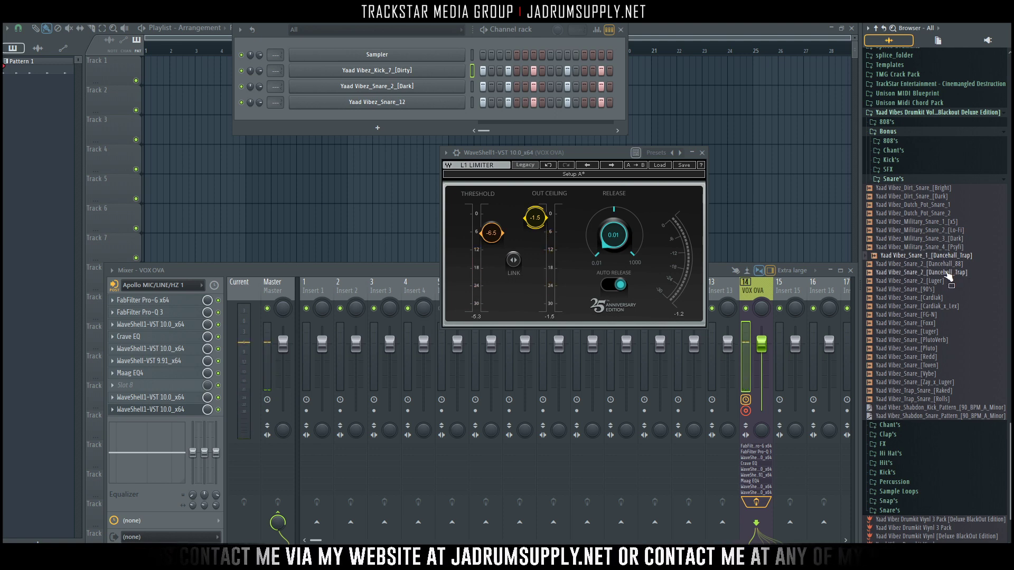
right_click(937, 272)
click(931, 282)
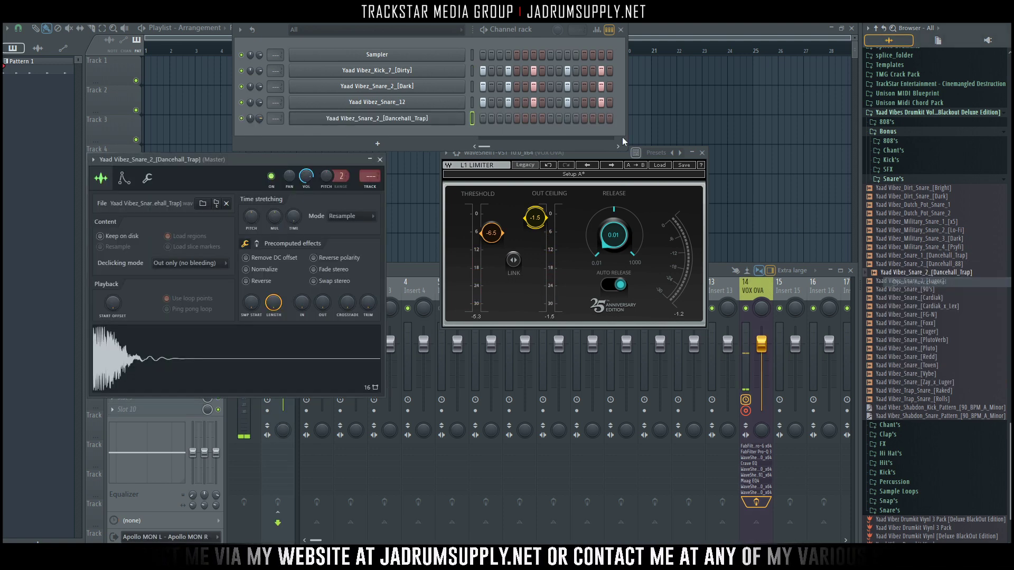
Step: Remove the hits on steps 4, 7, 11 and 15 from the kick and both original snare channels, keeping only step 1
click(509, 86)
click(508, 101)
click(534, 102)
click(534, 86)
click(534, 71)
click(568, 70)
click(568, 86)
click(568, 102)
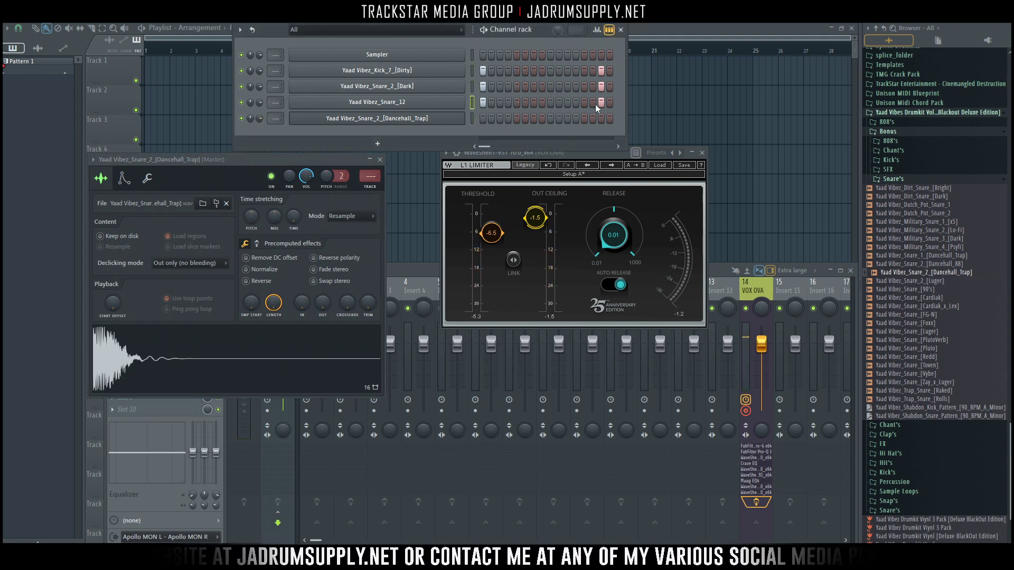
click(602, 86)
click(601, 70)
Step: Open the 16-Bit_WAV_Loop's folder inside the drumkit's Sample Loops folder and browse its loops
scroll(883, 481, down, 2)
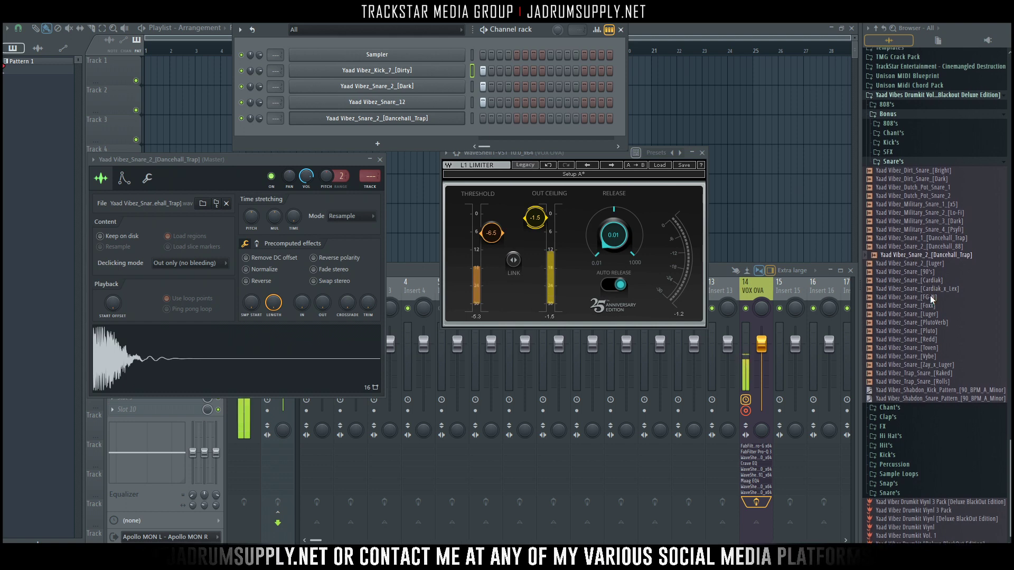
click(897, 476)
click(904, 484)
scroll(904, 465, down, 7)
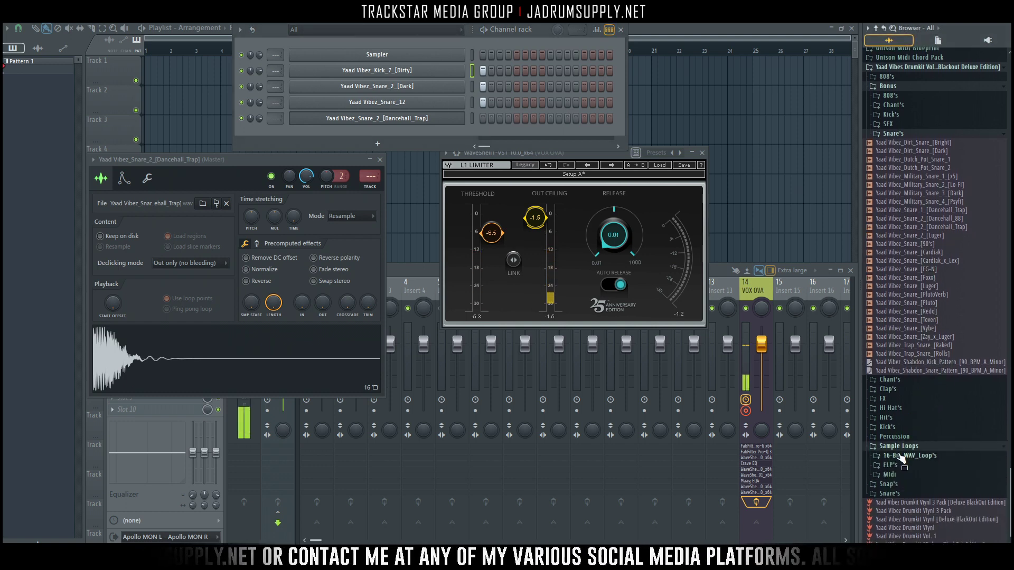
scroll(904, 461, down, 10)
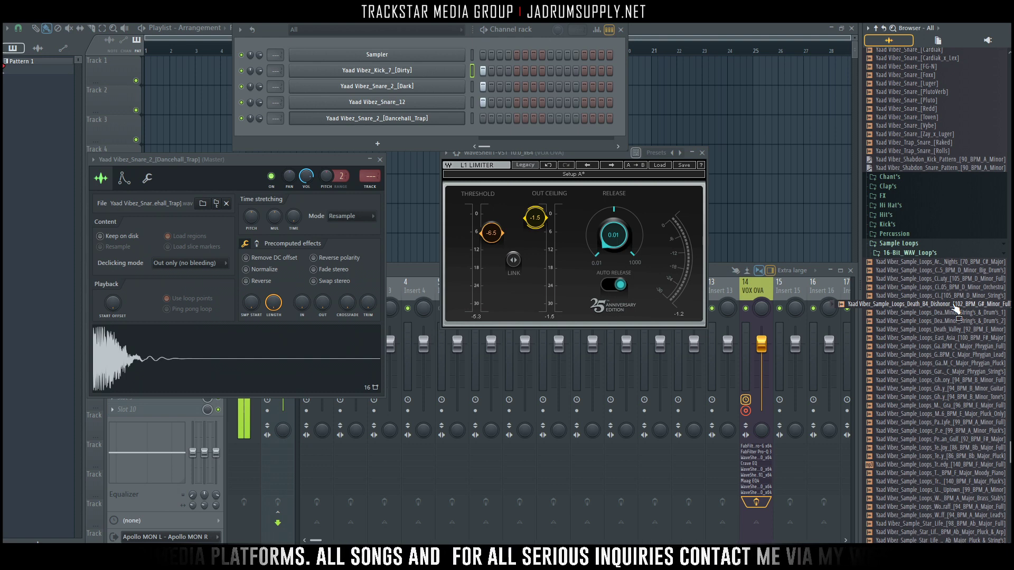
Step: Place the Death_B4_Dishonor_[102_BPM_G#_Minor_Full] loop at bar 1 of Playlist Track 1 and trim its end to bar 5
drag(957, 309, 329, 121)
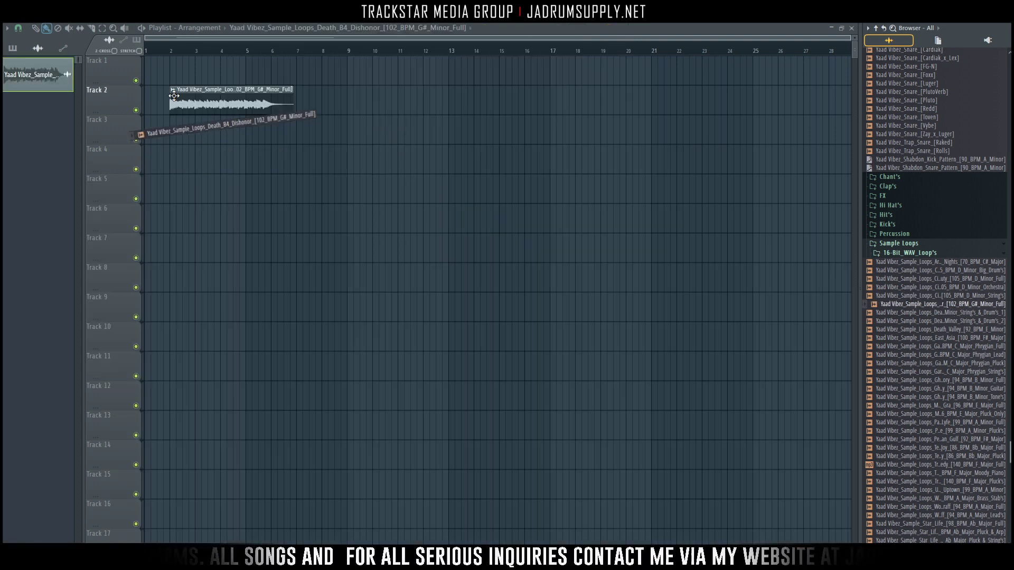
drag(233, 106, 232, 74)
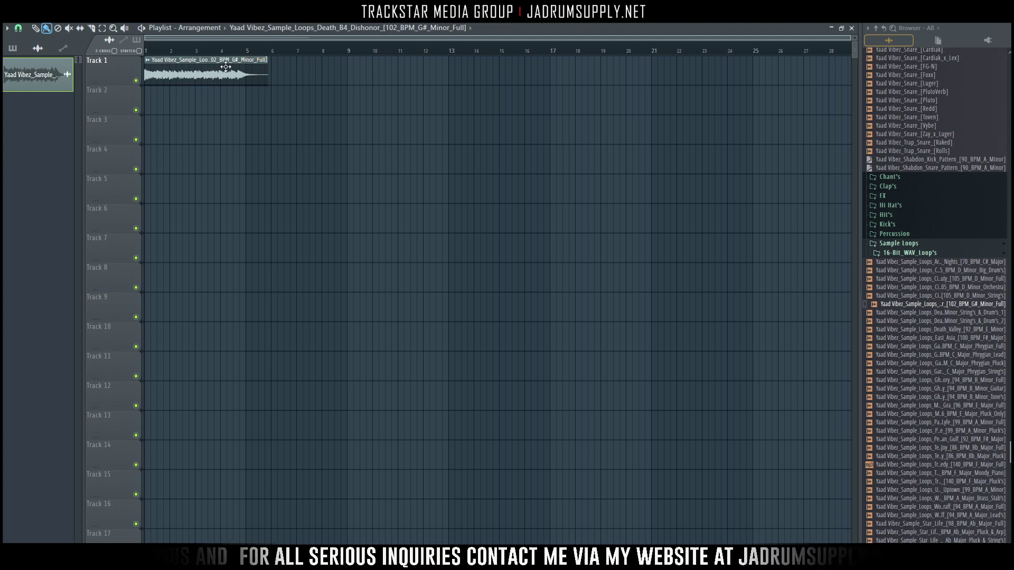
click(231, 60)
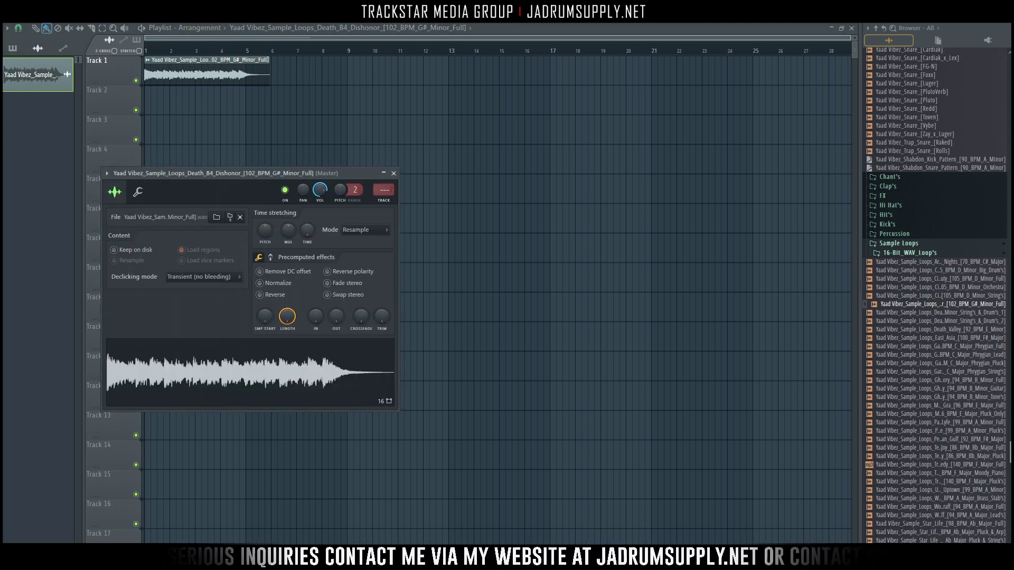
key(Escape)
drag(278, 82, 246, 75)
Step: Place two Pattern 1 clips back to back on Track 2, from bar 1 to bar 5
click(12, 48)
click(21, 61)
drag(192, 129, 197, 101)
click(214, 103)
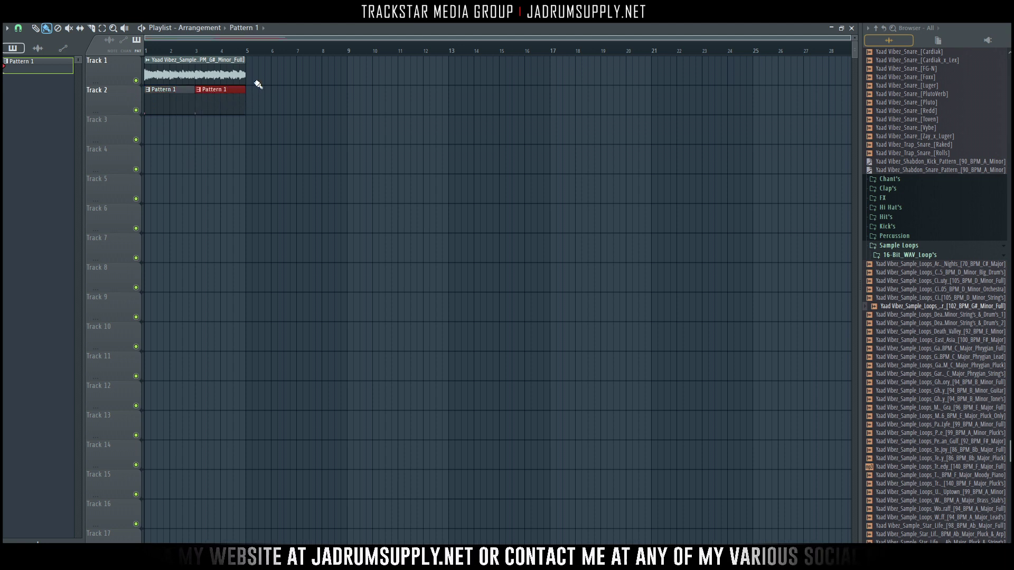
Step: Widen the Channel rack to show 32 steps and move it clear of the Playlist clips
key(F6)
drag(621, 63, 762, 63)
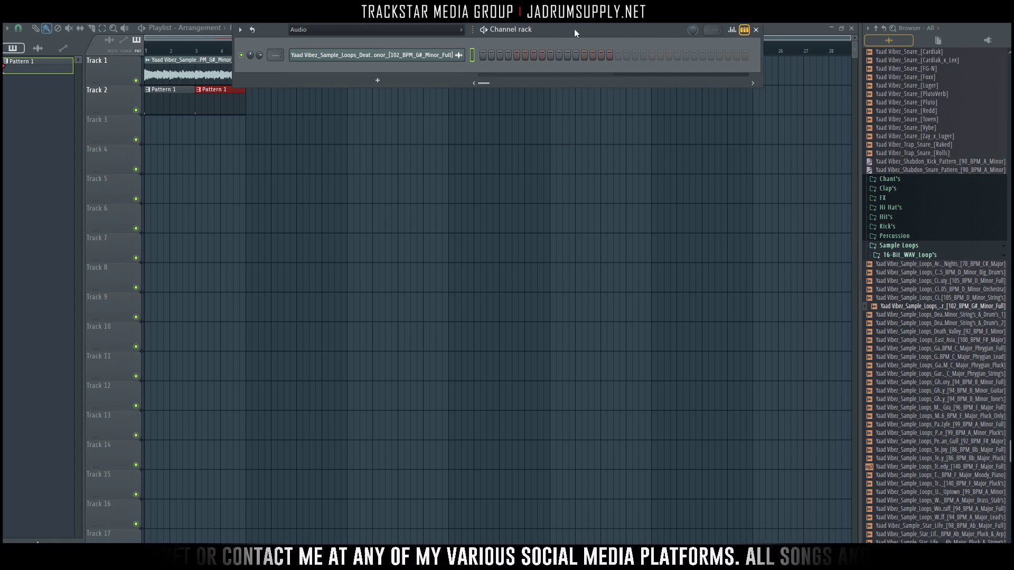
drag(575, 33, 638, 245)
key(F6)
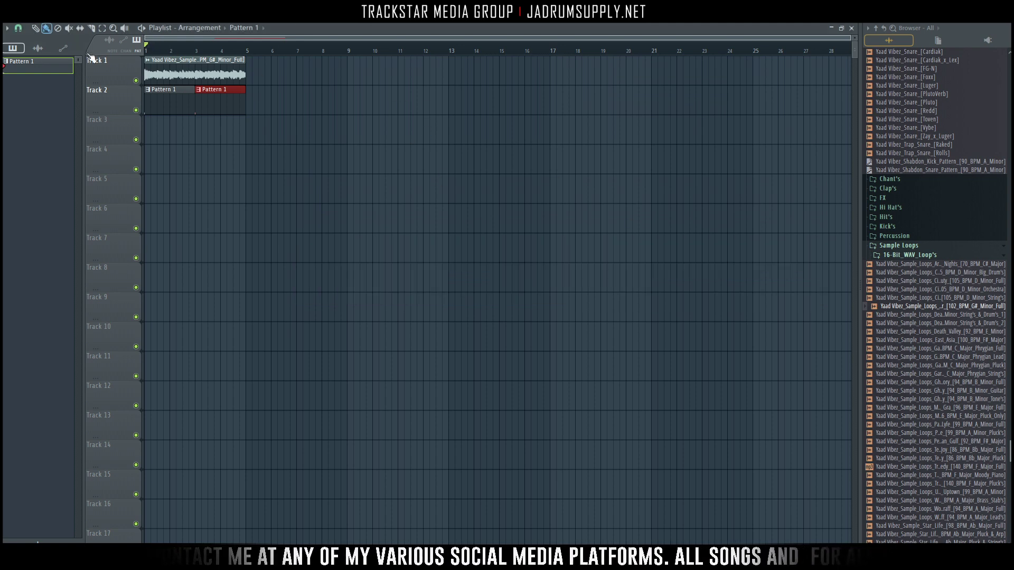
Step: Play the arrangement and switch the Channel rack filter to the Unsorted channels
key(F6)
key(space)
drag(669, 246, 674, 206)
key(F6)
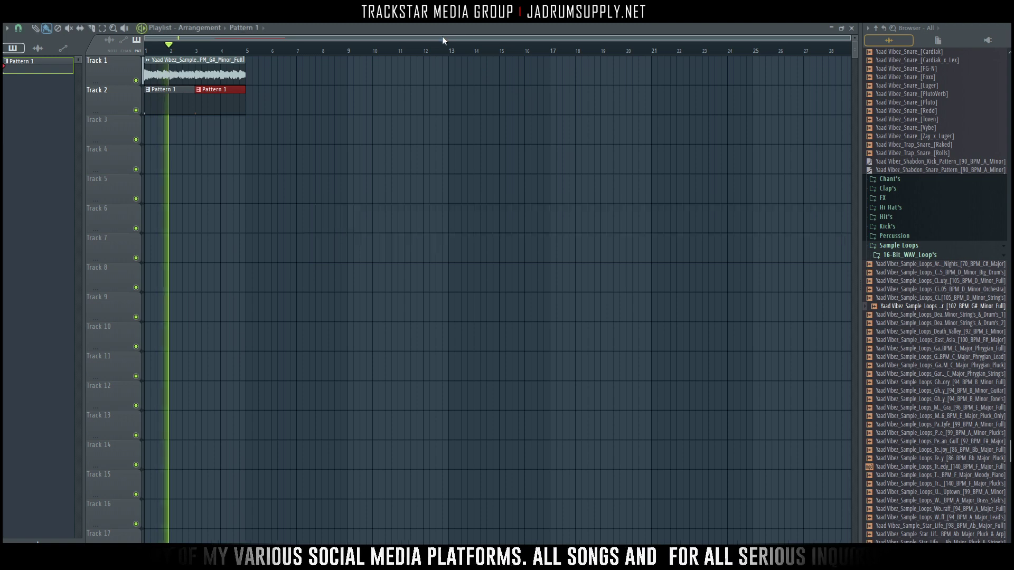
key(F6)
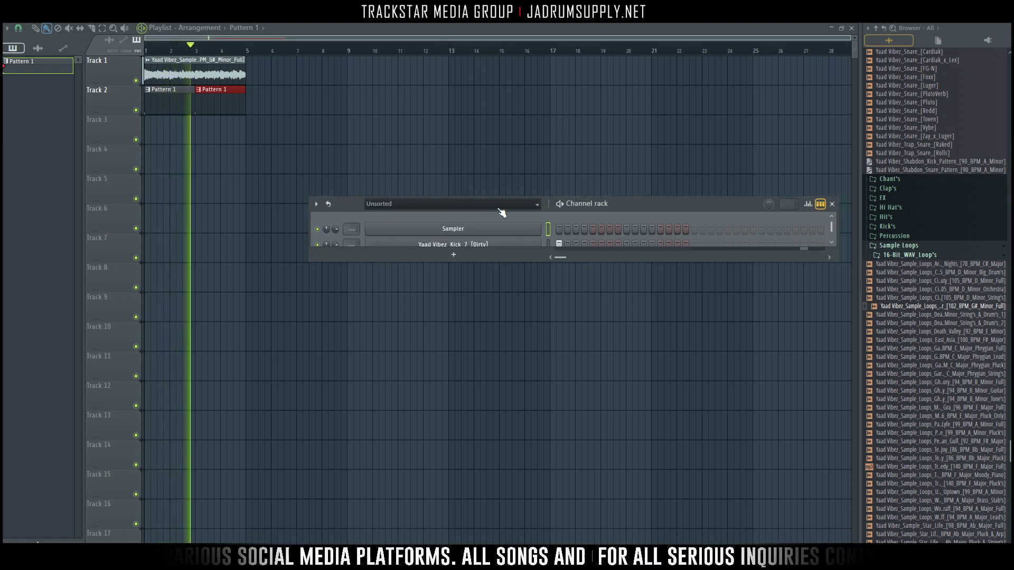
key(F6)
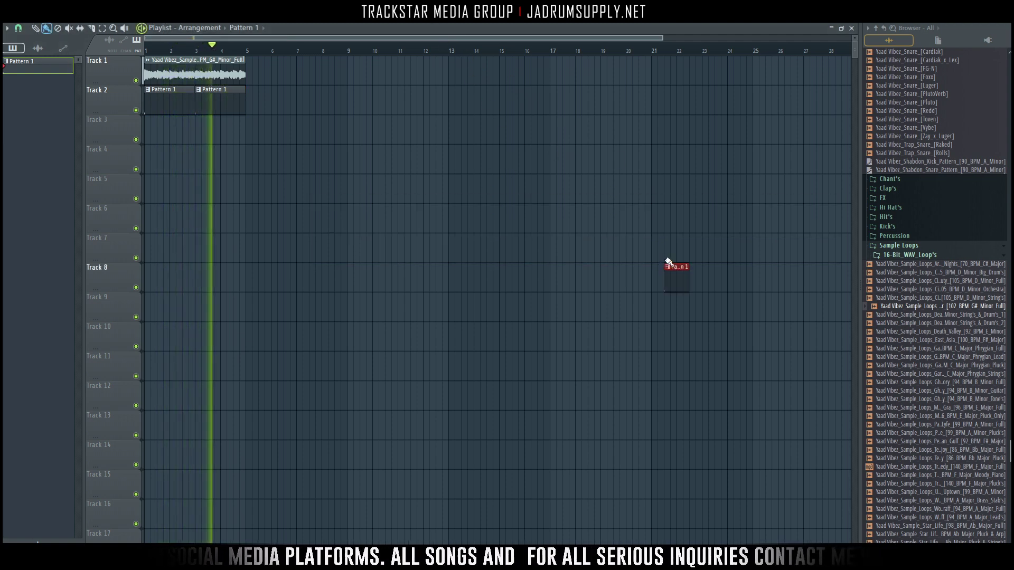
double_click(224, 101)
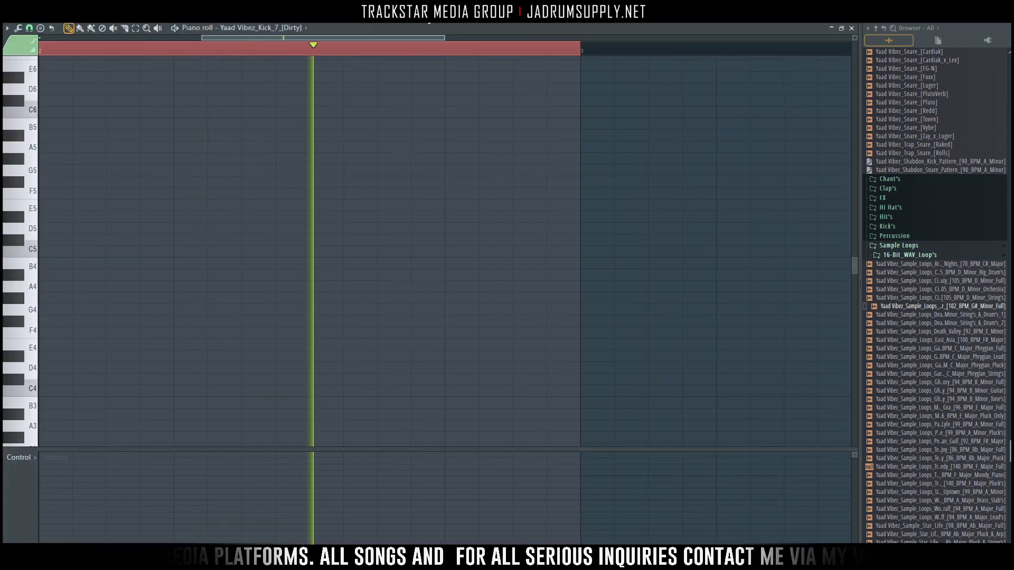
key(F6)
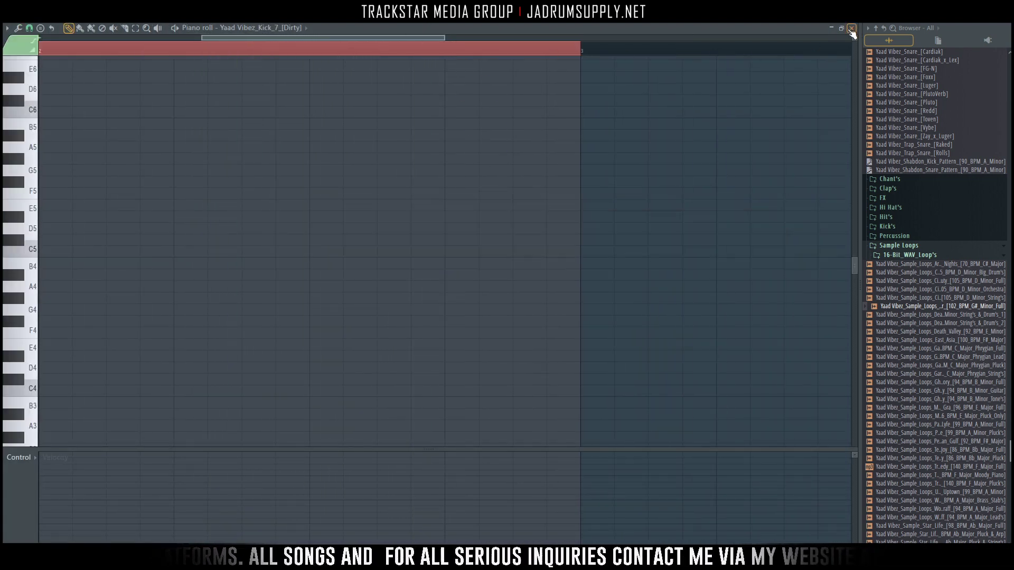
click(851, 28)
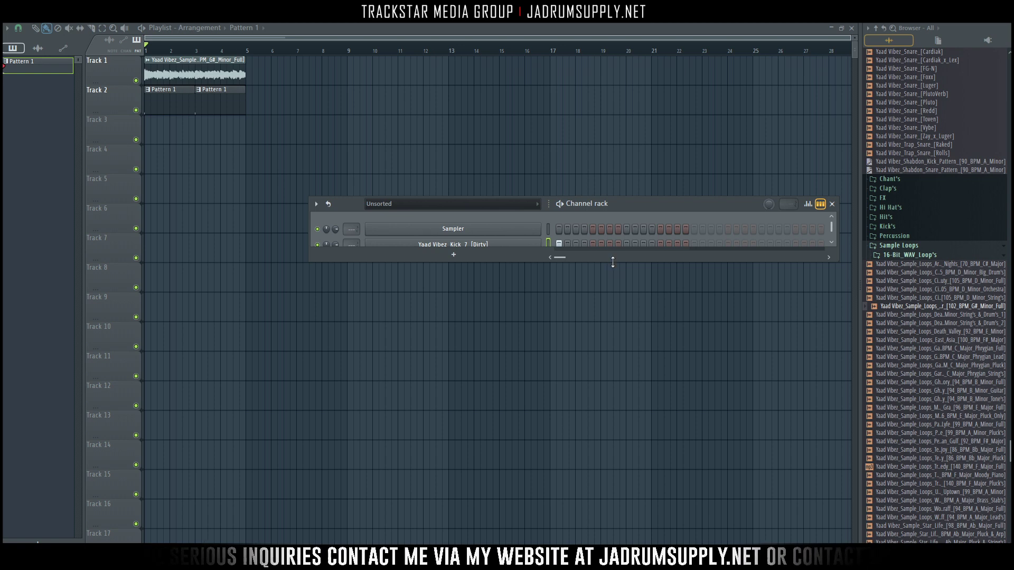
Step: Enlarge the Channel rack to show all five channels and clear the step 1 hits from Snare_2_[Dark] and Snare_12
drag(617, 265, 618, 323)
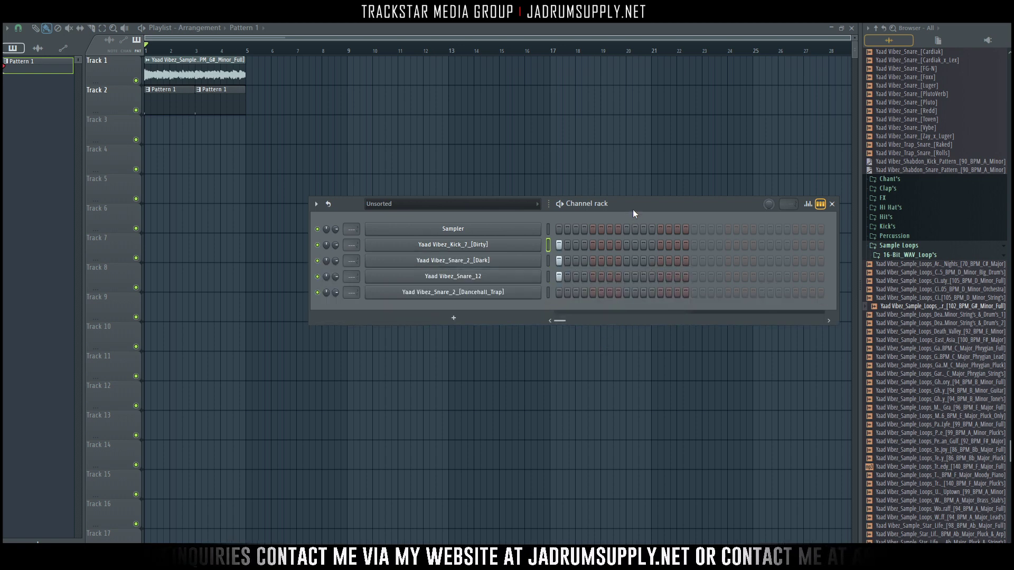
drag(633, 215, 584, 122)
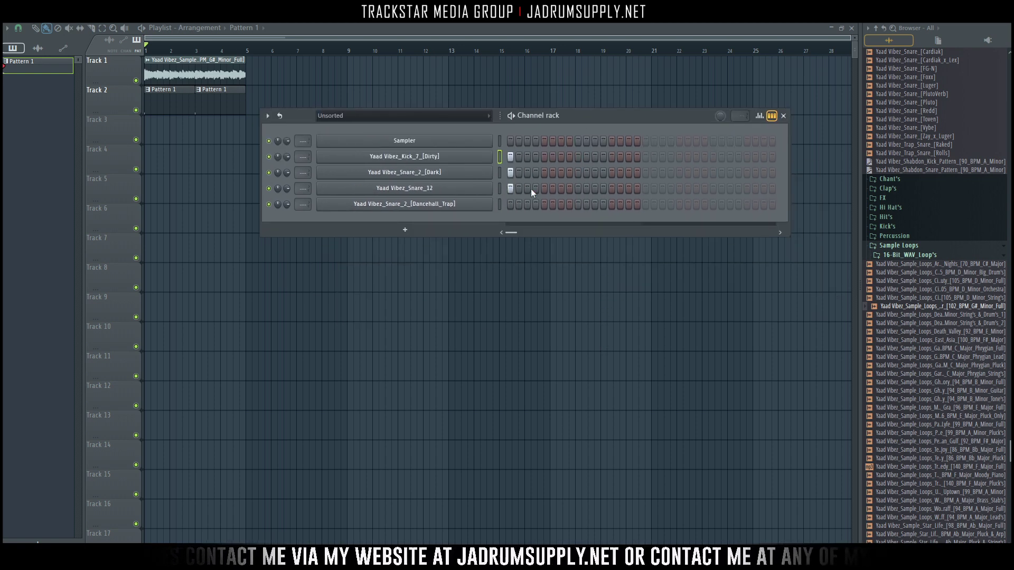
click(509, 188)
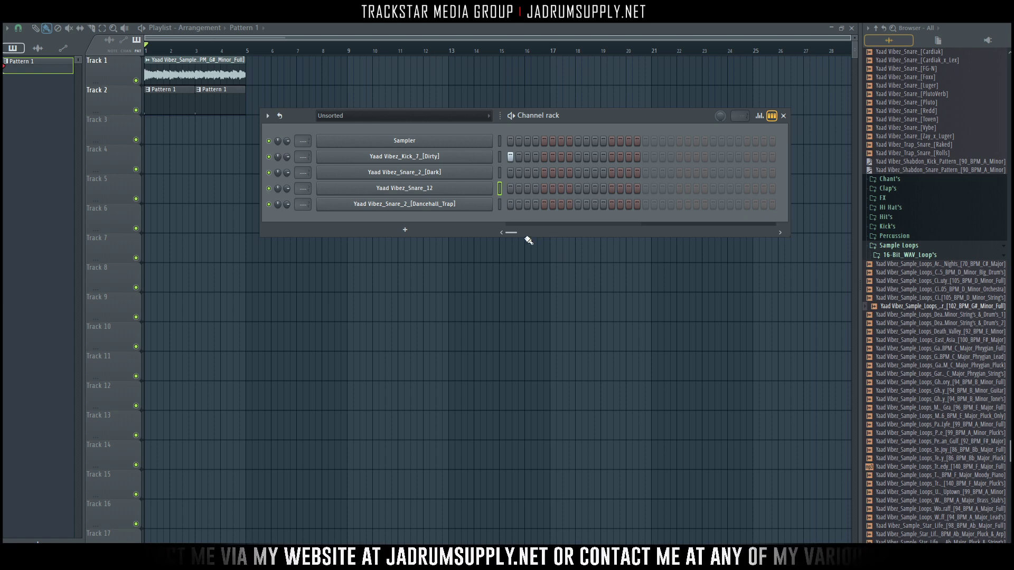
click(425, 207)
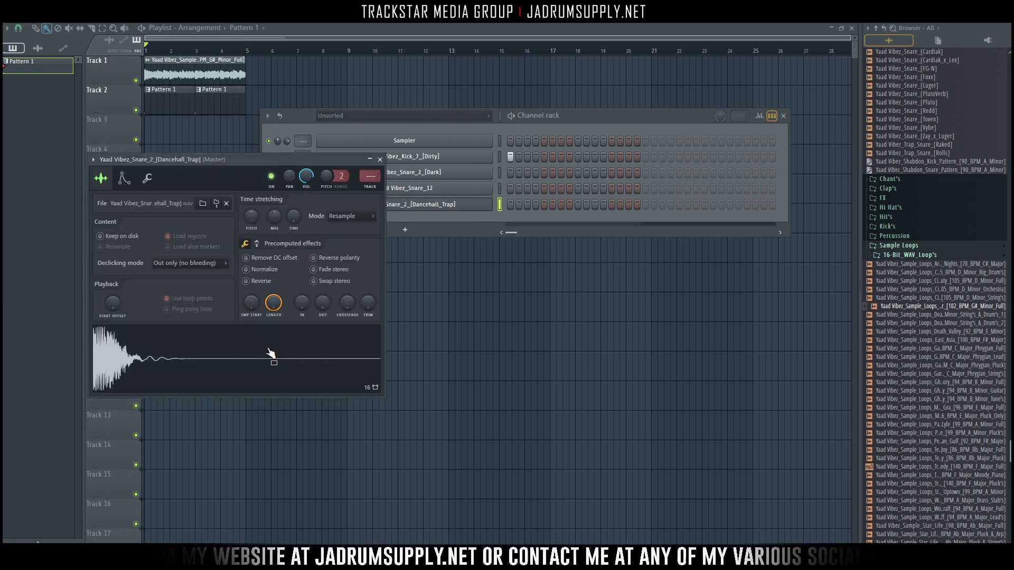
click(534, 204)
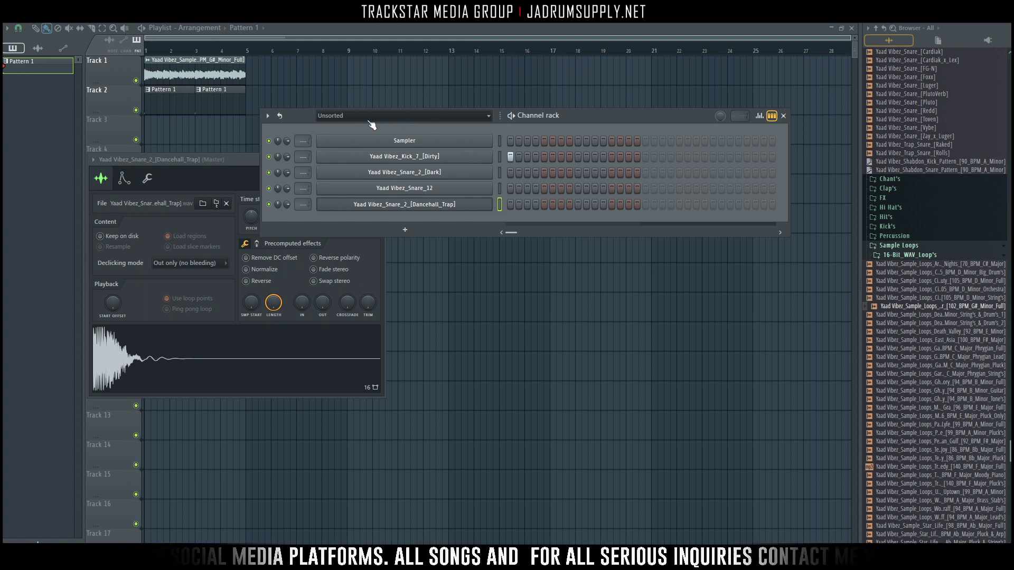
Step: Set the kick hits to steps 1 and 9, add dancehall trap snare hits on steps 4 and 7, and play the pattern
right_click(431, 157)
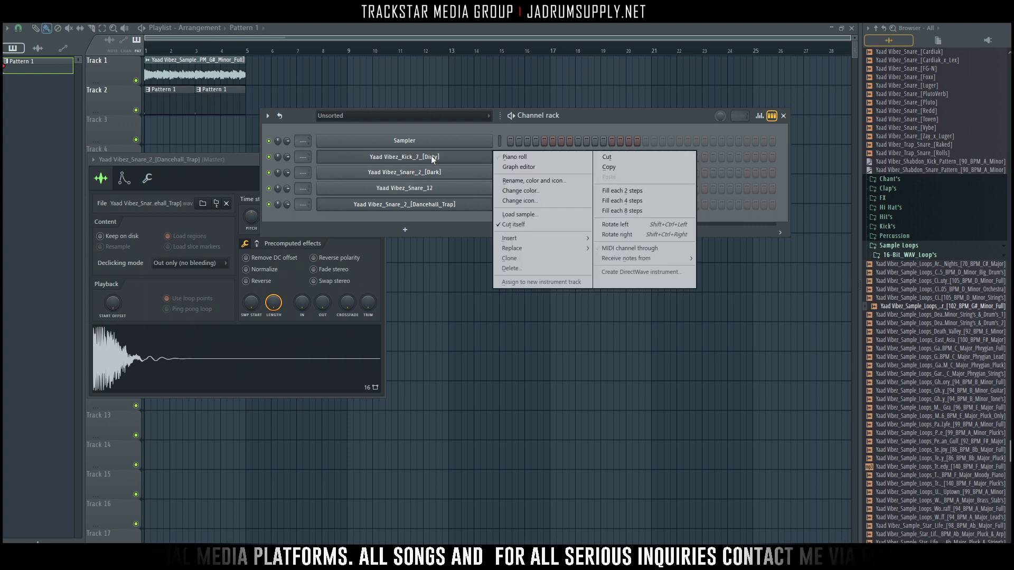
click(628, 201)
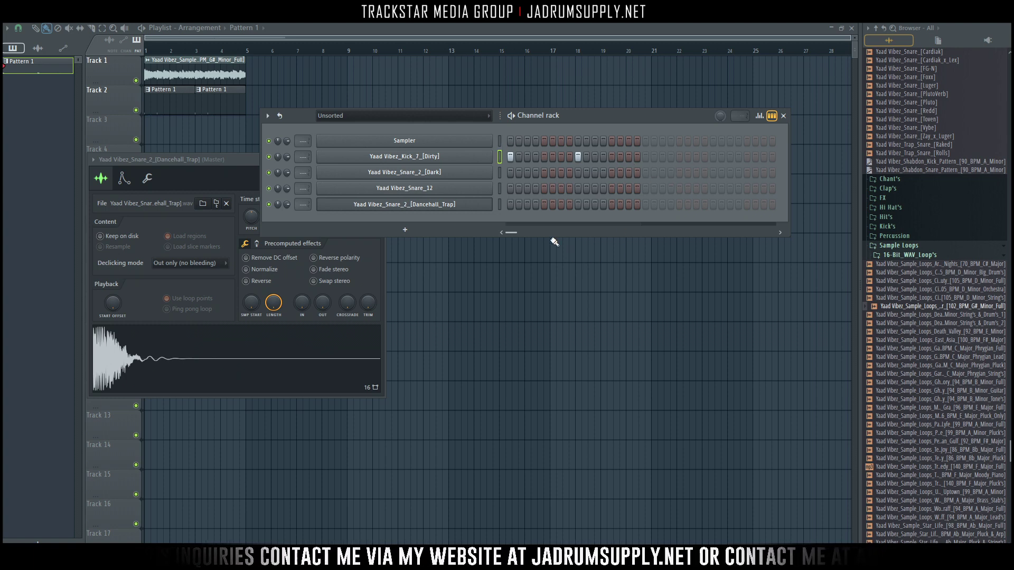
click(536, 205)
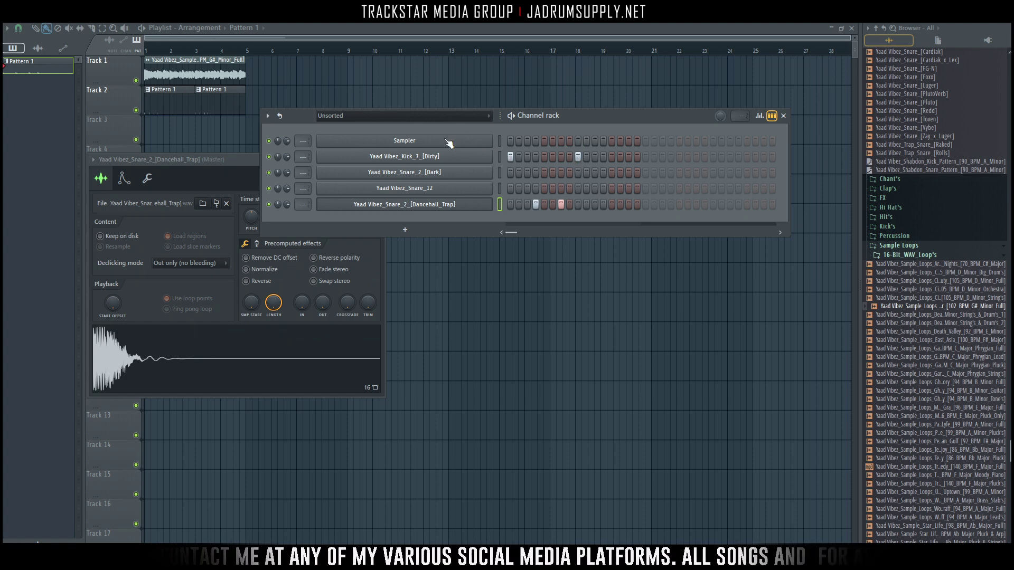
key(space)
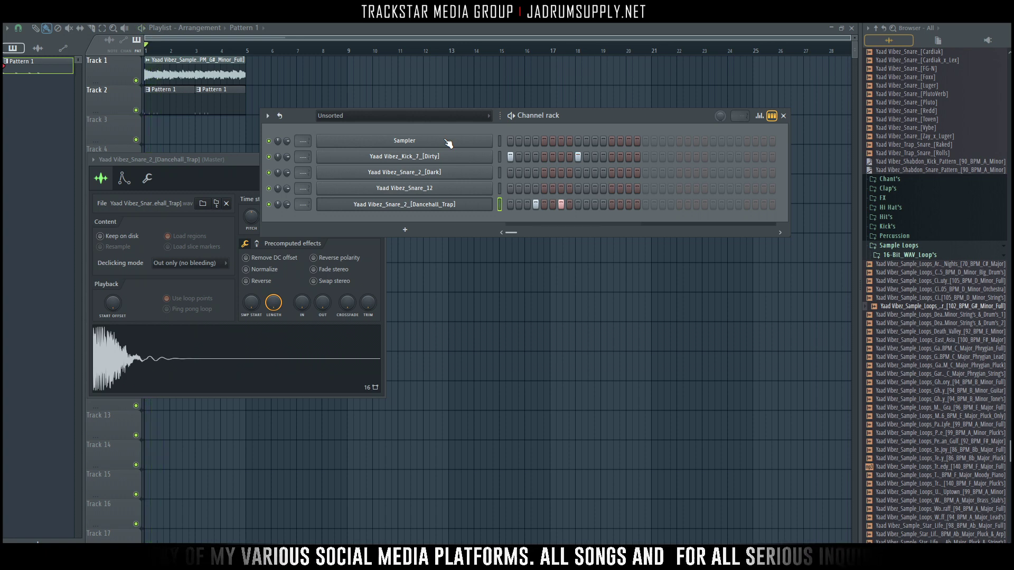
Step: Move the step 9 kick to step 11, add a dancehall trap snare hit on step 13, and play the pattern
click(578, 157)
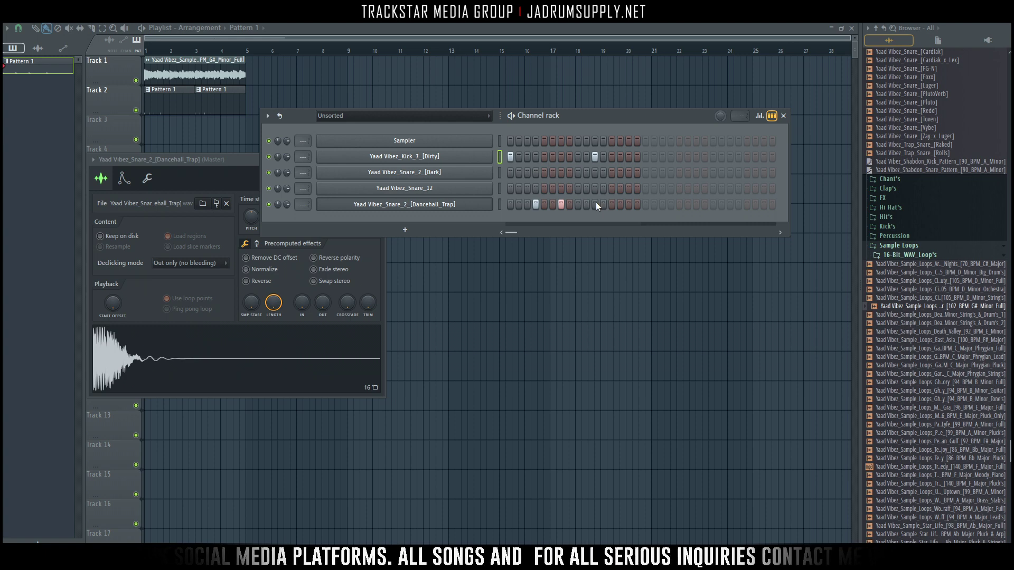
key(space)
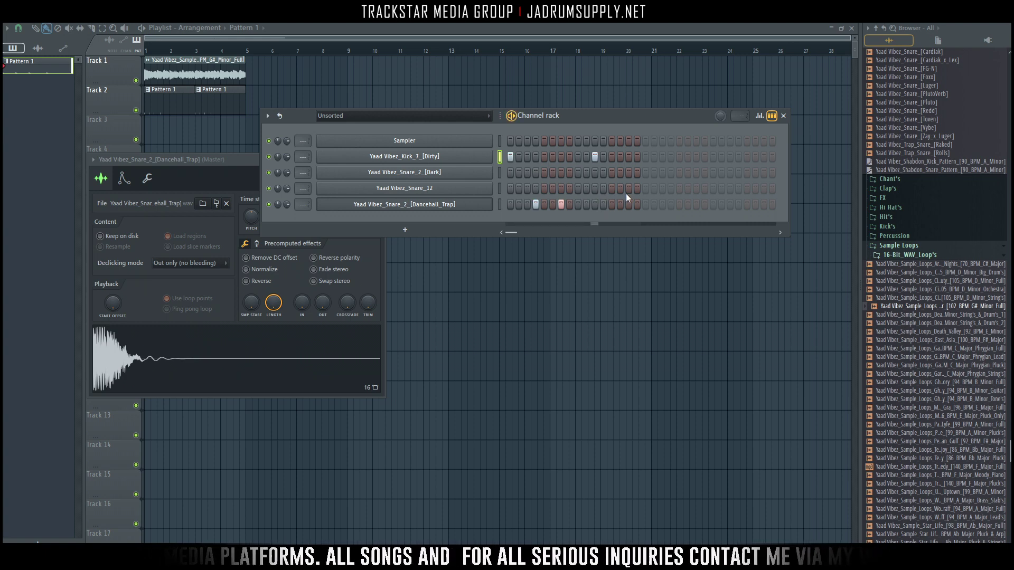
click(612, 207)
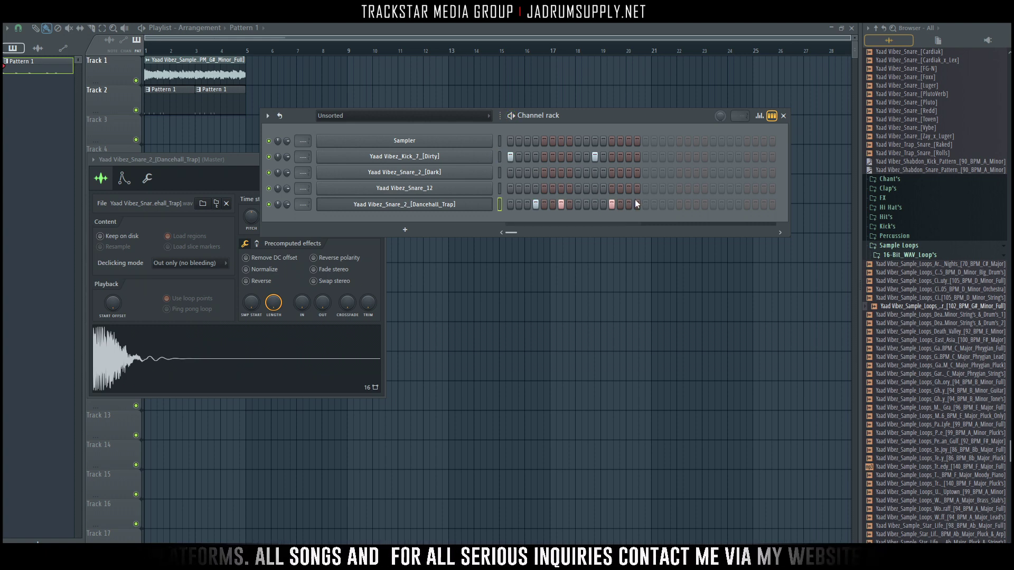
key(space)
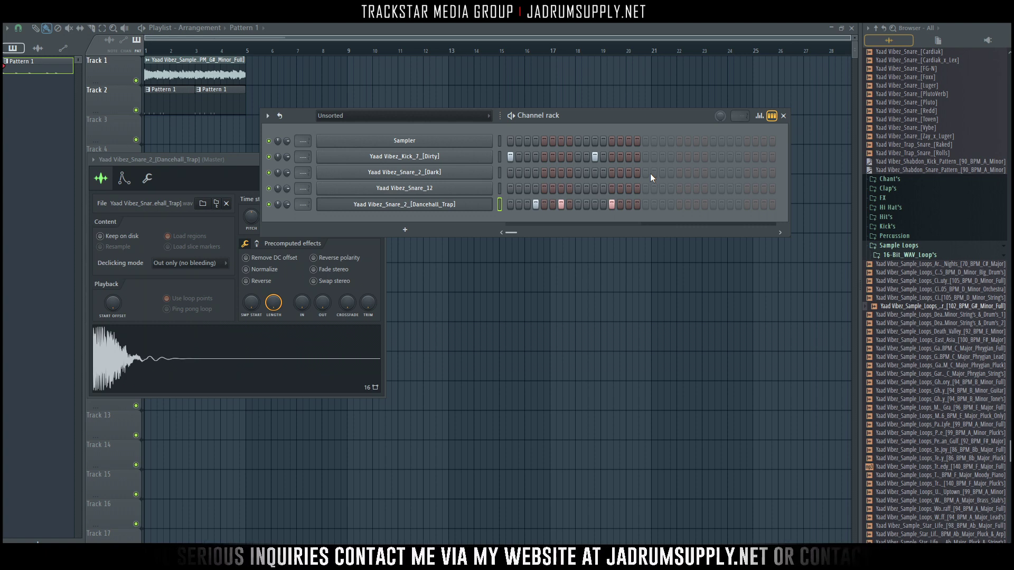
Step: Repeat the rhythm in the second bar with kicks on steps 17 and 27 and dancehall trap snares on steps 20, 23 and 29
click(645, 157)
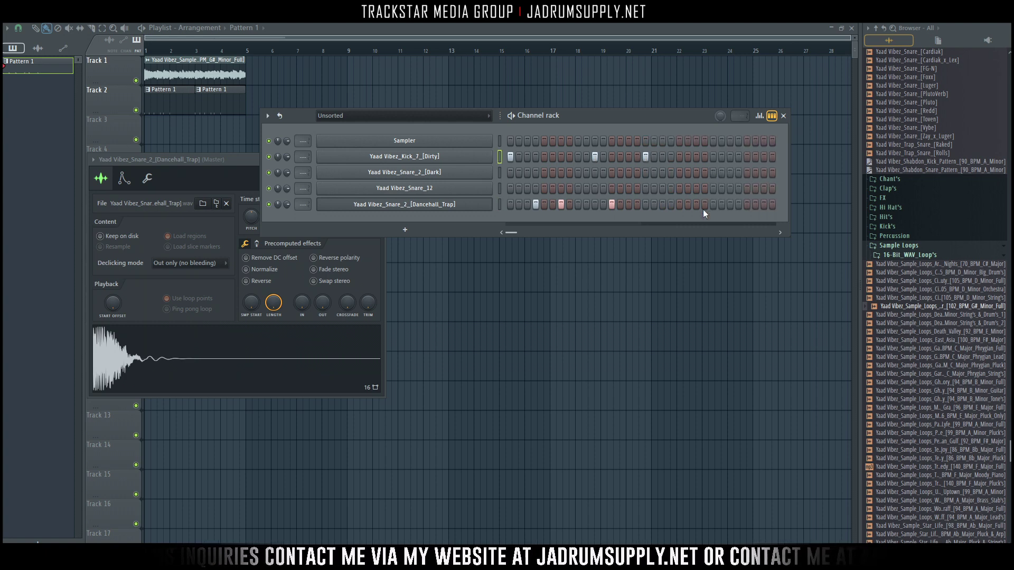
click(672, 204)
click(729, 157)
click(747, 204)
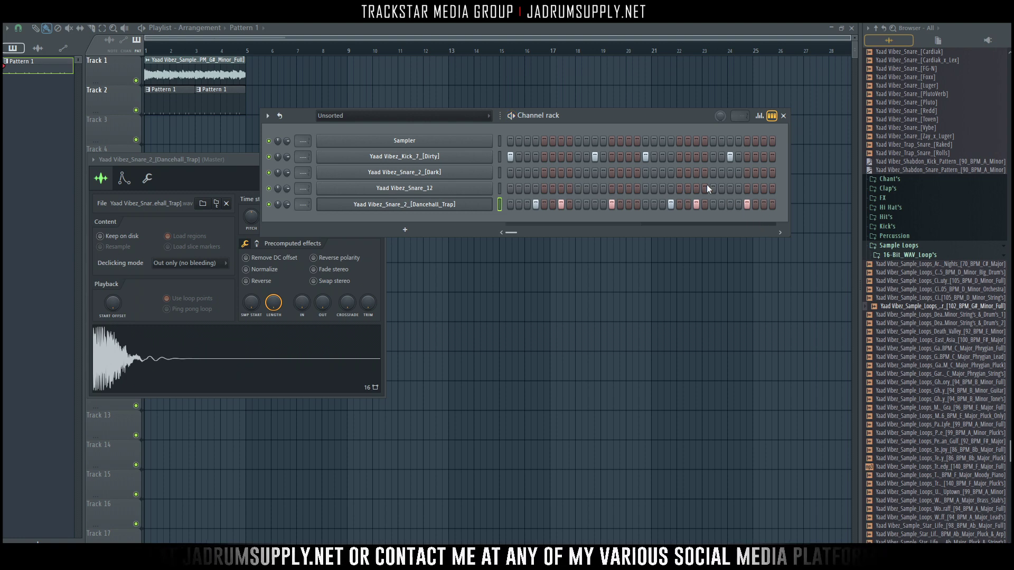
Step: Open the loop clip's sampler settings and switch the Channel rack back to the Unsorted channels
double_click(225, 67)
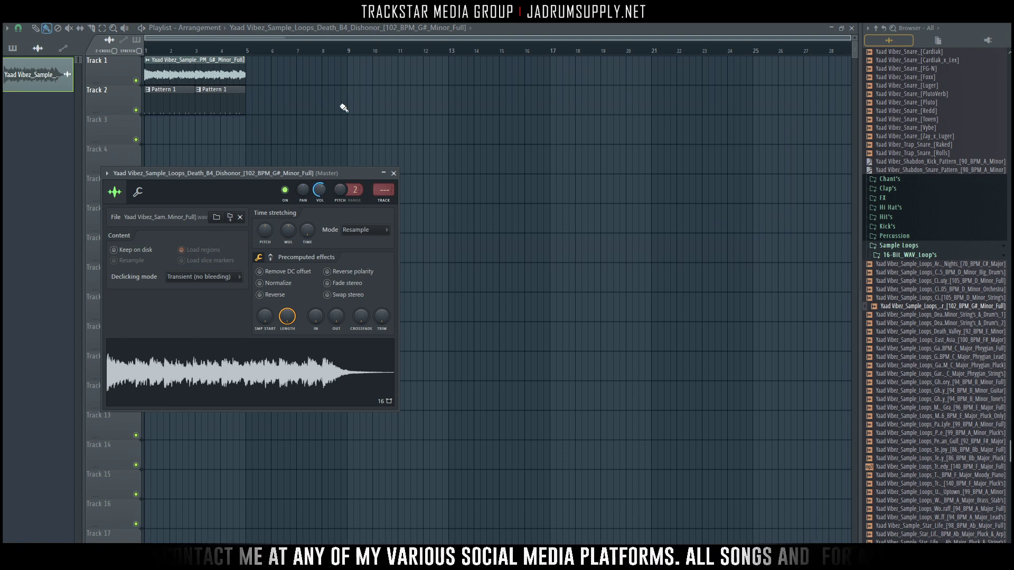
key(F6)
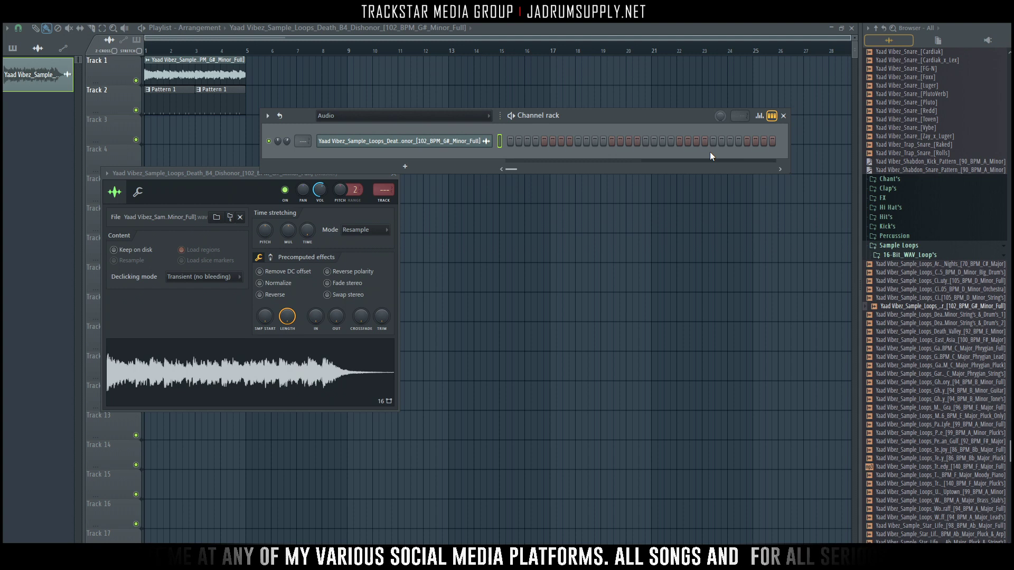
drag(661, 112, 690, 122)
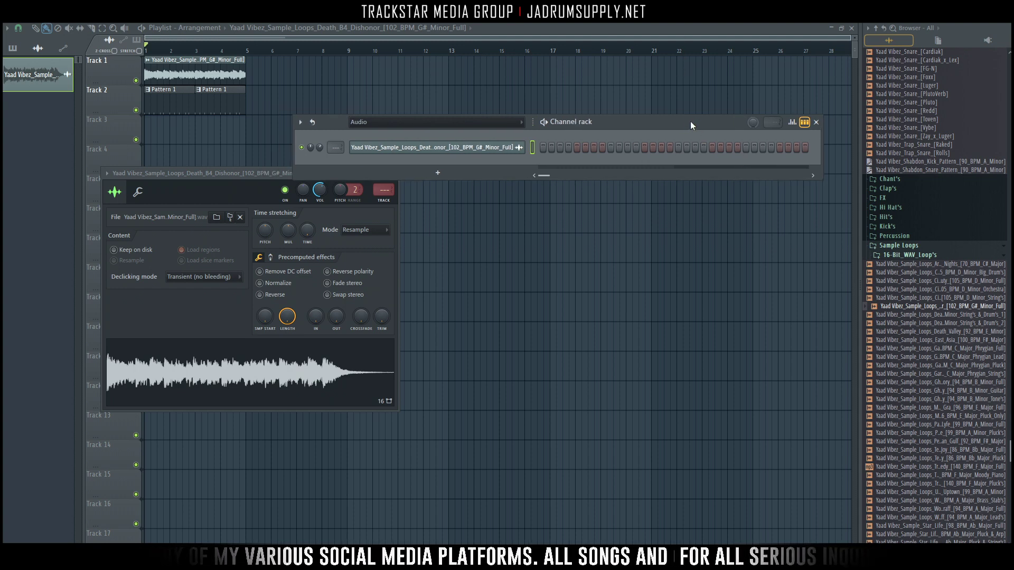
click(475, 123)
Step: Play the arrangement and add extra dancehall trap snare hits on steps 28 and 31
key(space)
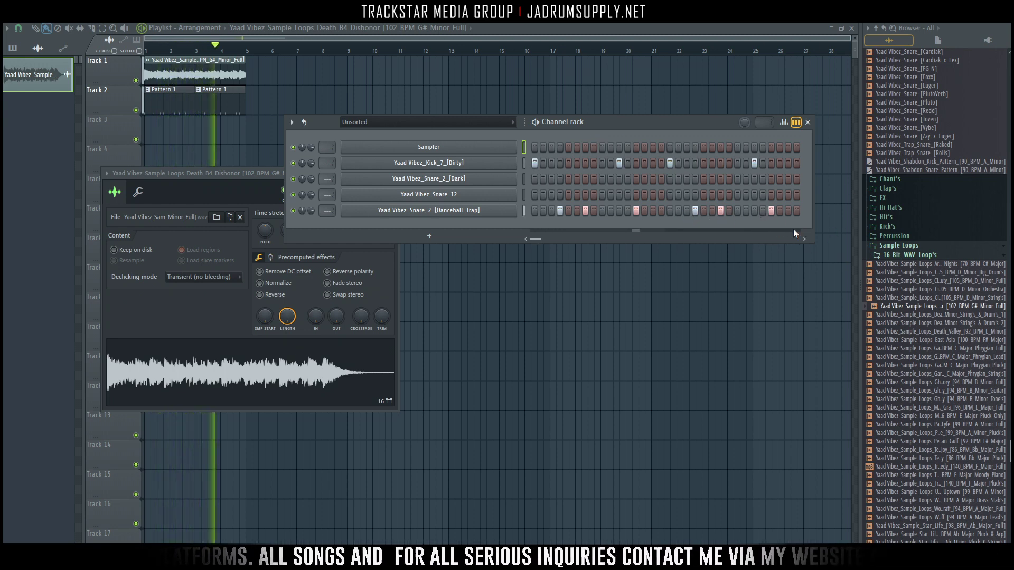
click(764, 214)
click(790, 213)
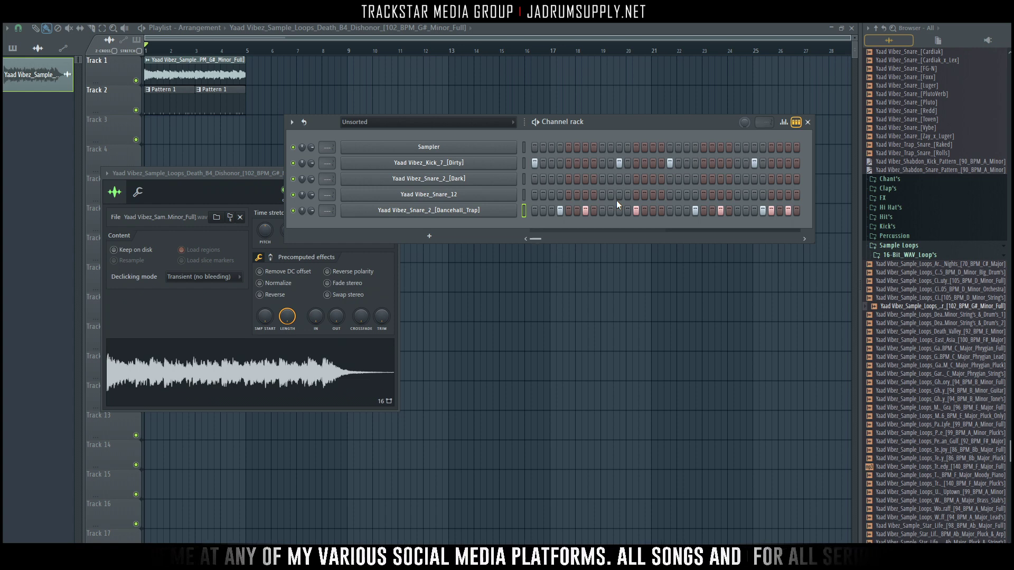
Step: Rework the first bar by moving the step 7 dancehall trap snare to step 10 and adding a kick on step 8
click(586, 210)
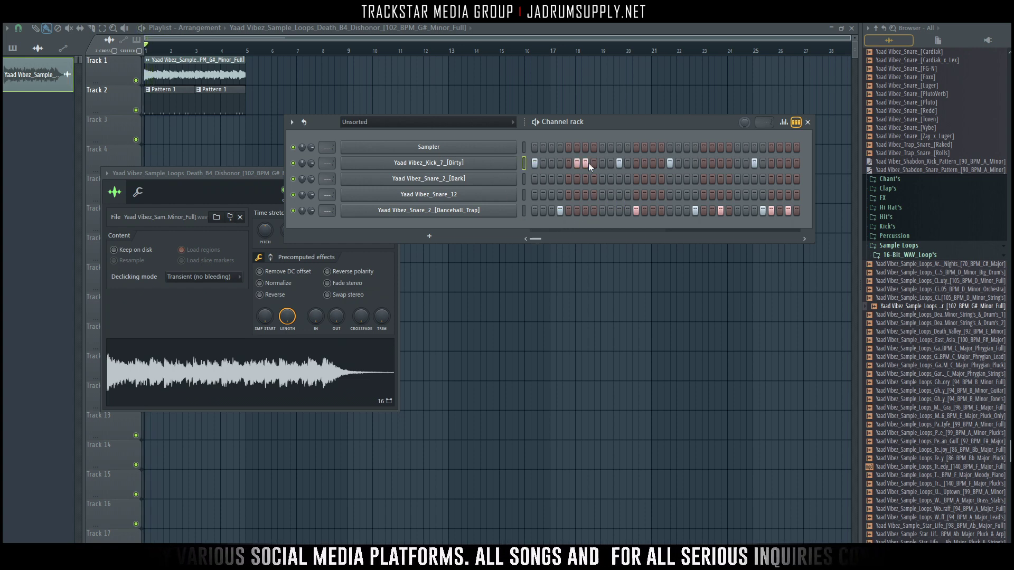
click(601, 211)
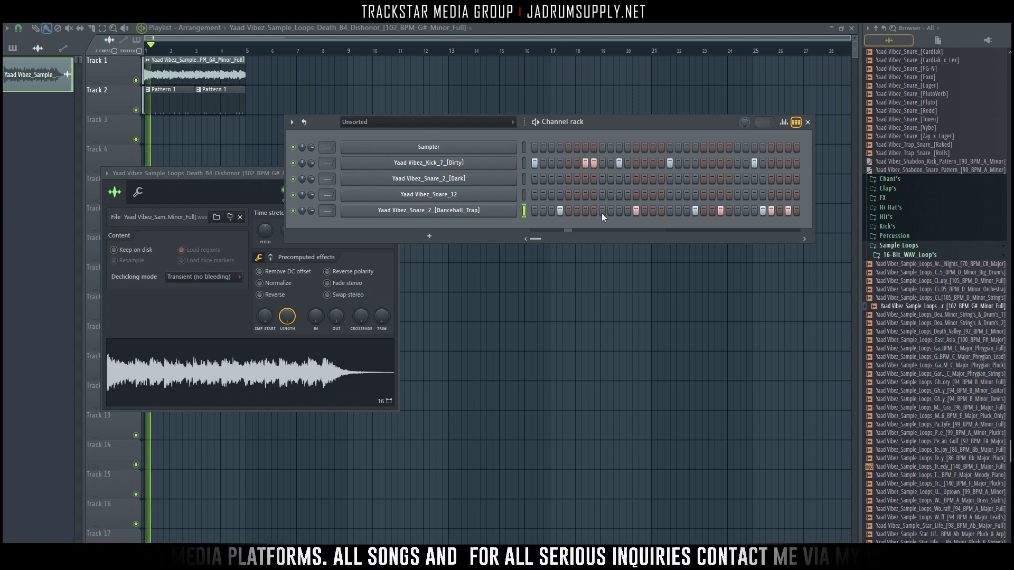
click(602, 211)
key(space)
click(585, 163)
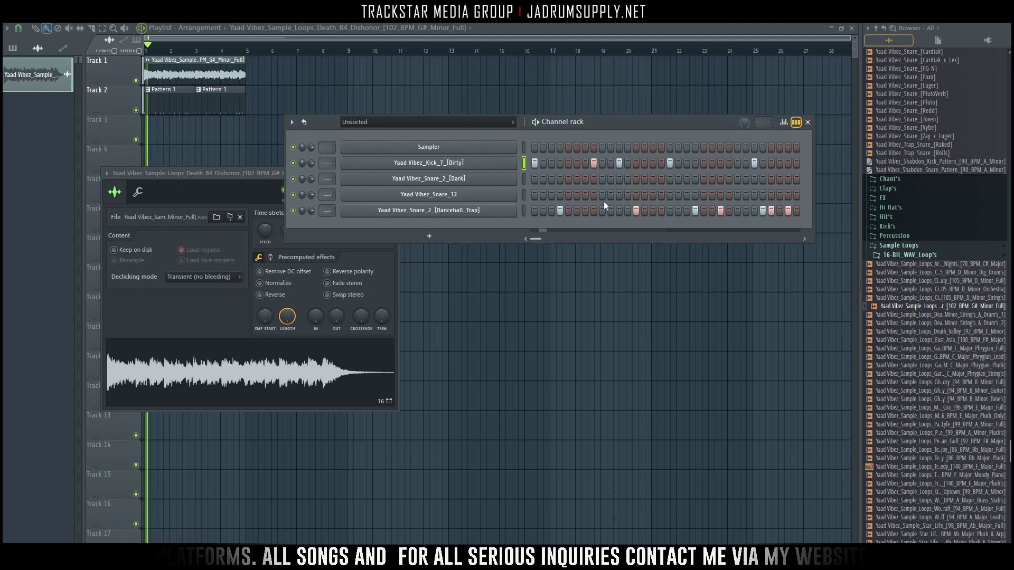
click(610, 211)
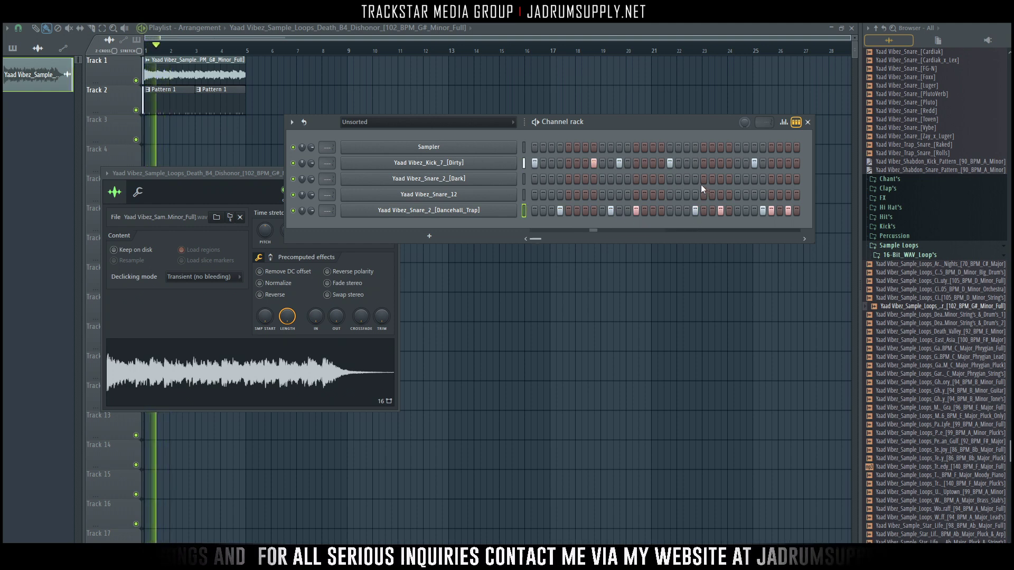
Step: Add a second-bar kick on step 19 and move the dancehall trap snare from step 20 to step 21
click(704, 163)
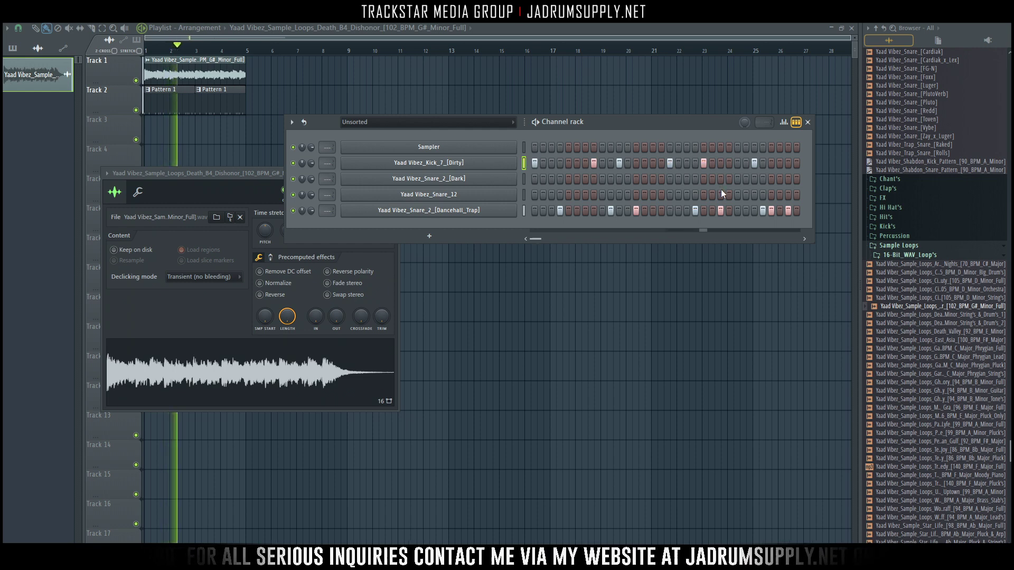
click(703, 163)
click(686, 164)
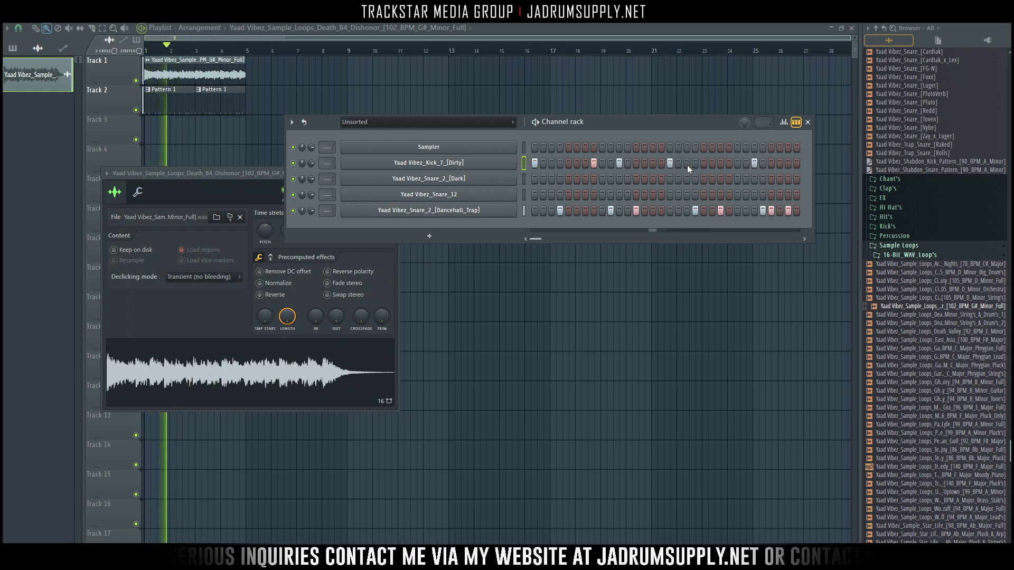
click(697, 210)
click(704, 210)
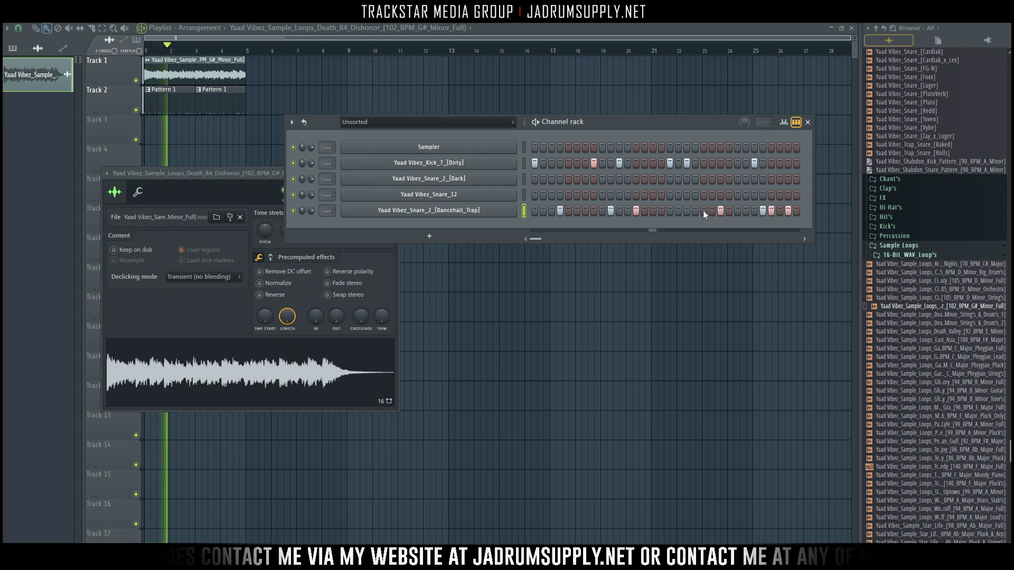
Step: Move the dancehall trap snare from step 23 to step 24 and the kick from step 27 to step 26
click(721, 210)
click(728, 210)
click(745, 163)
click(754, 163)
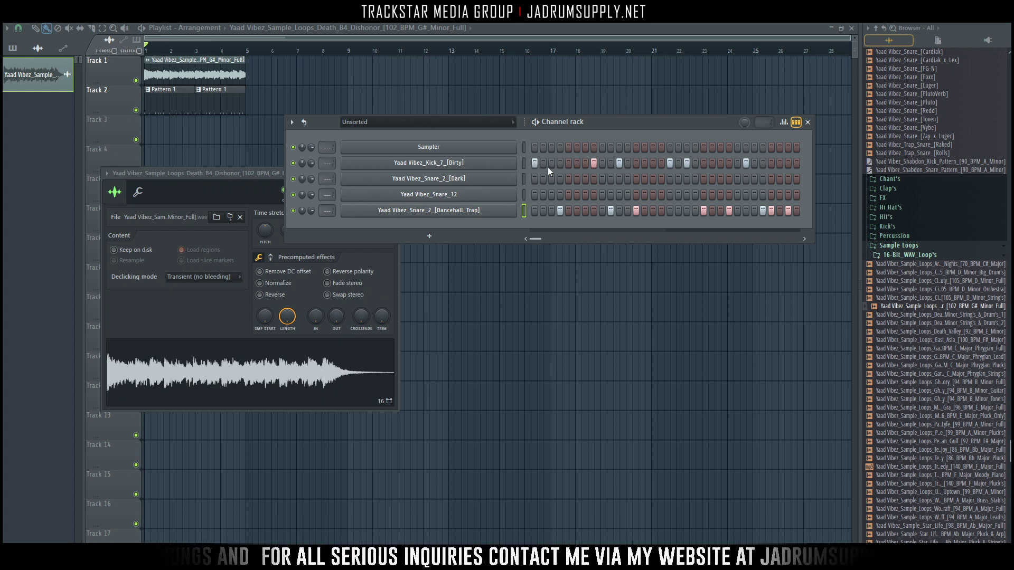
Step: Clear the existing kick and snare steps and layer the kick and all three snares on steps 1, 4, 7, 11 and 13
drag(535, 162, 797, 176)
drag(798, 212, 534, 212)
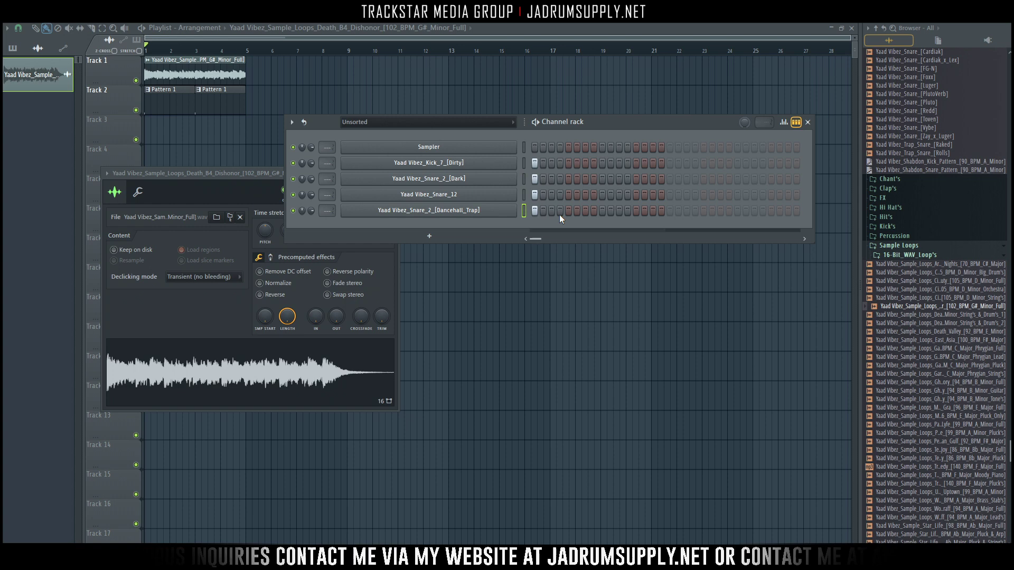
click(585, 163)
click(585, 178)
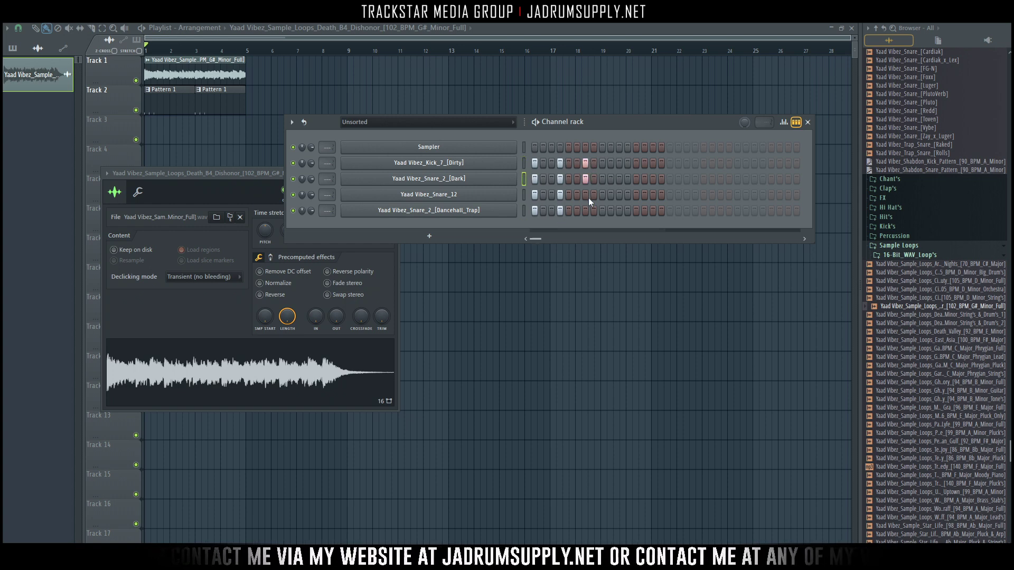
click(619, 179)
click(619, 194)
click(619, 211)
click(635, 194)
click(635, 179)
click(636, 163)
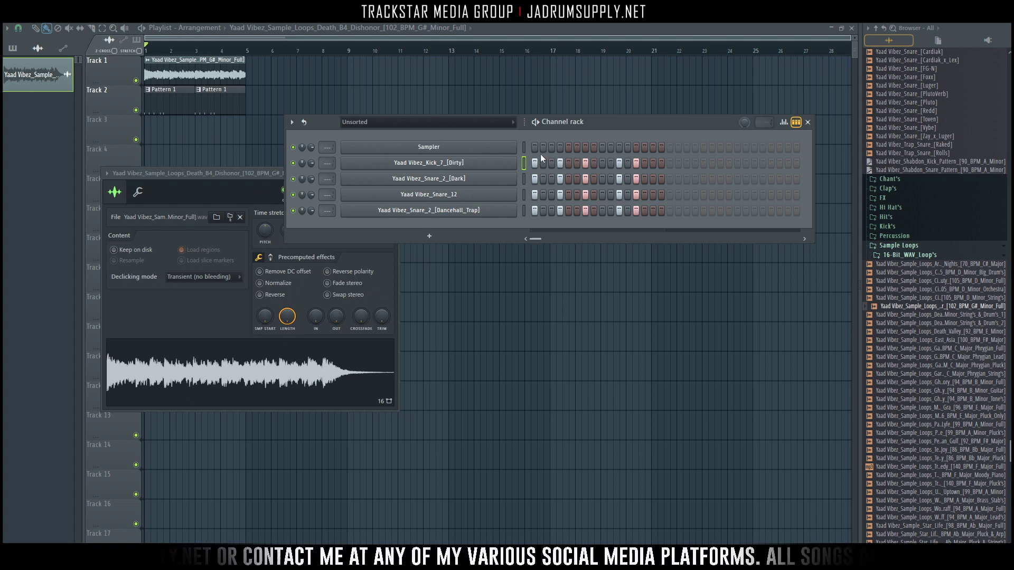
Step: Turn on looping in the Channel rack and mute the dancehall trap snare channel while playing the arrangement
click(303, 122)
key(space)
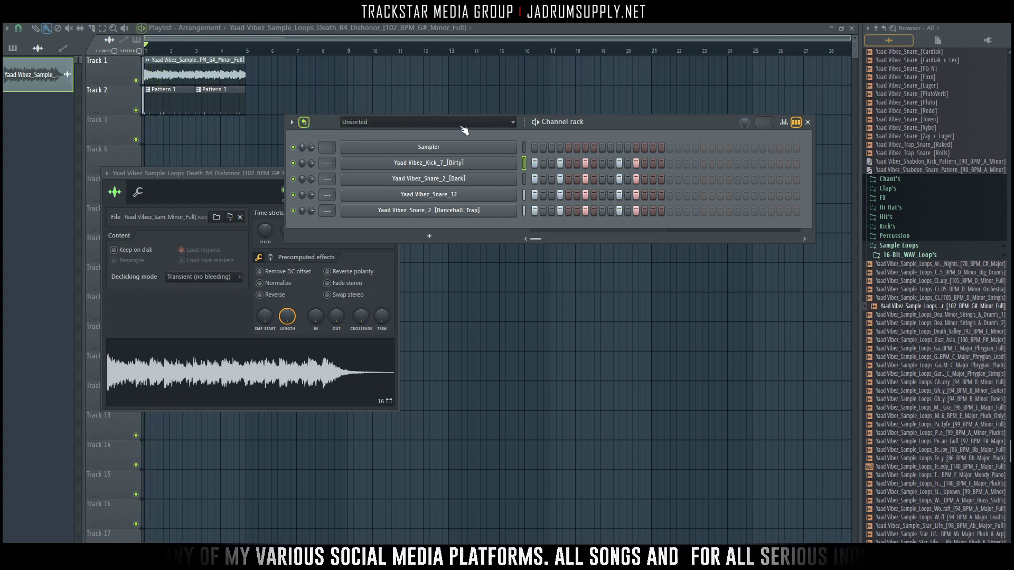
click(295, 211)
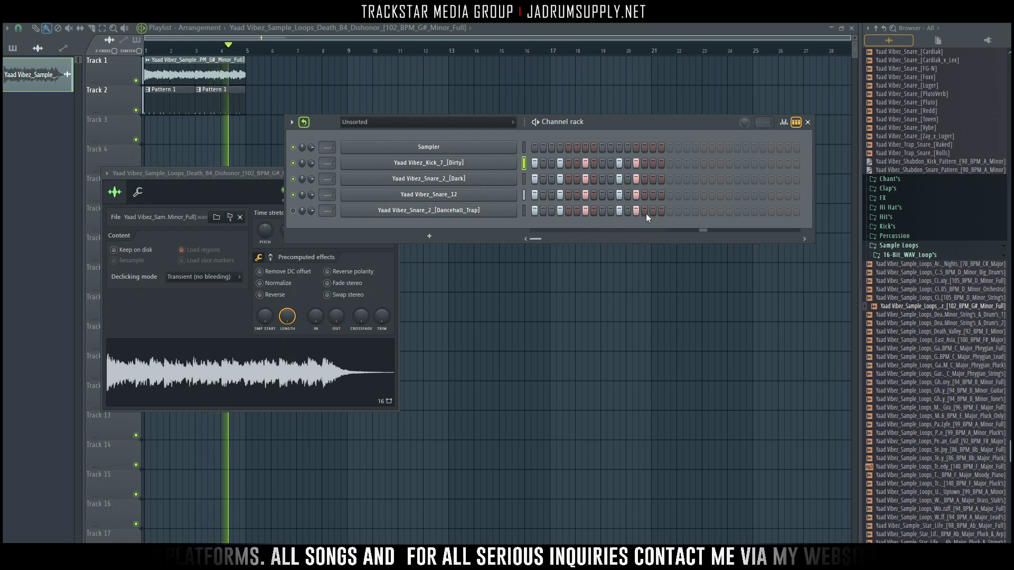
key(space)
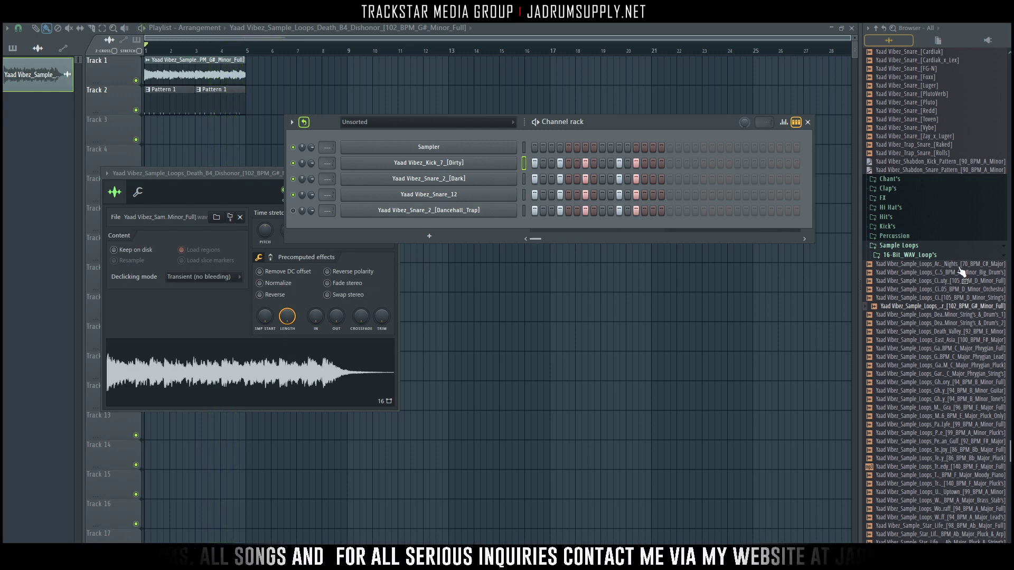
Step: Open the Ethnic subfolder of the drumkit's Percussion sounds in the Browser
click(908, 236)
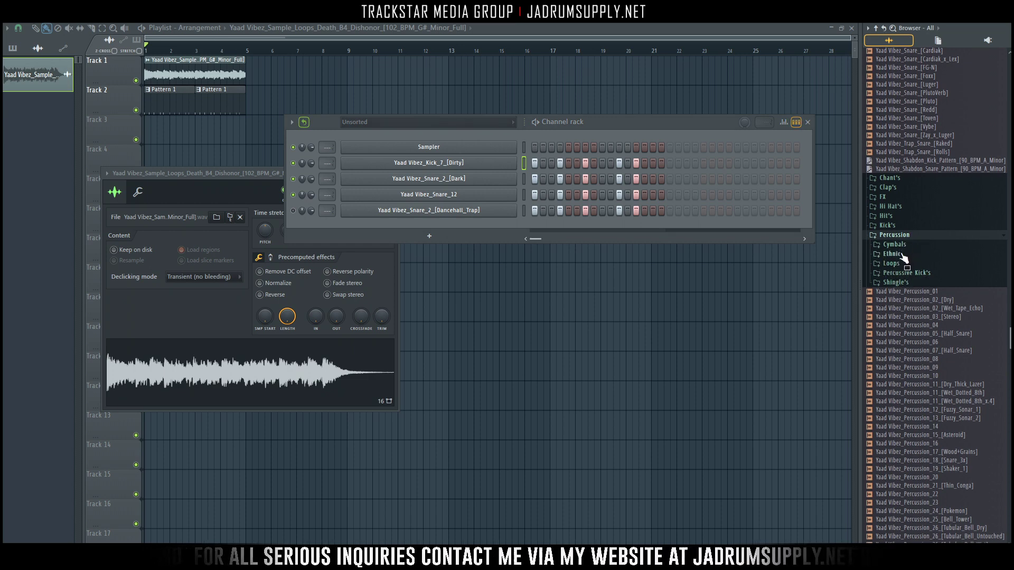
scroll(898, 254, down, 2)
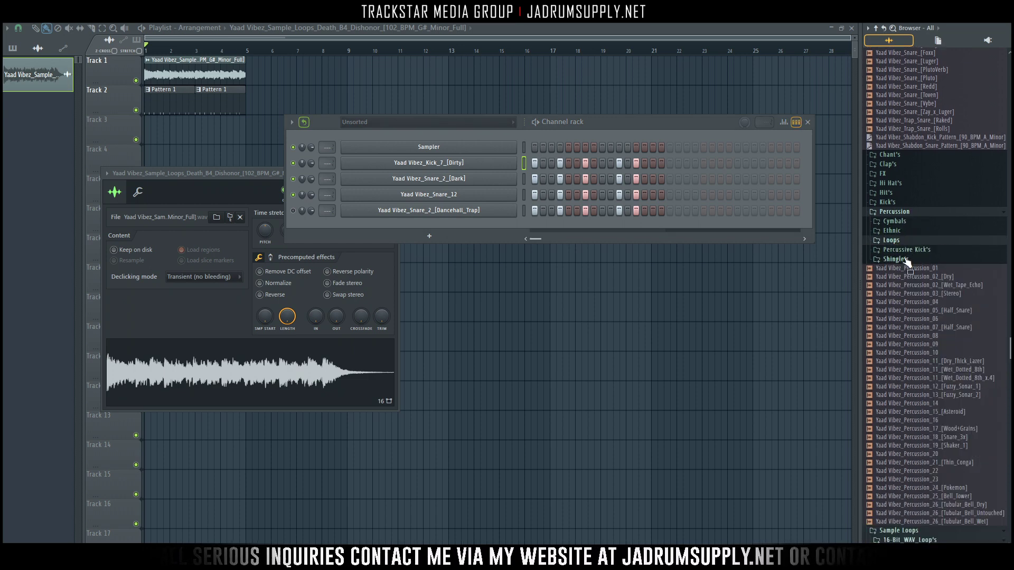
click(907, 232)
click(908, 231)
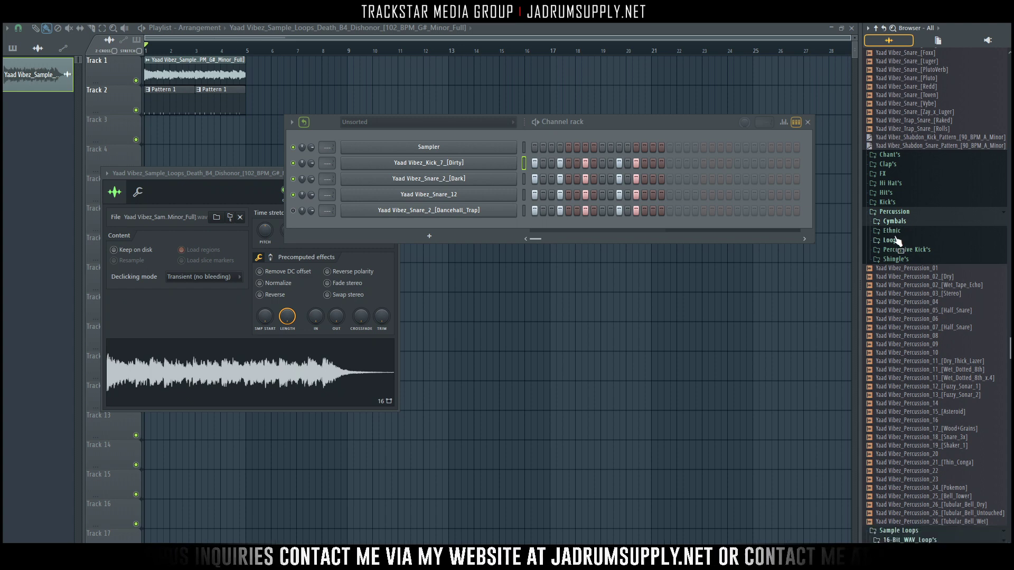
click(909, 232)
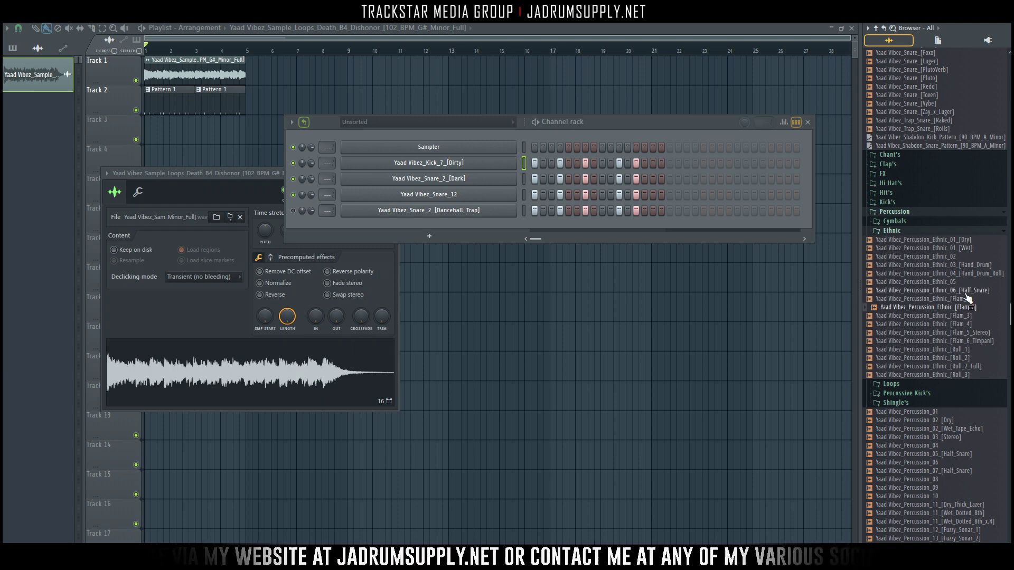
Step: Load Yaad Vibez_Percussion_Ethnic_03_[Hand_Drum] and Yaad Vibez_Percussion_Ethnic_[Flam_4] as new channels
right_click(955, 261)
click(950, 279)
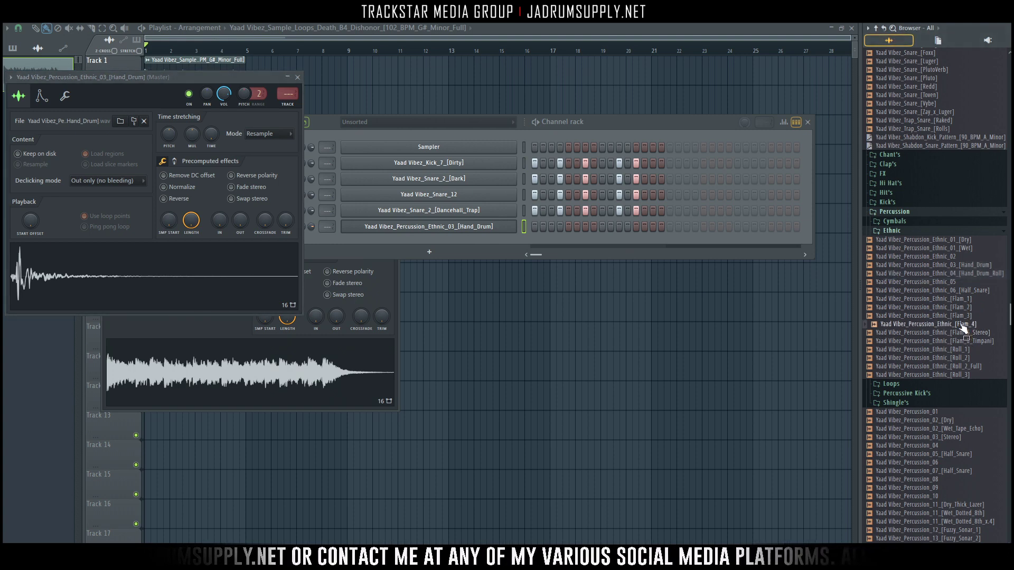
right_click(958, 323)
click(937, 334)
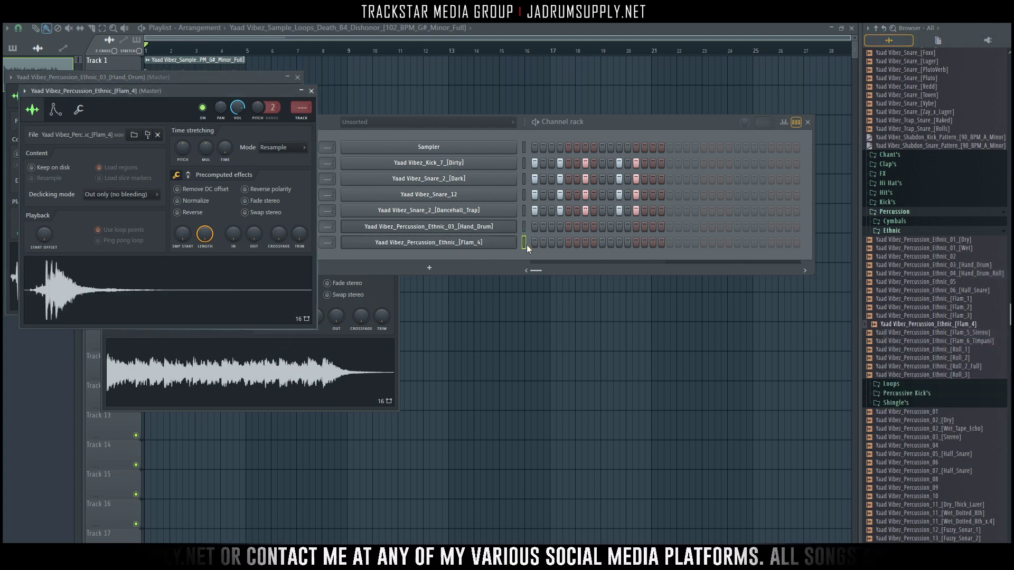
Step: Play the arrangement and turn the kick's looped second bar into real steps on 17, 20, 23, 27 and 29
key(space)
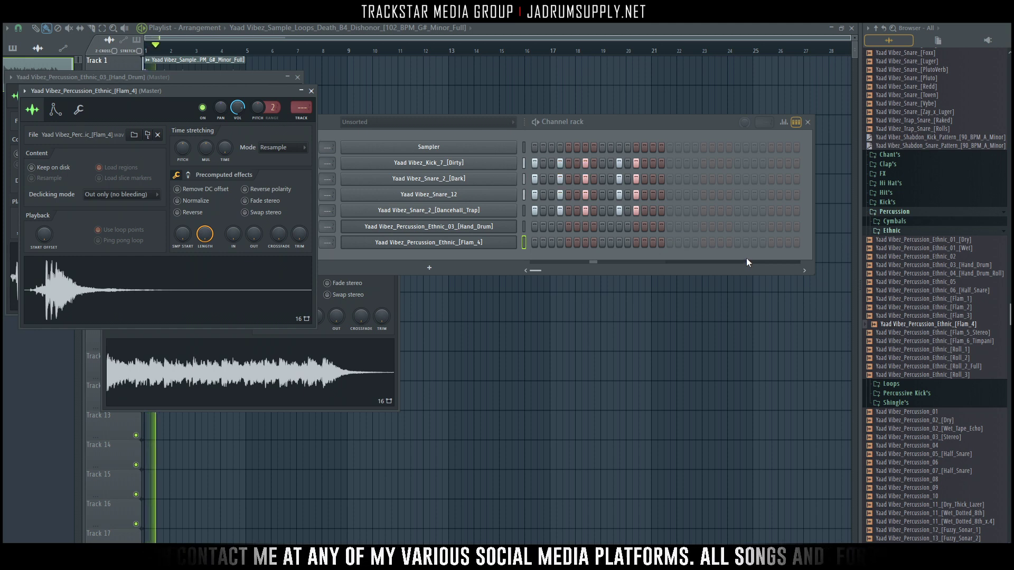
key(space)
click(670, 162)
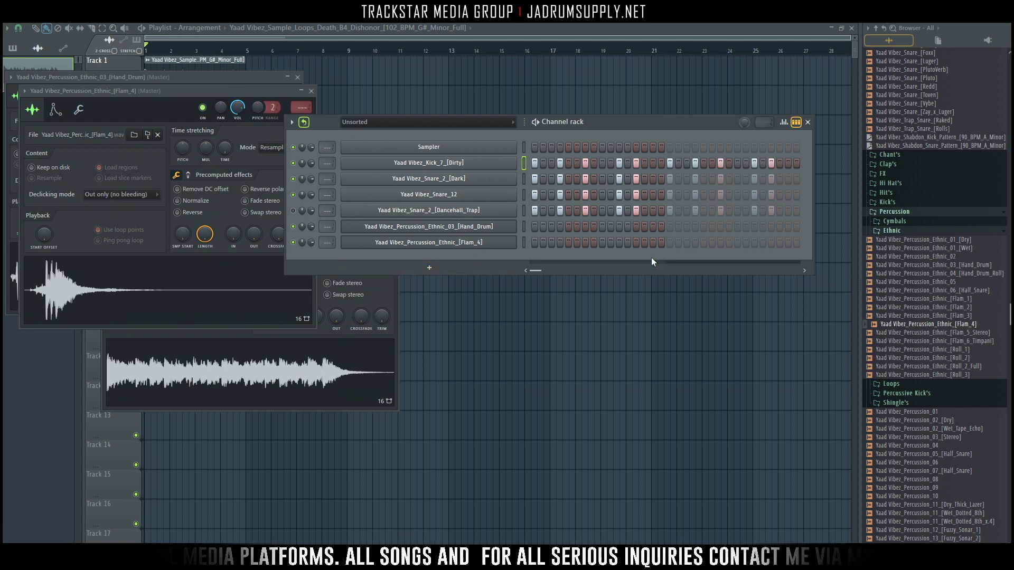
key(space)
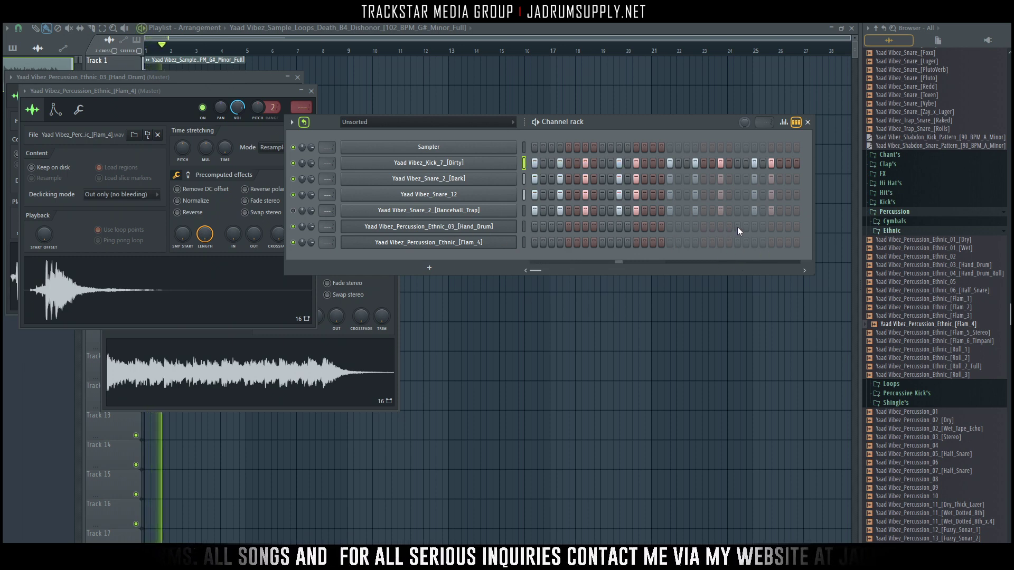
Step: Place hand drum hits on steps 25, 26 and 28 and a Flam_4 hit on step 30
drag(737, 227, 750, 228)
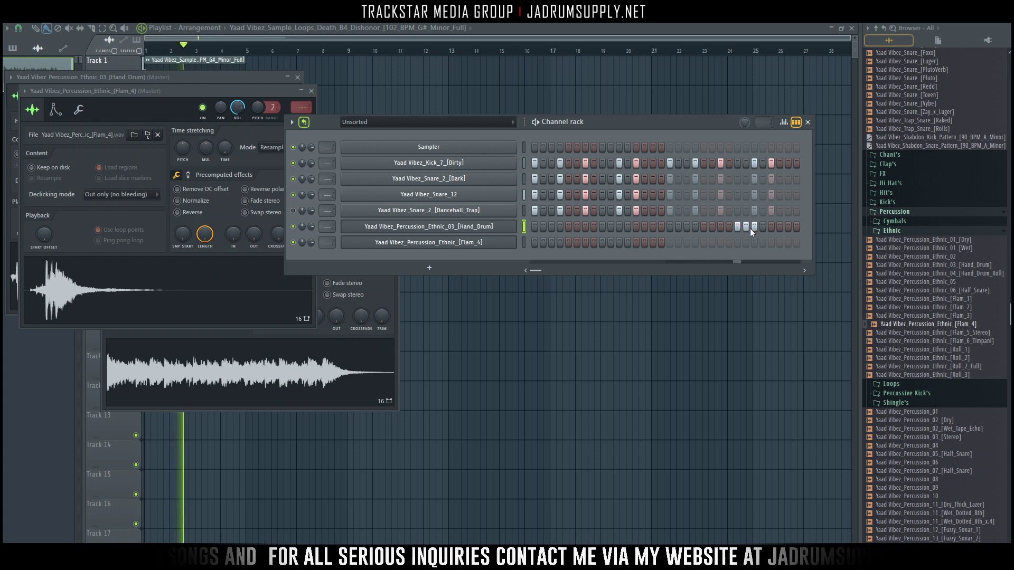
click(771, 242)
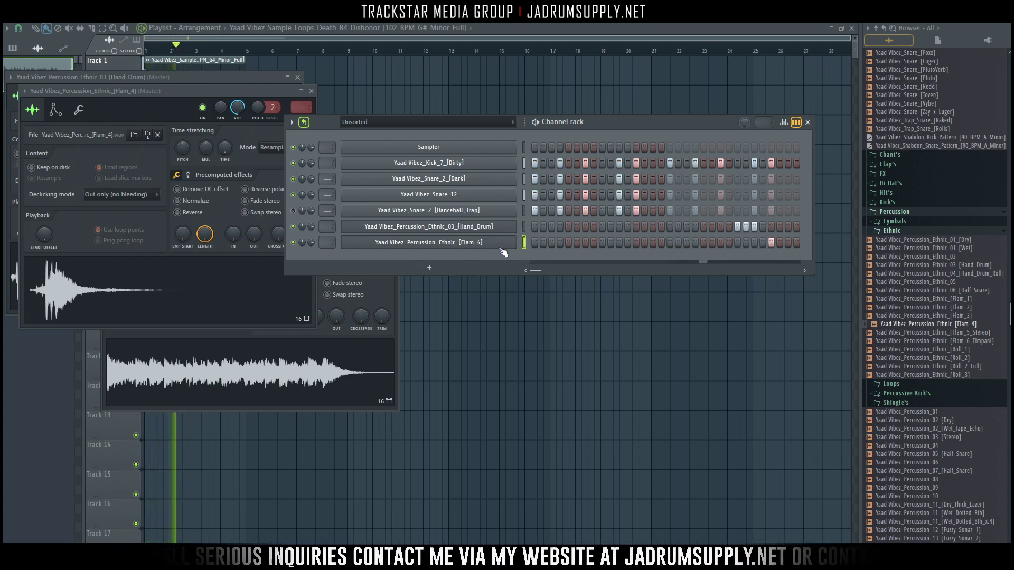
click(779, 244)
click(773, 244)
click(754, 228)
click(762, 228)
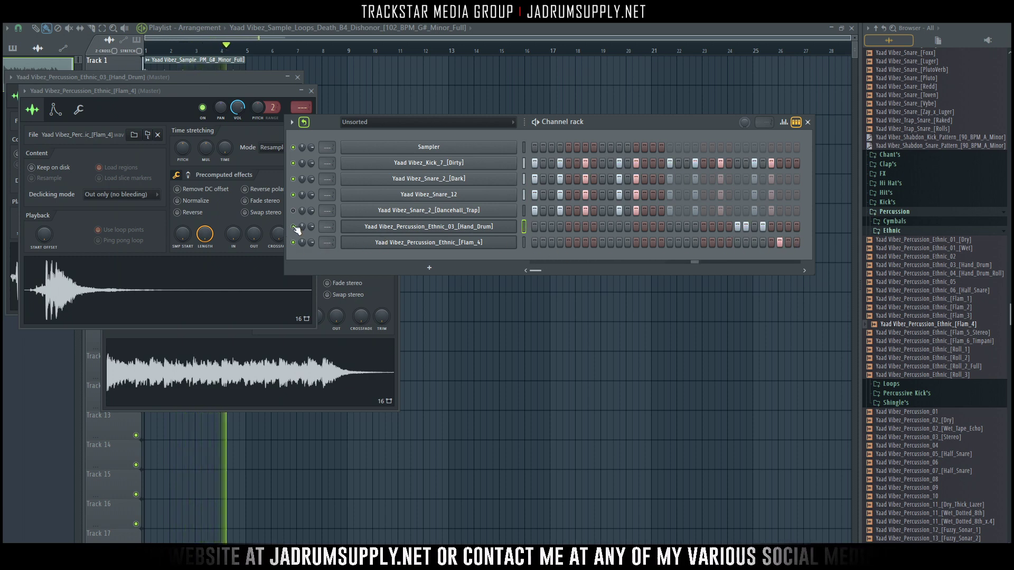
Step: Solo the Flam_4 channel and check the sample loop clip's sampler settings and its Audio channel in the Channel rack
right_click(293, 242)
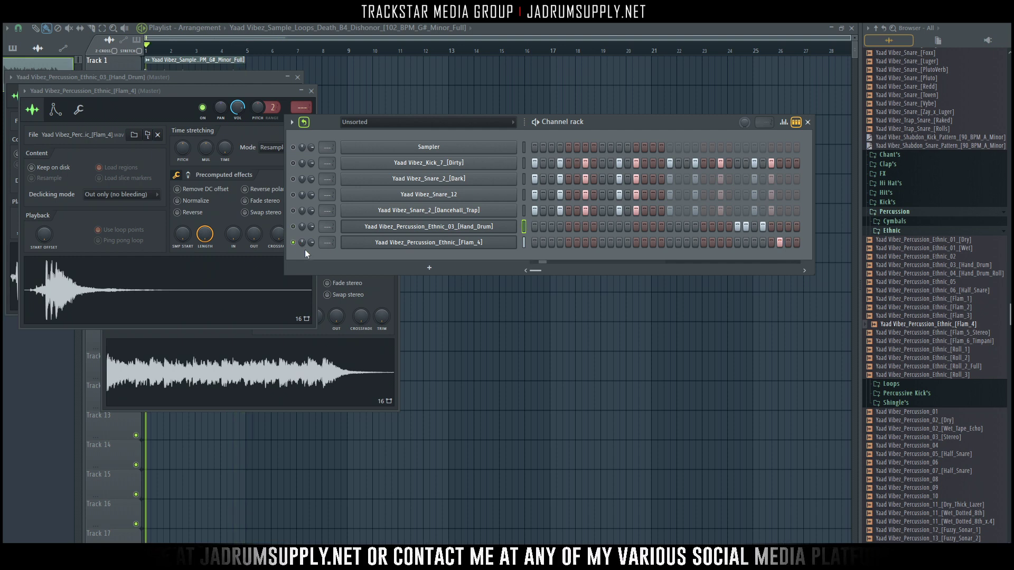
key(F12)
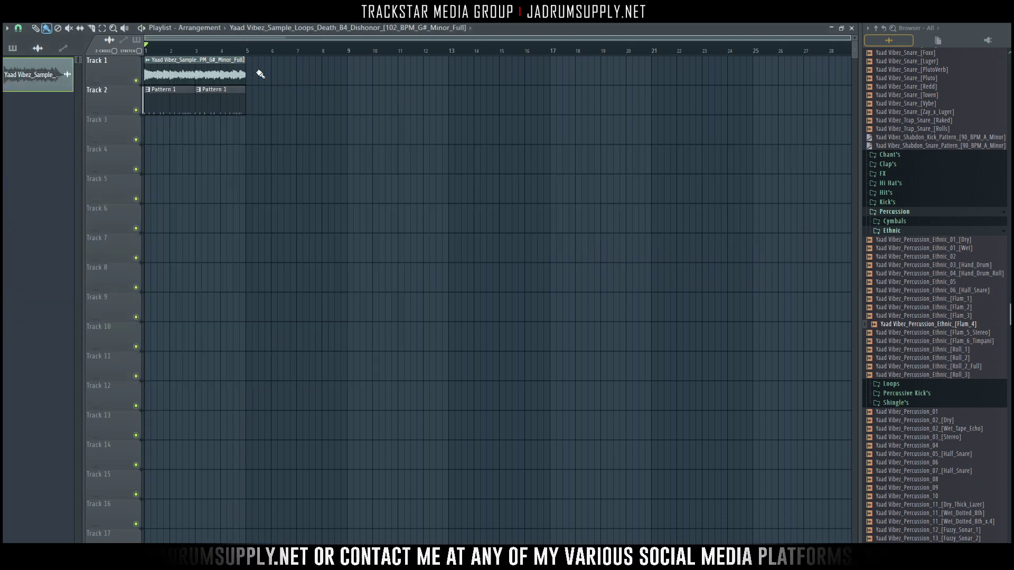
double_click(212, 75)
key(F6)
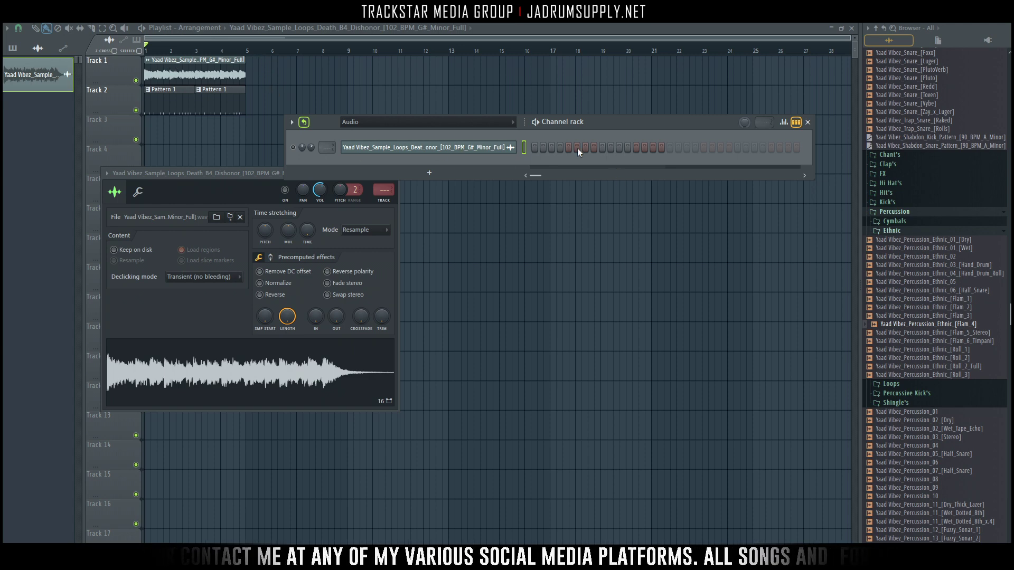
key(F12)
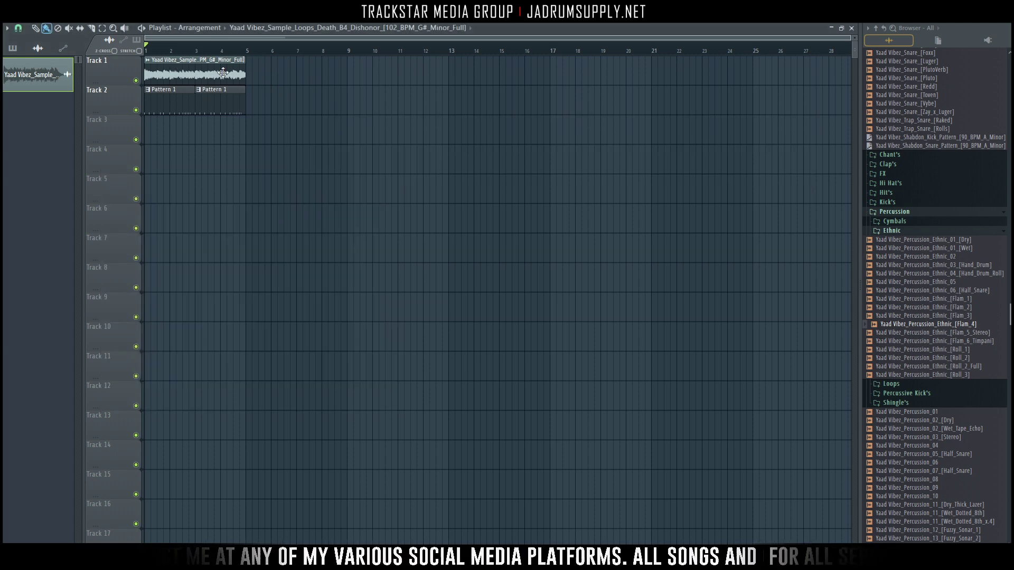
Step: Trim about a quarter bar off the end of the sample loop clip and play from bar 4 with all channels unmuted
drag(244, 67, 237, 69)
click(228, 52)
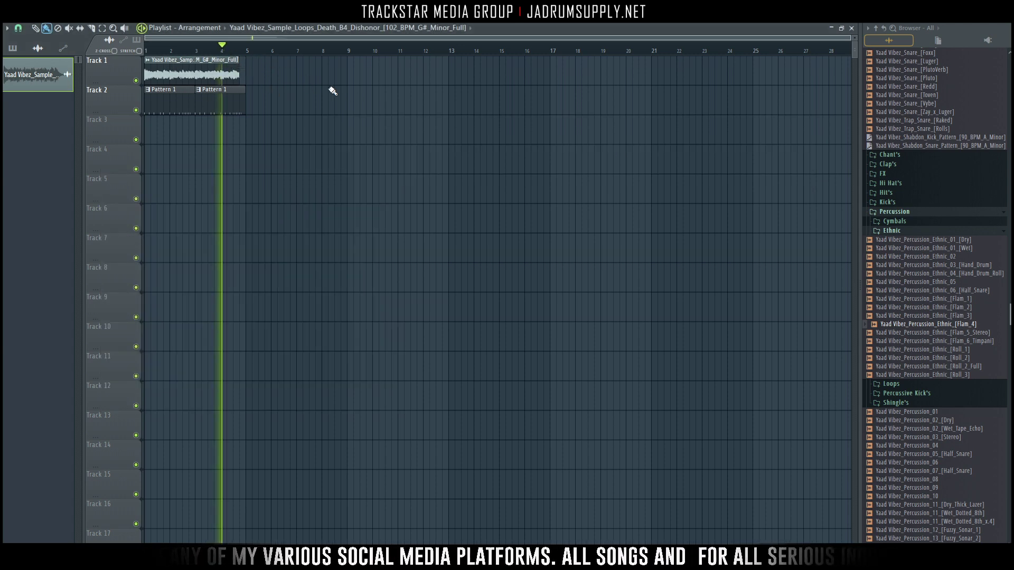
key(F6)
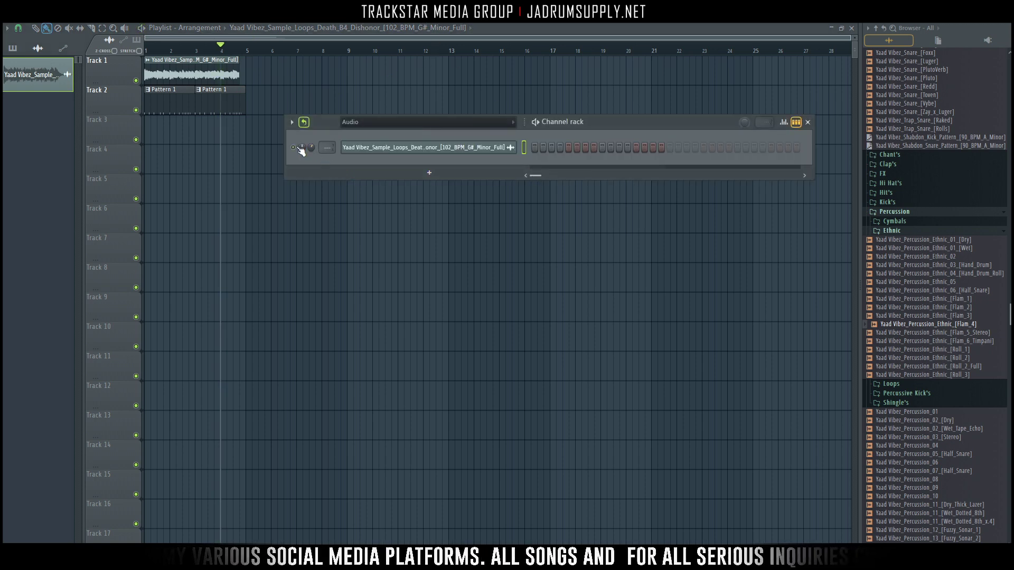
scroll(436, 126, up, 1)
key(space)
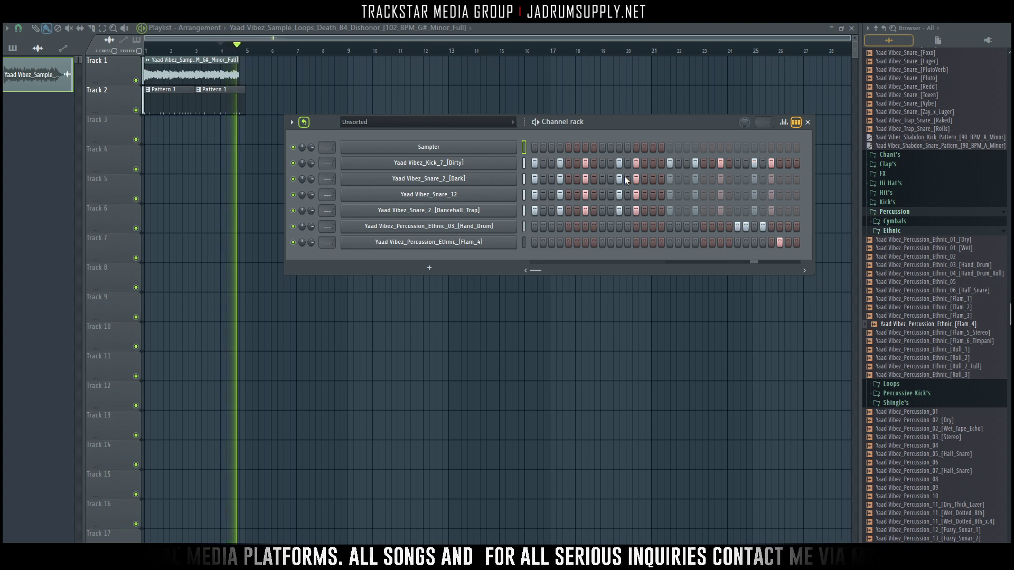
Step: Trim the sample loop clip's end to about the middle of bar 4, play it, and extend it back to about three quarters through bar 4
key(space)
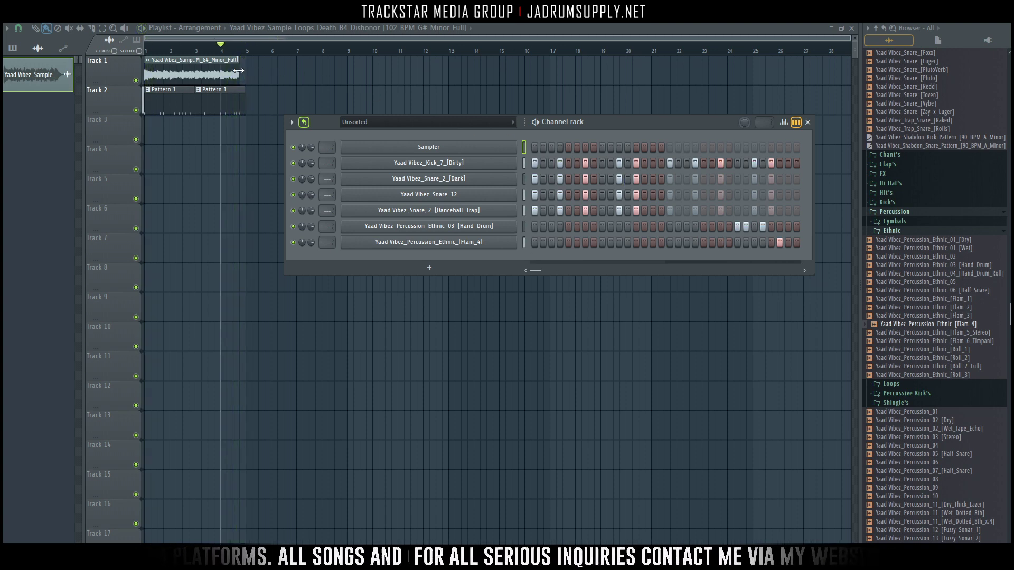
drag(238, 71, 230, 70)
scroll(243, 52, up, 3)
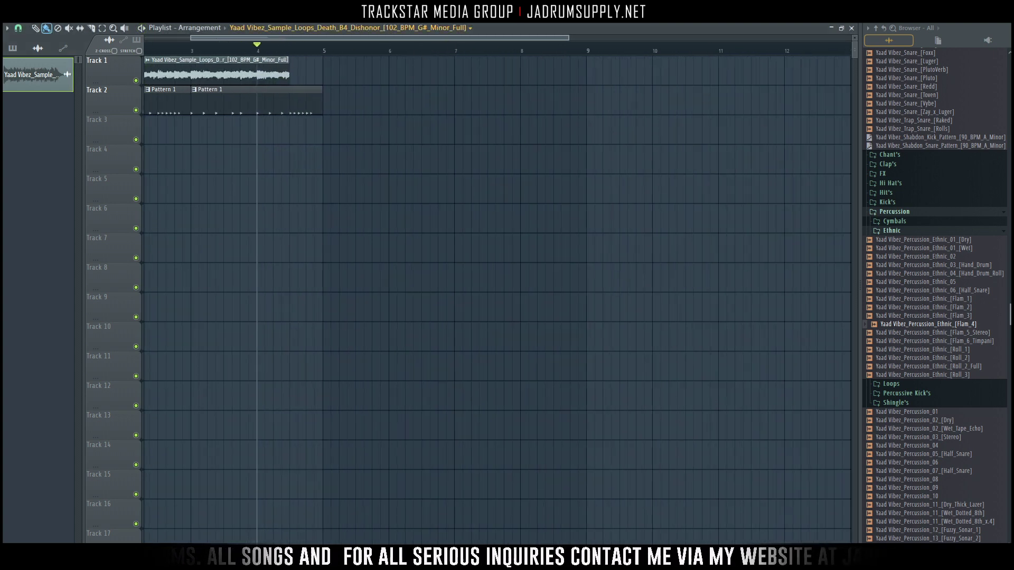
key(F6)
key(space)
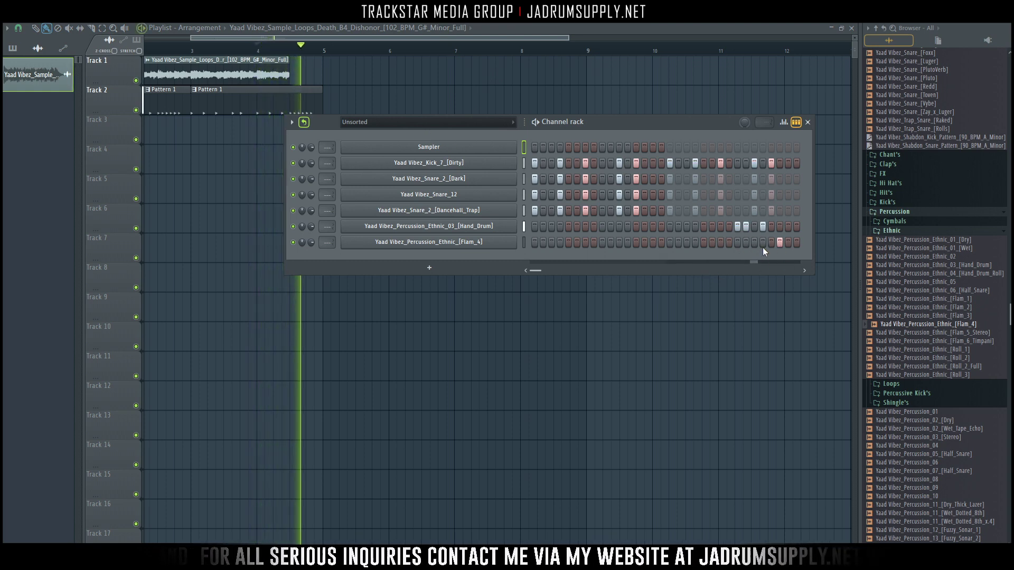
key(space)
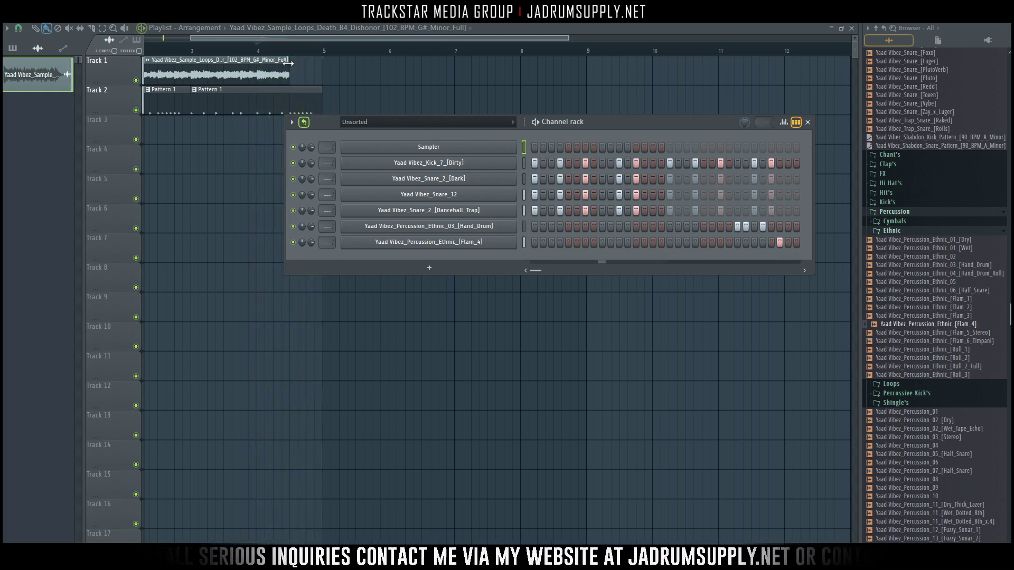
drag(287, 63, 306, 63)
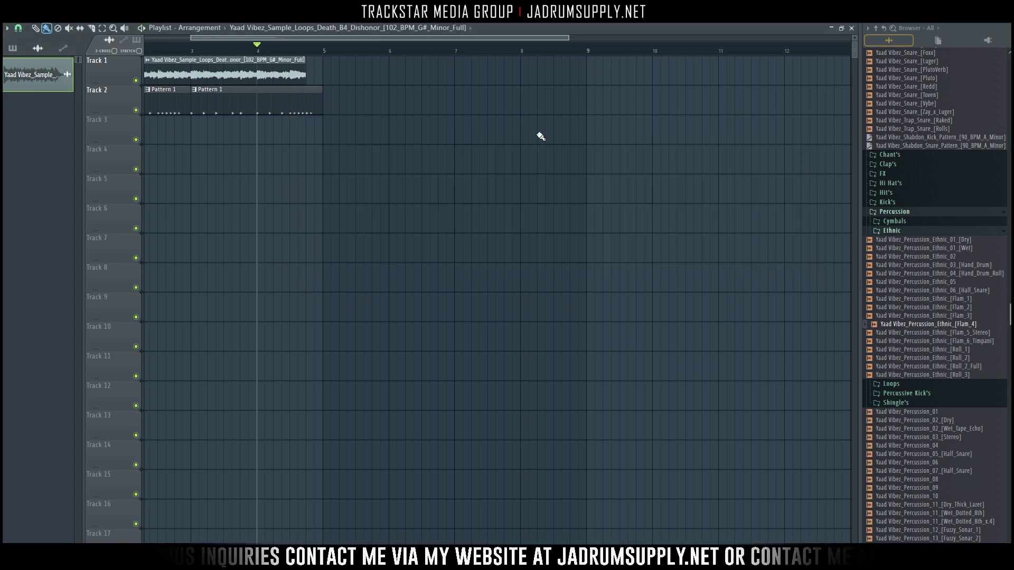
Step: Clear all steps from the kick, snare and percussion channels in Pattern 1
key(F6)
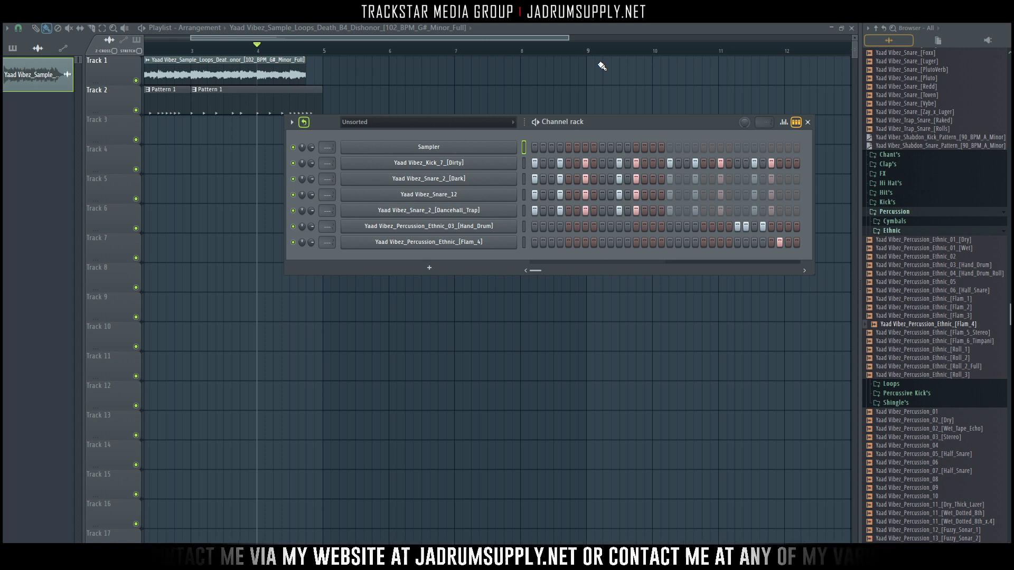
click(667, 127)
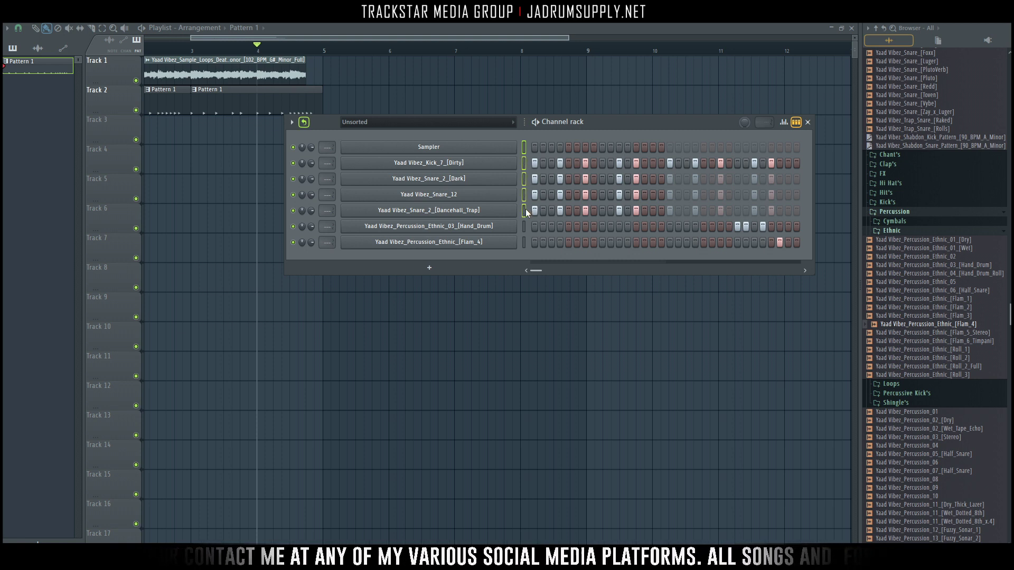
key(ctrl+z)
key(ctrl+z)
key(ctrl+z)
key(ctrl+z)
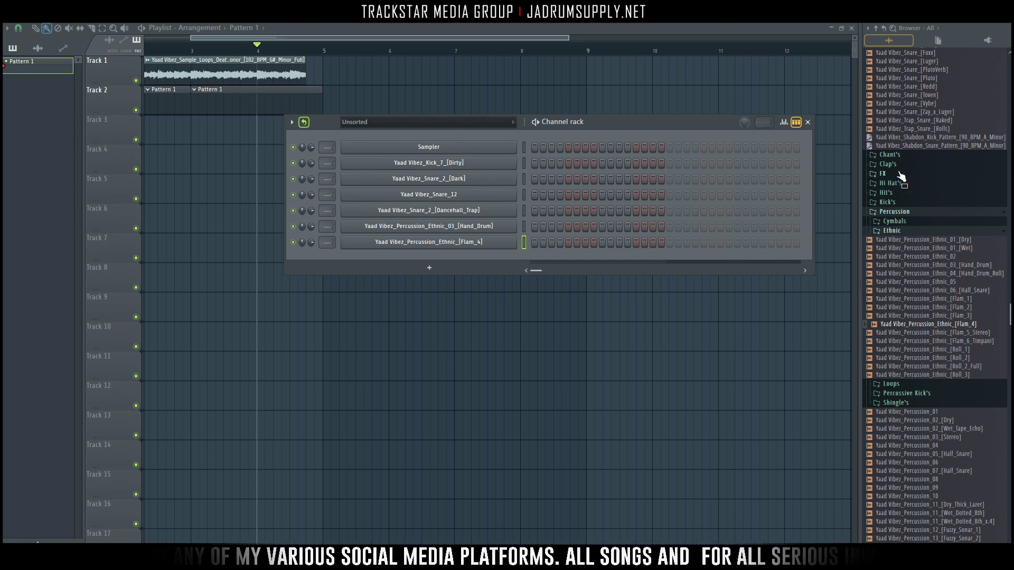
Step: Load the C_Major_100_Bpm_[Party_Scene] score from Yaad Vibez Midi Madness Vol. 1 into the Sampler channel
click(876, 28)
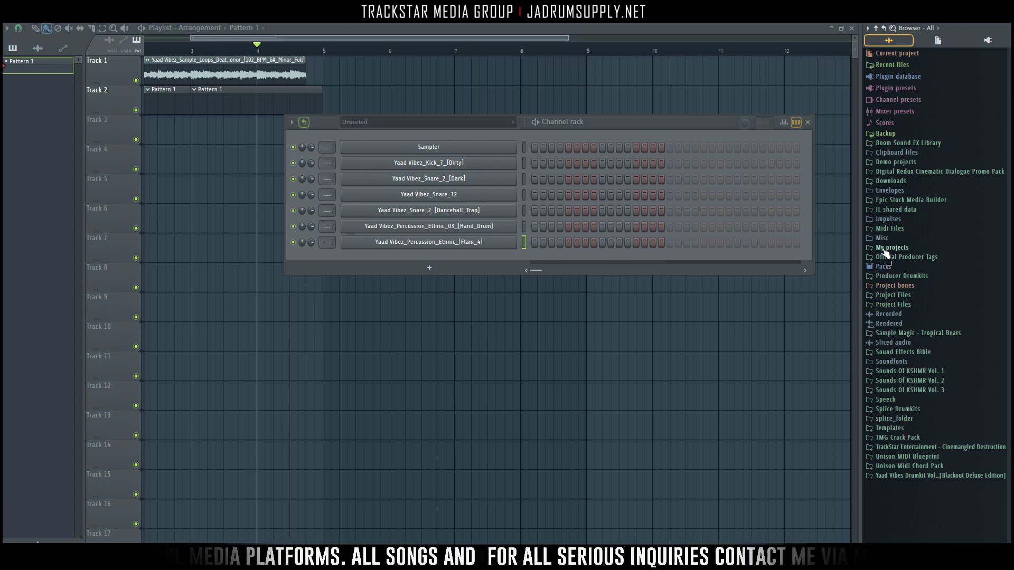
click(893, 123)
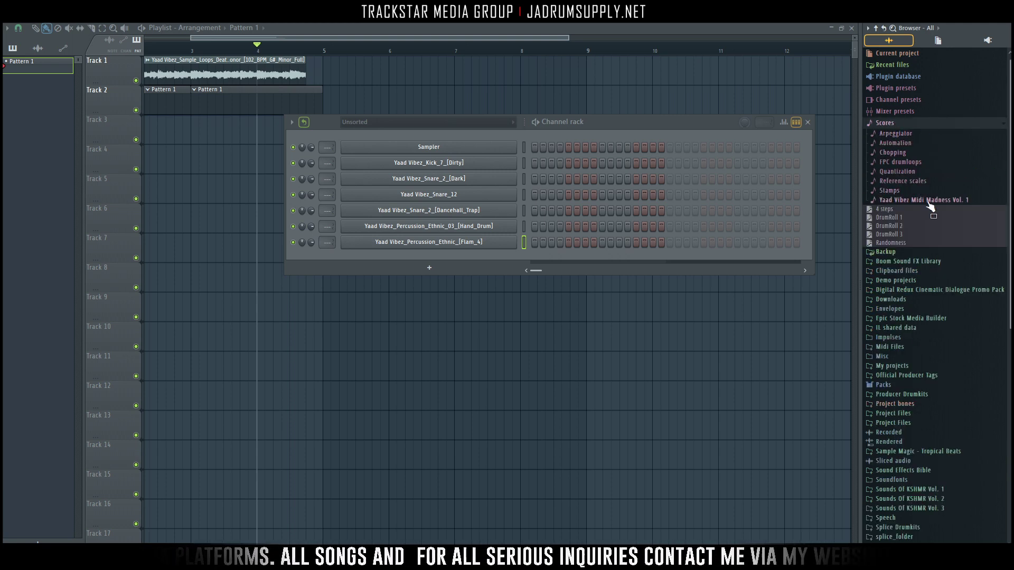
click(929, 200)
scroll(927, 177, down, 4)
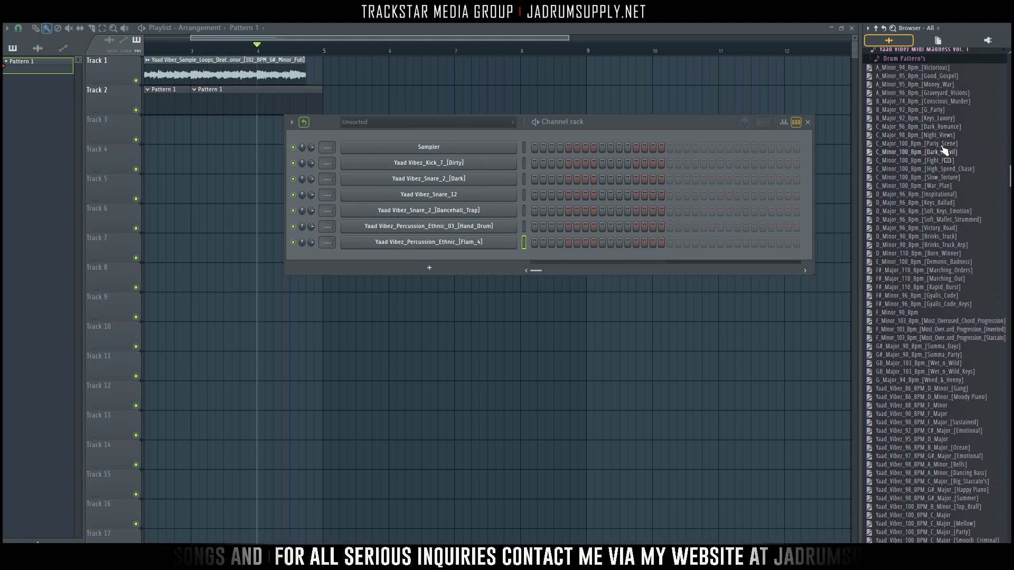
click(483, 148)
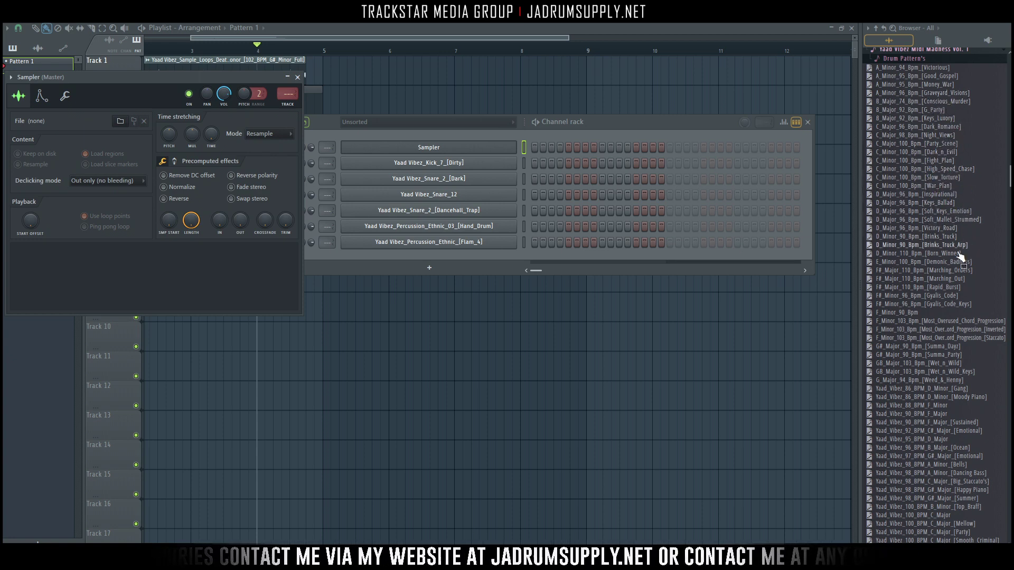
drag(937, 144, 579, 158)
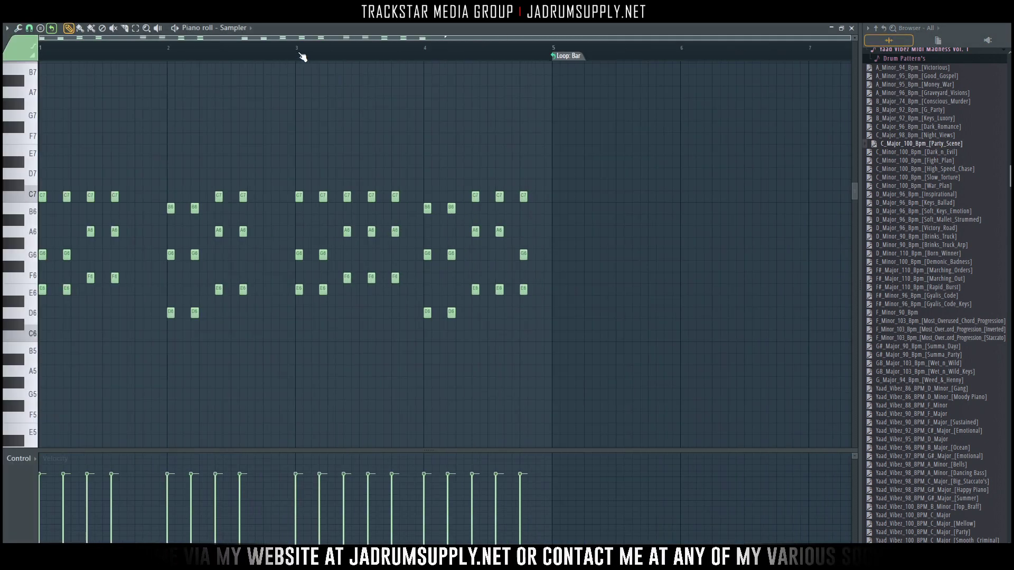
Step: Delete the second Pattern 1 clip, extend the first to cover bars 1 to 4, and delete the sample loop clip from Track 1
click(397, 23)
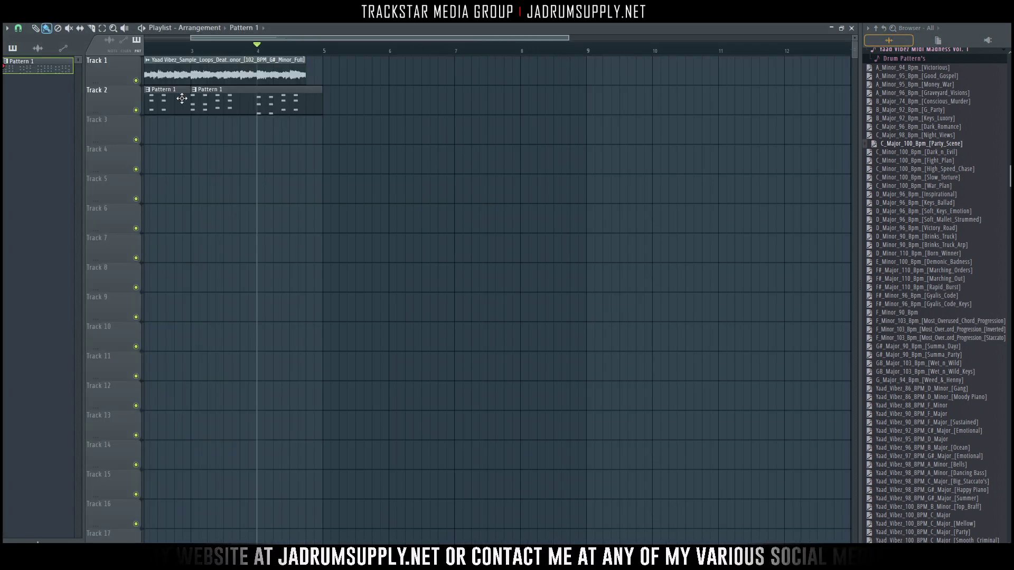
right_click(230, 106)
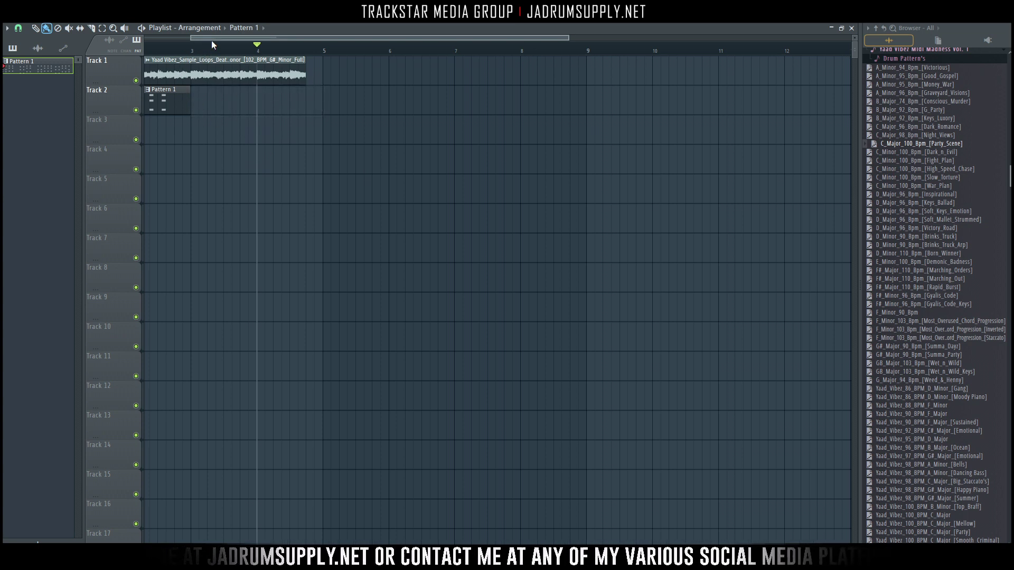
drag(213, 38, 167, 38)
drag(276, 105, 409, 105)
right_click(369, 74)
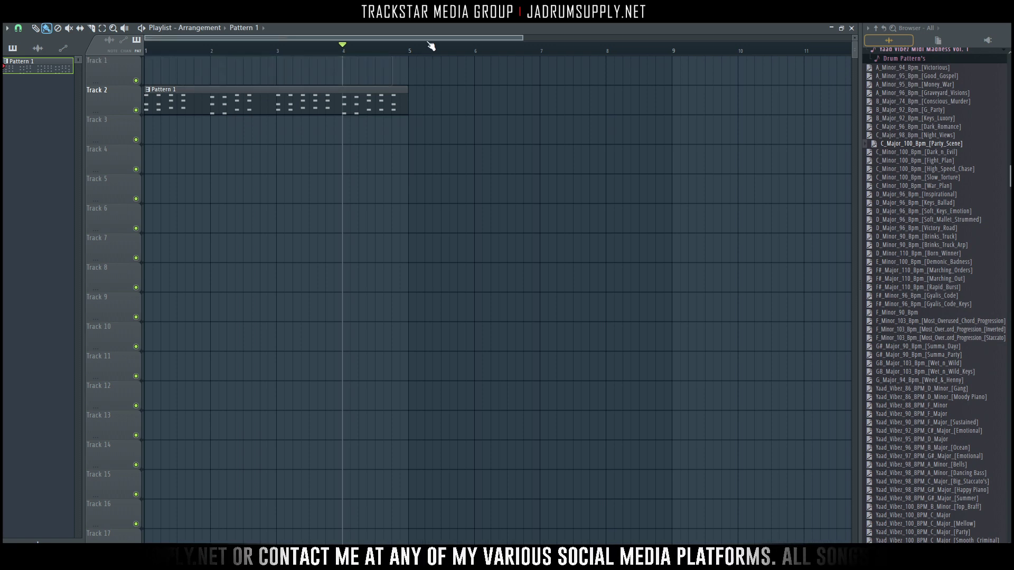
Step: Replace the Sampler channel's instrument with Reveal Sound's Spire-1.1
key(F6)
right_click(473, 149)
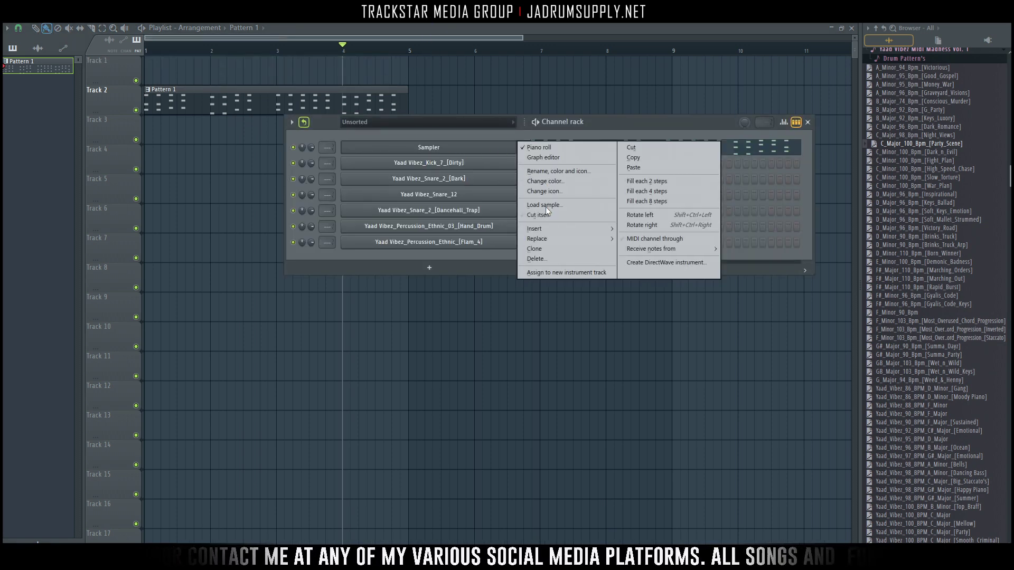
mouse_move(560, 237)
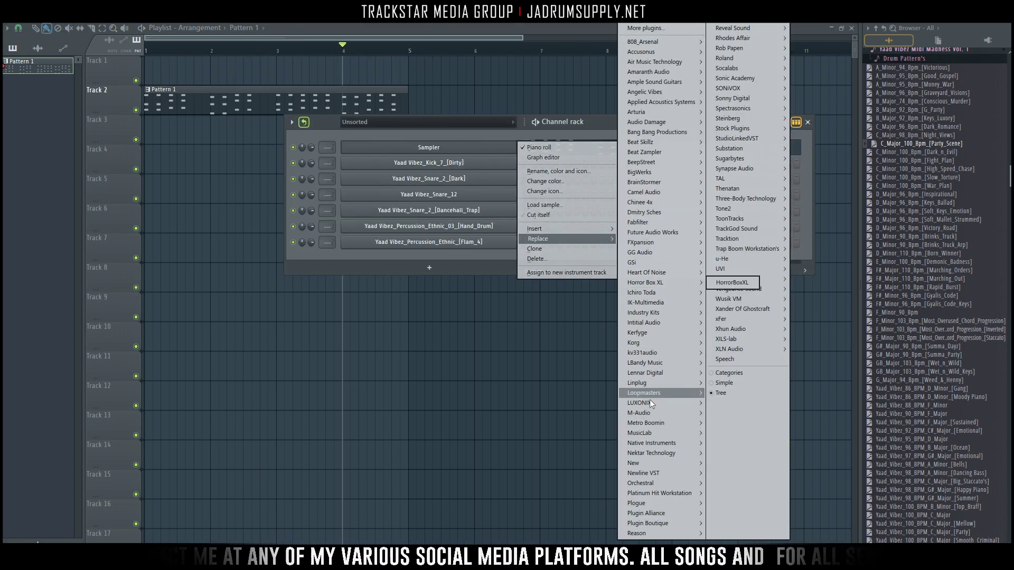
mouse_move(664, 203)
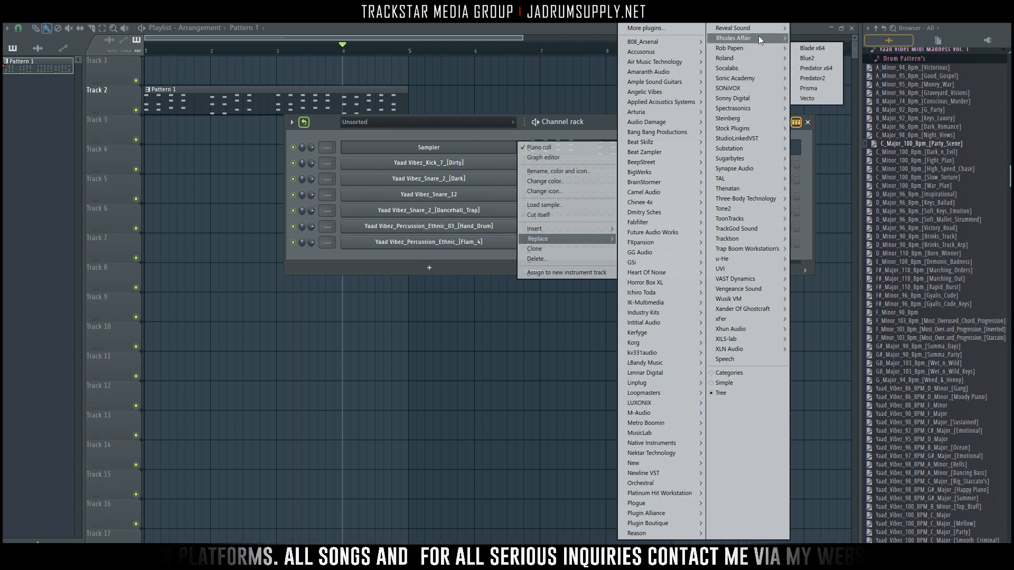
click(818, 29)
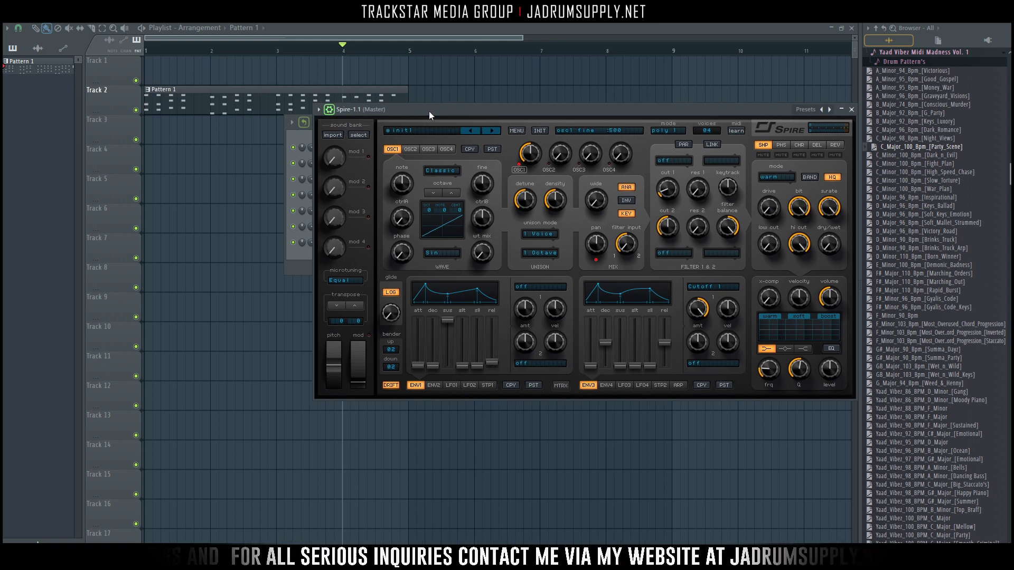
Step: Check Spire's processing compatibility options and its plugin wrapper settings
click(248, 100)
click(269, 119)
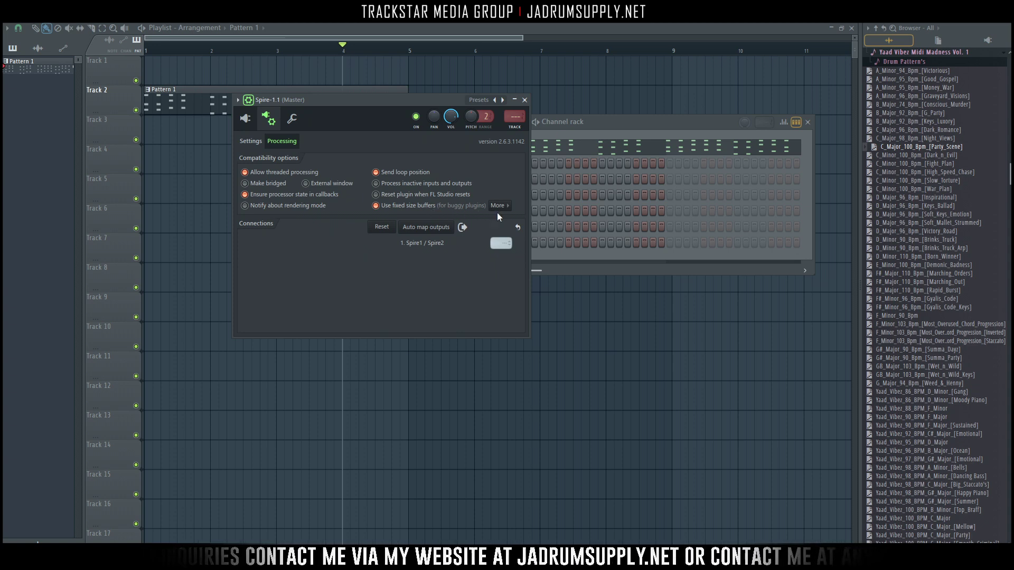
click(497, 206)
click(319, 141)
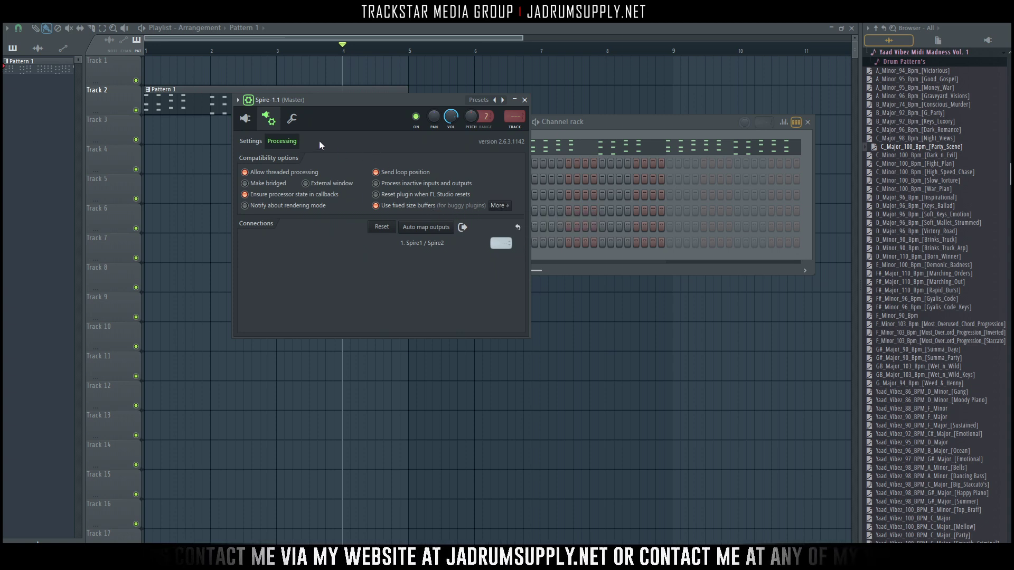
click(250, 141)
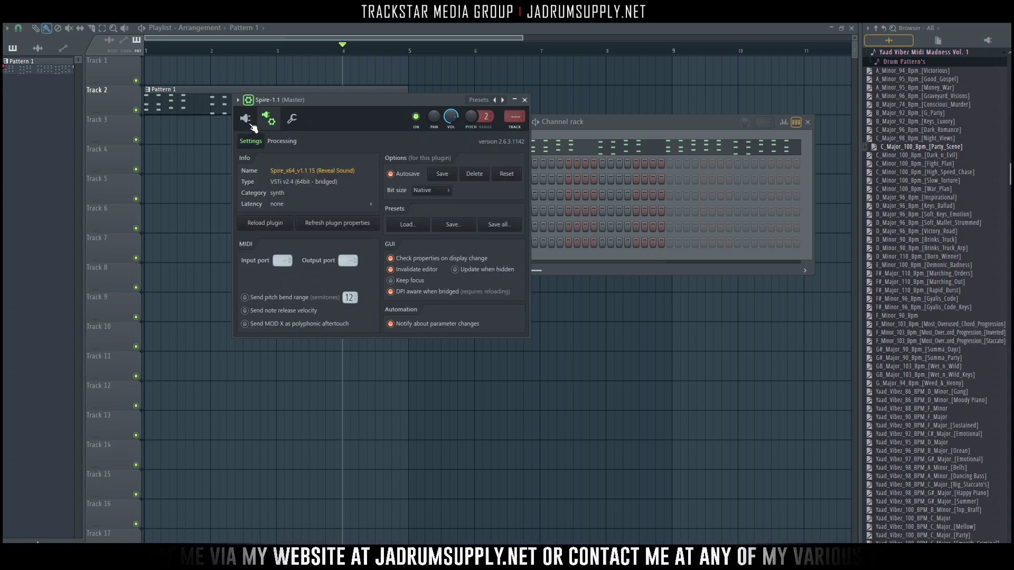
Step: Load the Orion.Sounds.BP.Charts.EDM.Vol.1 sound bank in Spire and choose the PK Basiclaxx preset
click(248, 121)
click(278, 150)
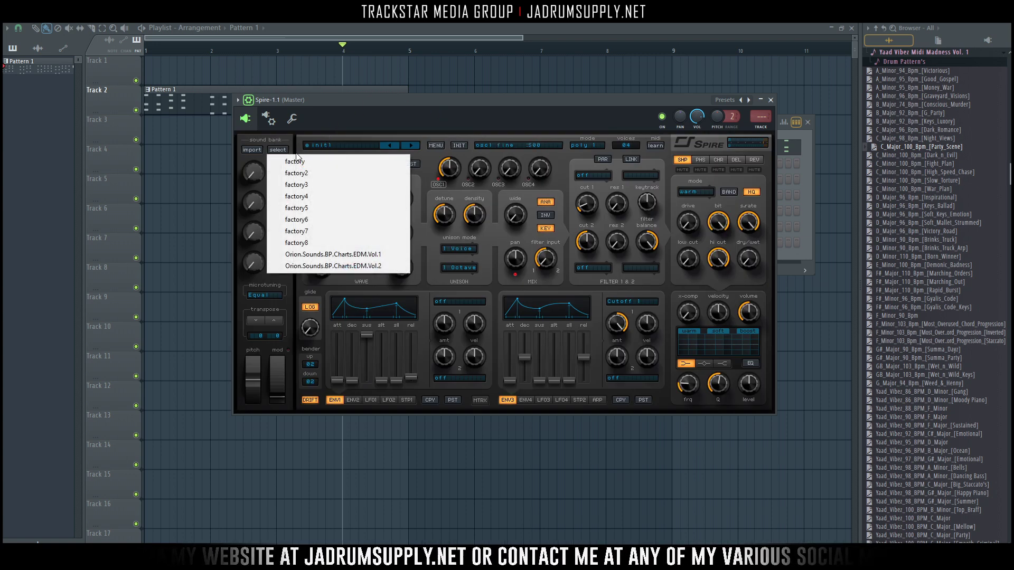
click(331, 256)
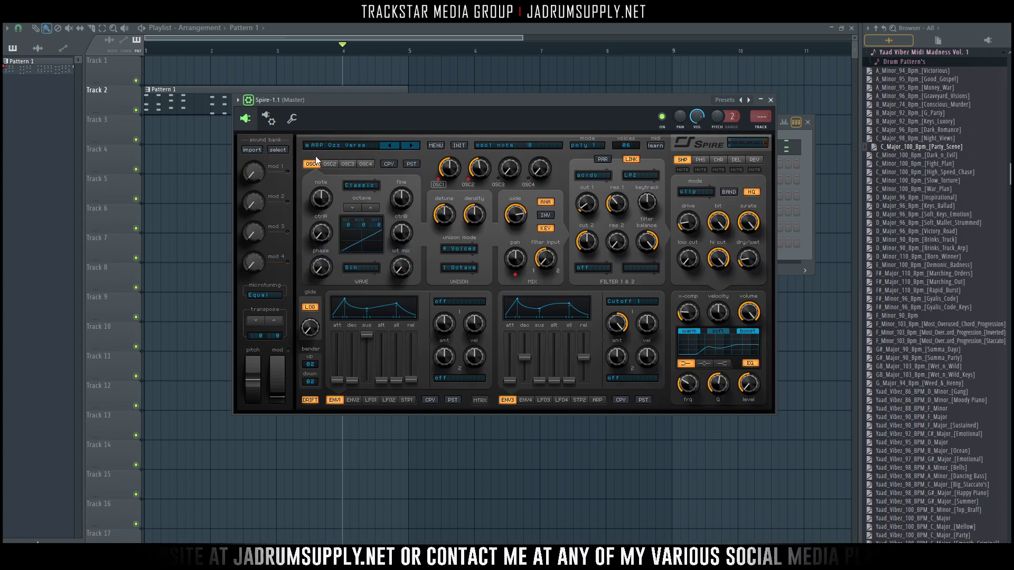
click(346, 146)
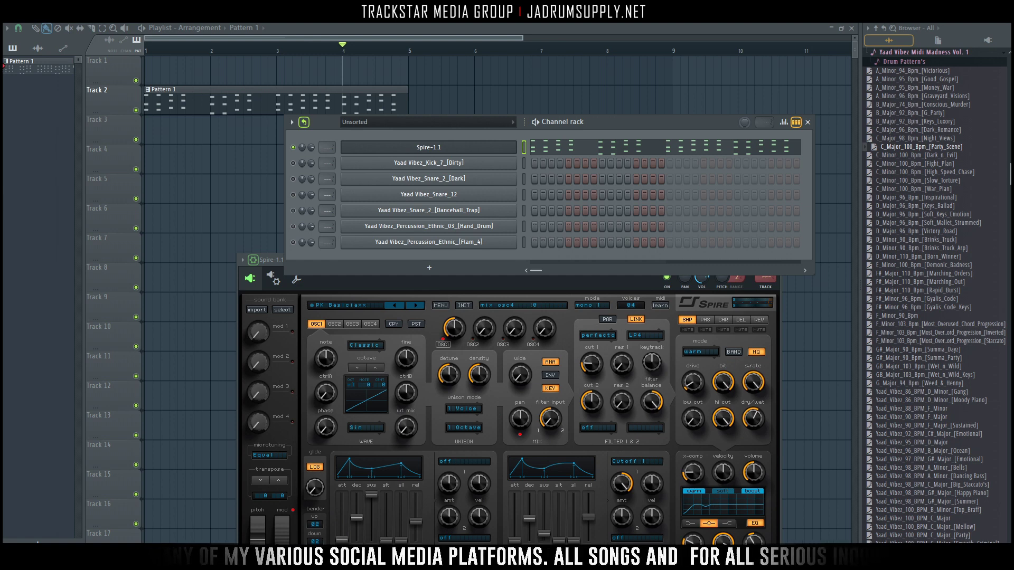
Step: Play the arrangement and advance Spire's presets through PK Blastert3teen to PK Ozcan Backgro
right_click(274, 39)
click(352, 62)
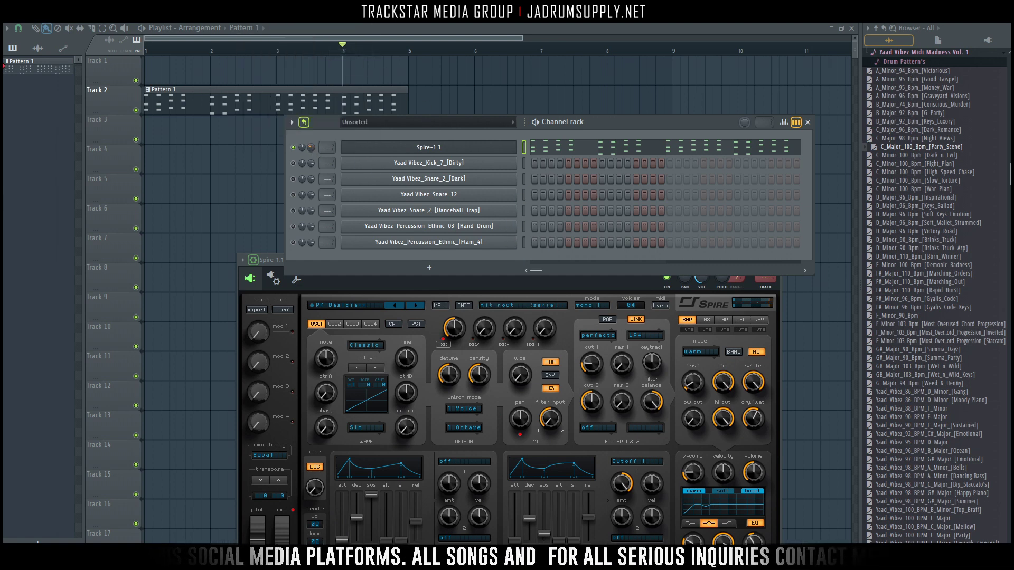
right_click(353, 214)
click(269, 260)
drag(268, 260, 232, 211)
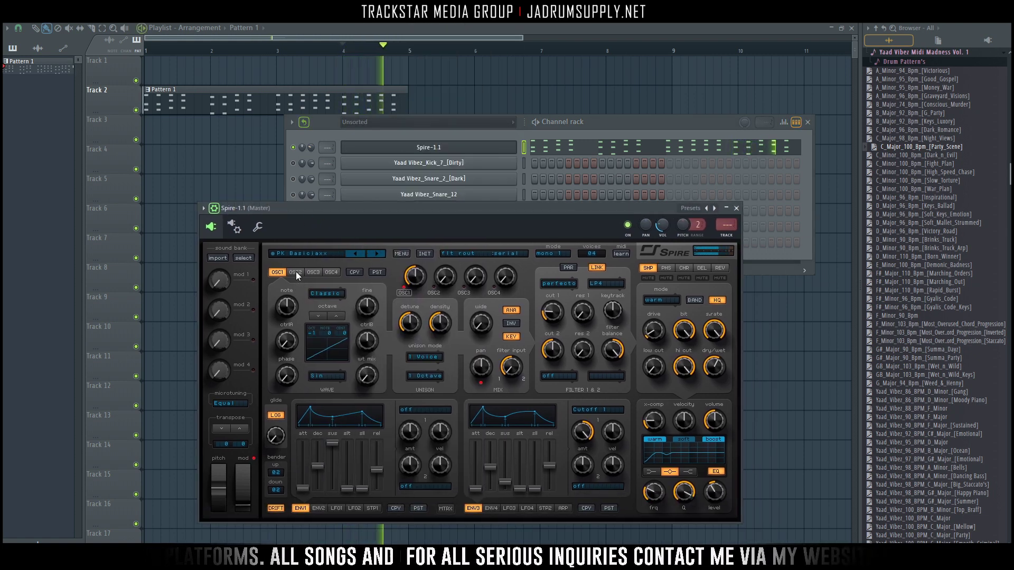
click(372, 255)
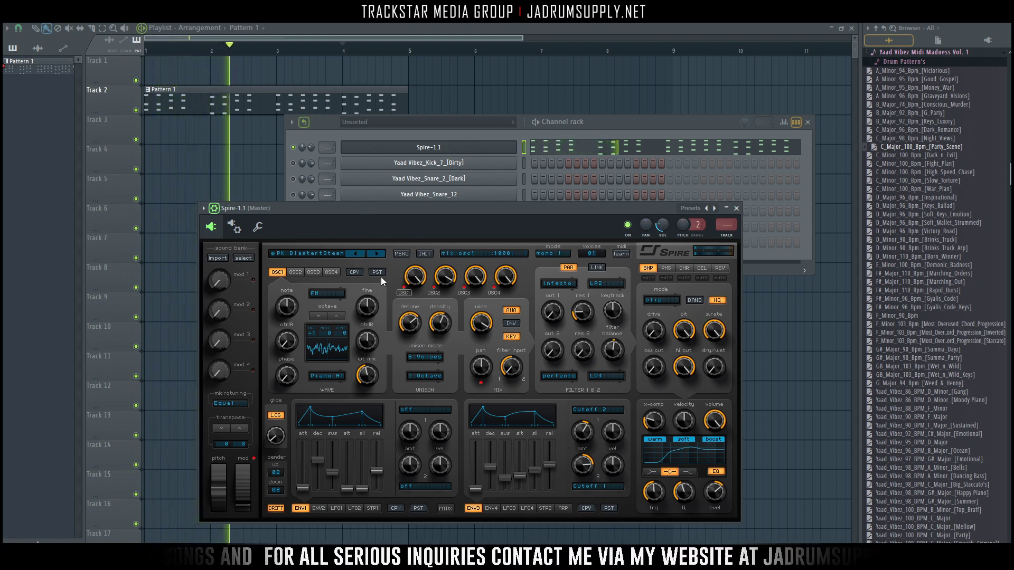
click(378, 255)
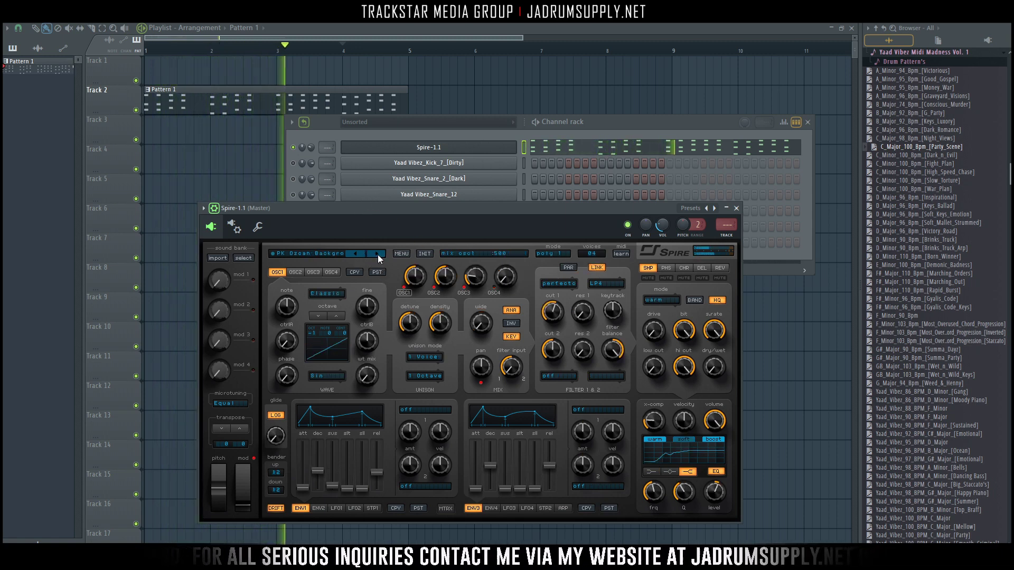
Step: Clone the Spire-1.1 channel, load the C_Major_98_Bpm_[Night_Views] score onto the clone and view its notes in the Piano roll
click(310, 146)
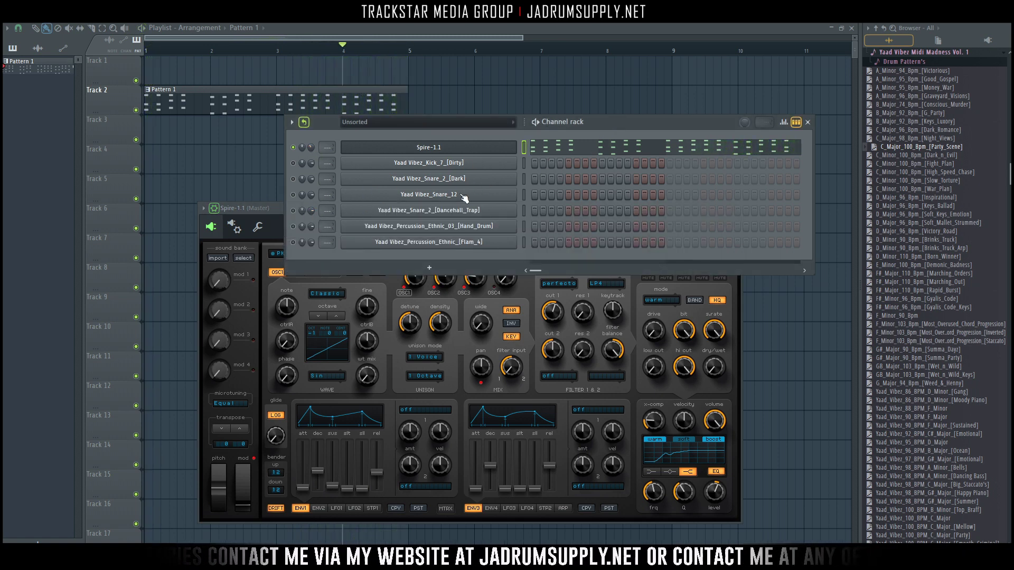
right_click(426, 155)
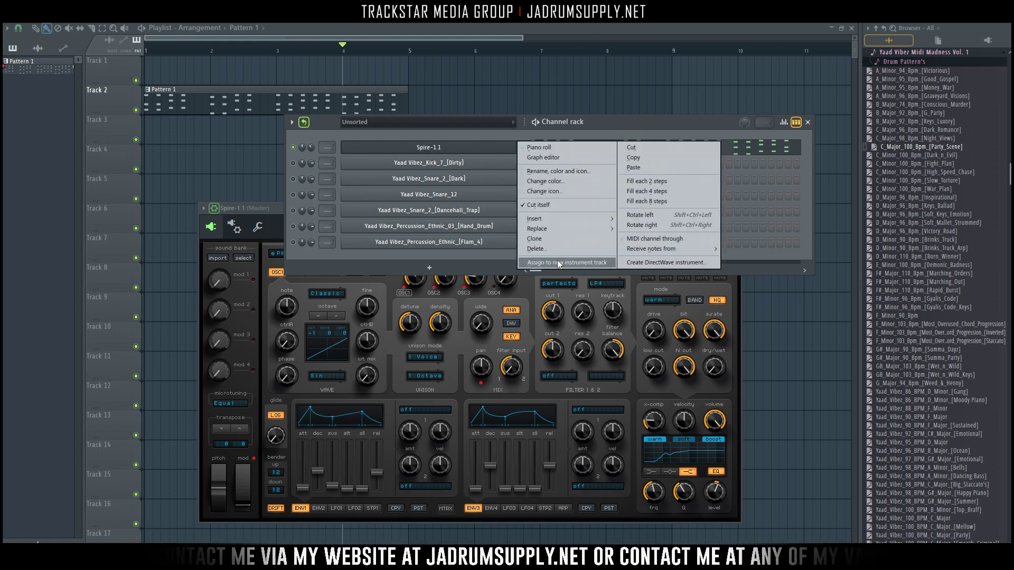
click(536, 241)
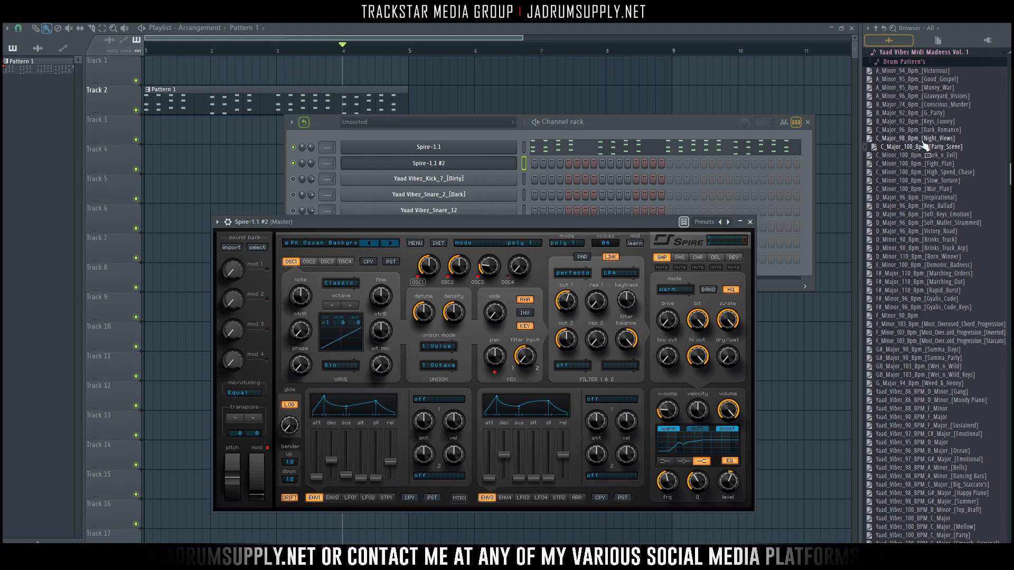
drag(921, 139, 632, 193)
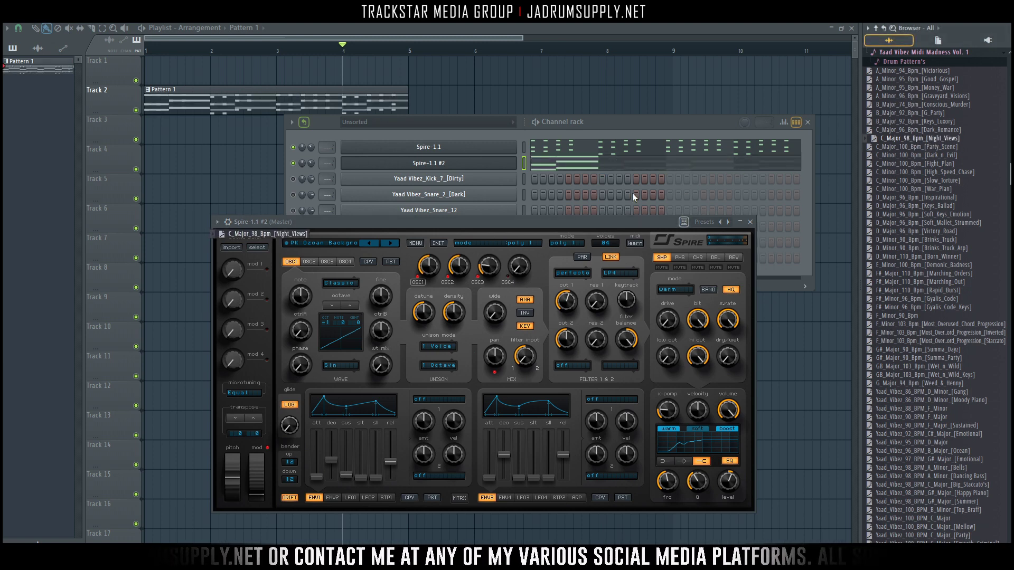
click(582, 162)
key(F6)
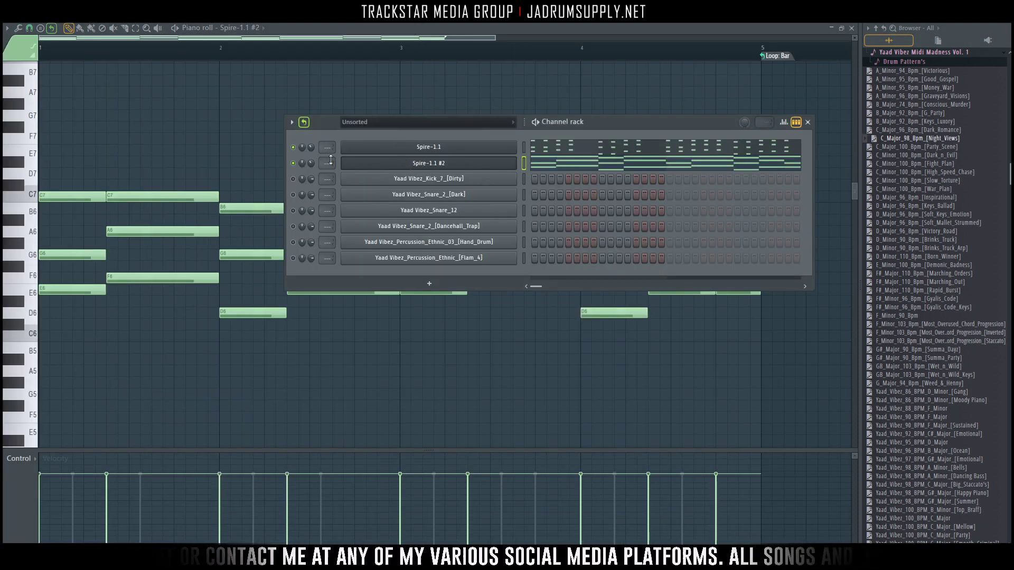
Step: Load the ARP Ozz Verse preset on Spire-1.1 #2, play its part, and re-enable all the other channels
click(379, 165)
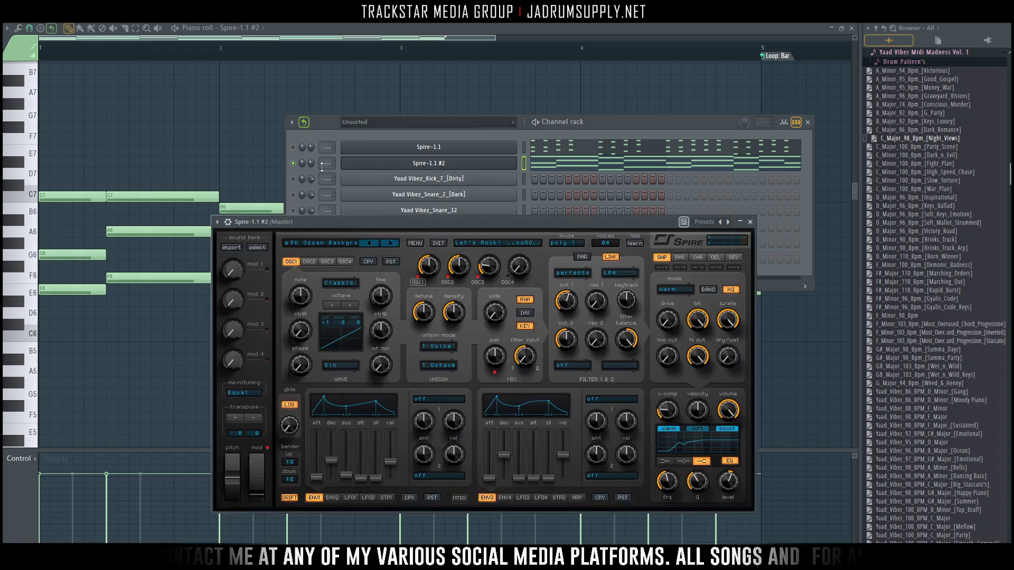
click(331, 243)
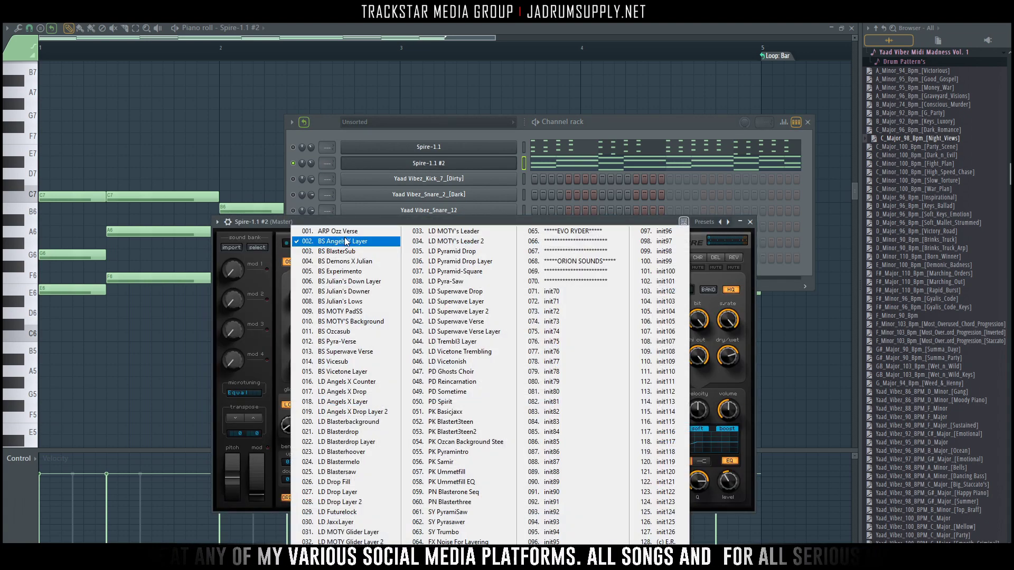
click(339, 240)
drag(352, 224, 329, 231)
key(space)
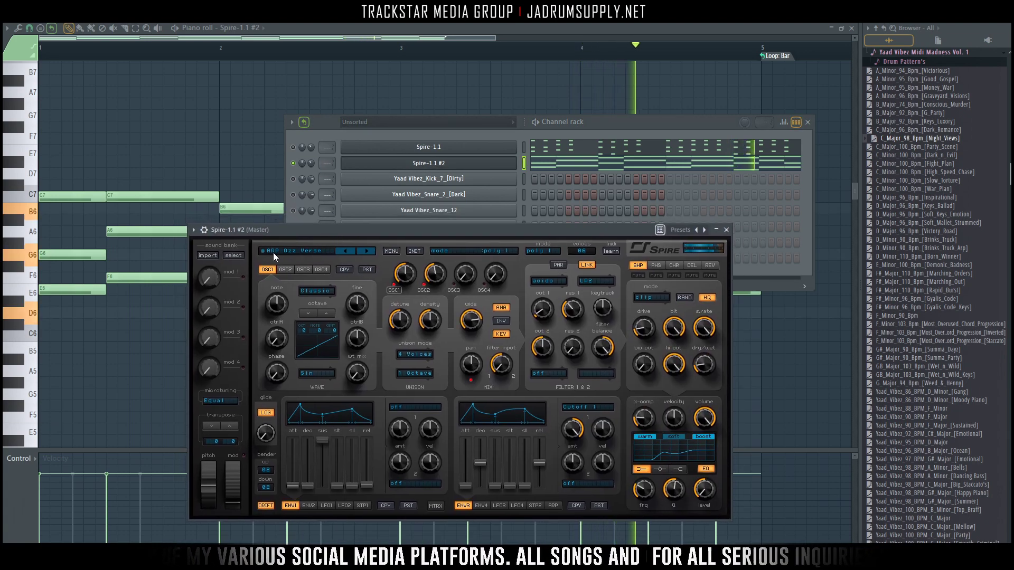
click(313, 159)
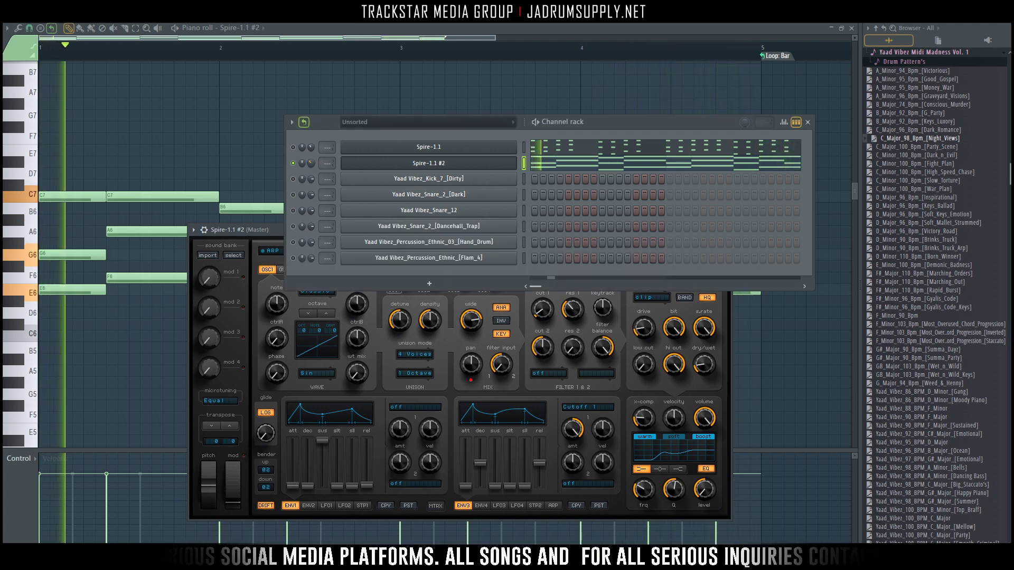
click(295, 164)
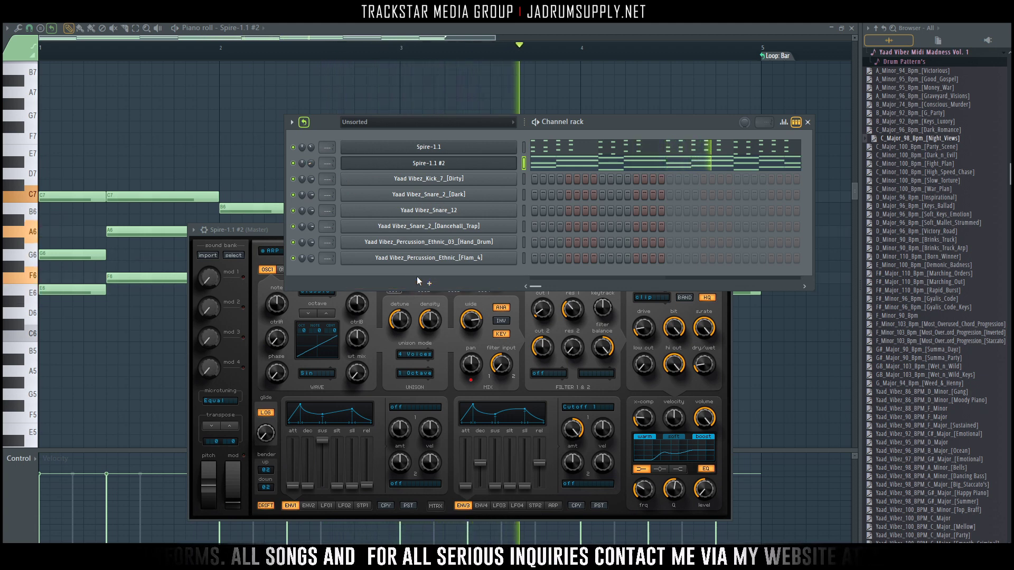
Step: Add a Nexus channel and load the BA Basic Sine preset from its Bass category
click(429, 284)
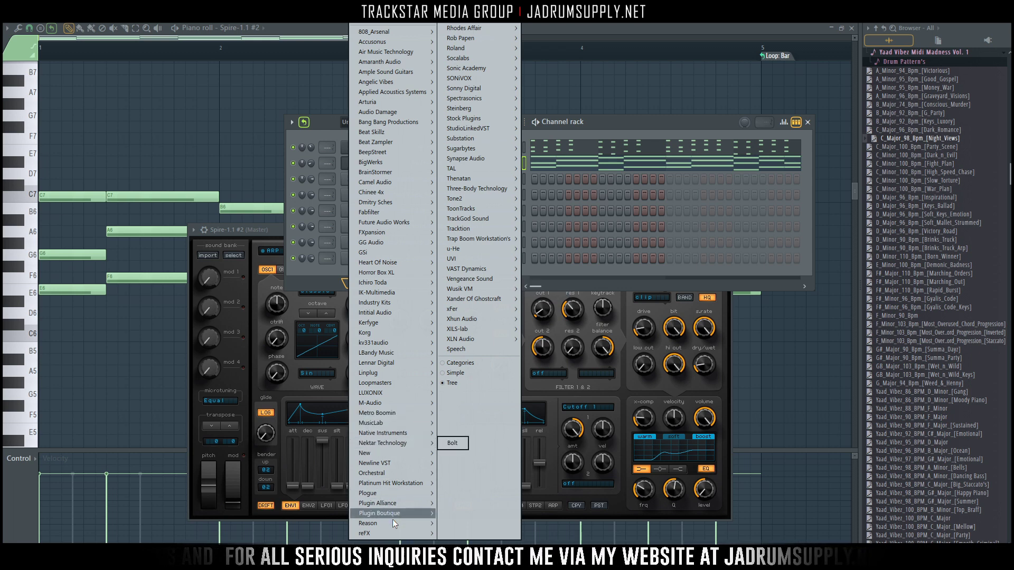
mouse_move(391, 534)
click(454, 523)
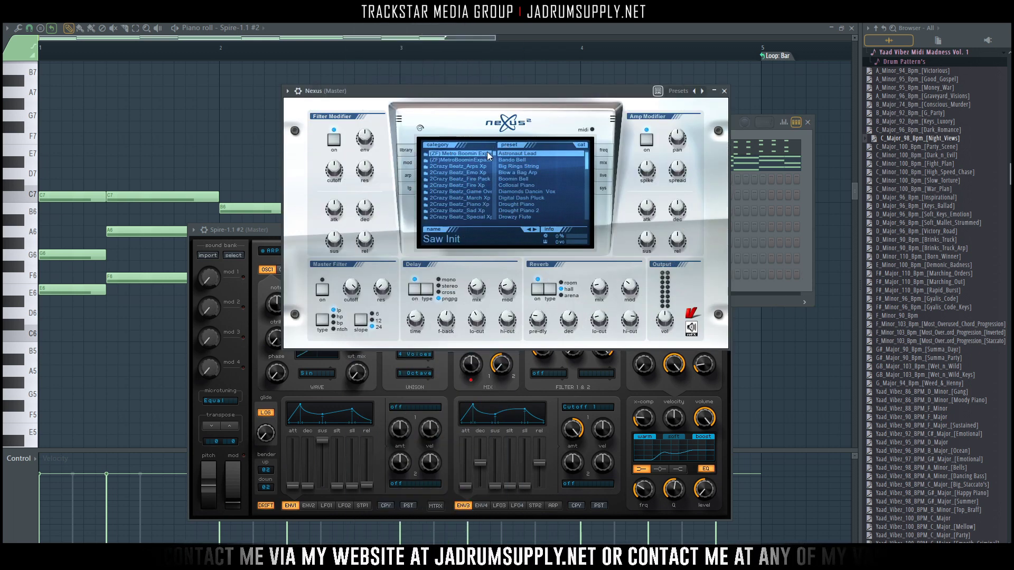
scroll(465, 169, down, 3)
click(448, 179)
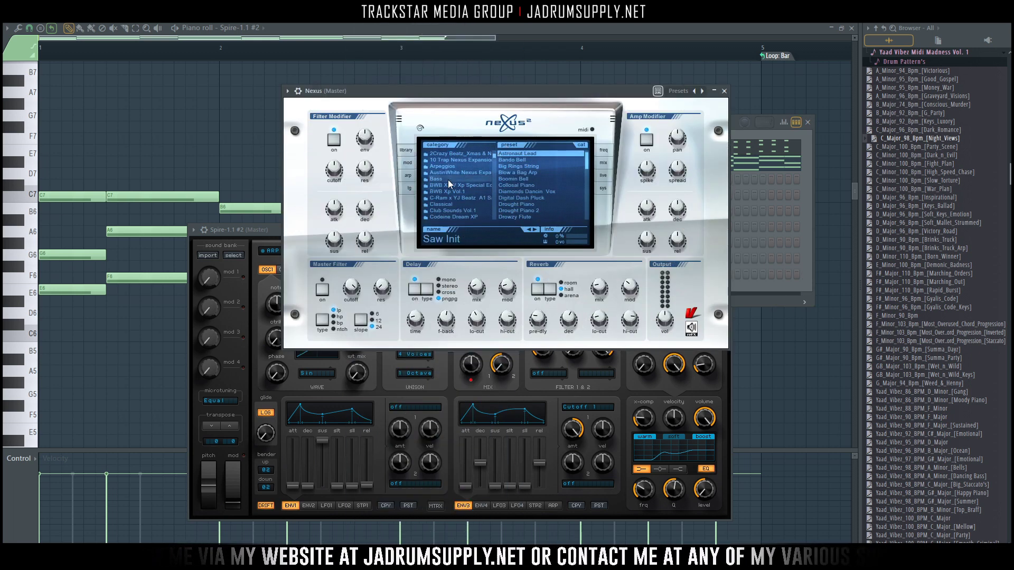
click(532, 193)
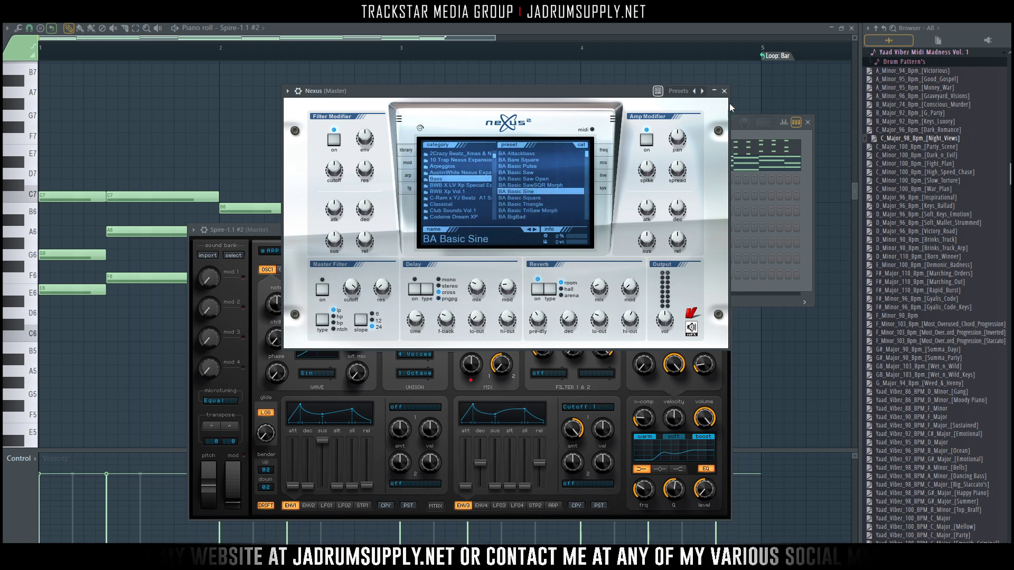
click(724, 91)
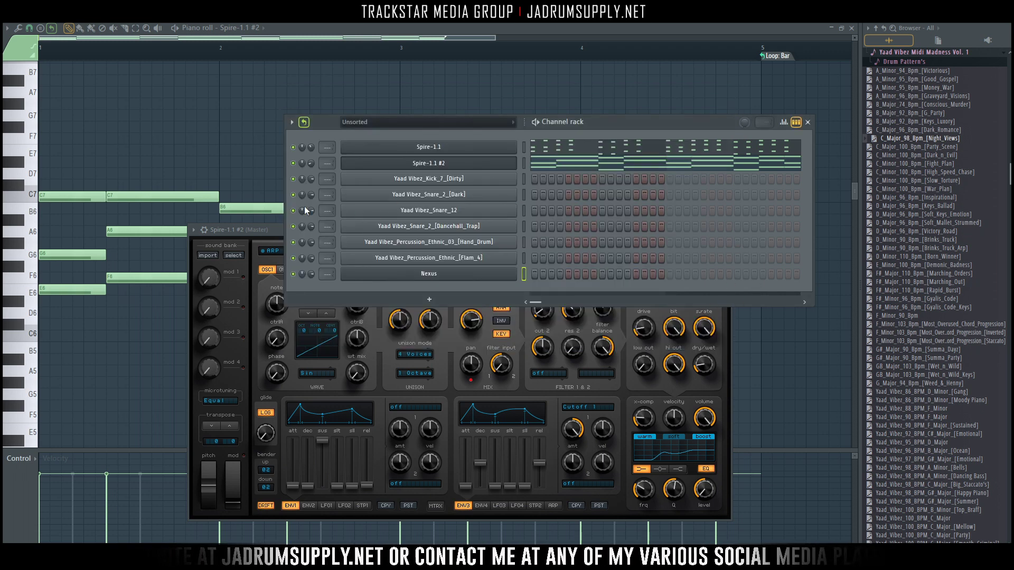
Step: Close the Spire window and move the Nexus channel up to directly below Spire-1.1 #2
click(728, 321)
drag(670, 239, 576, 243)
click(637, 233)
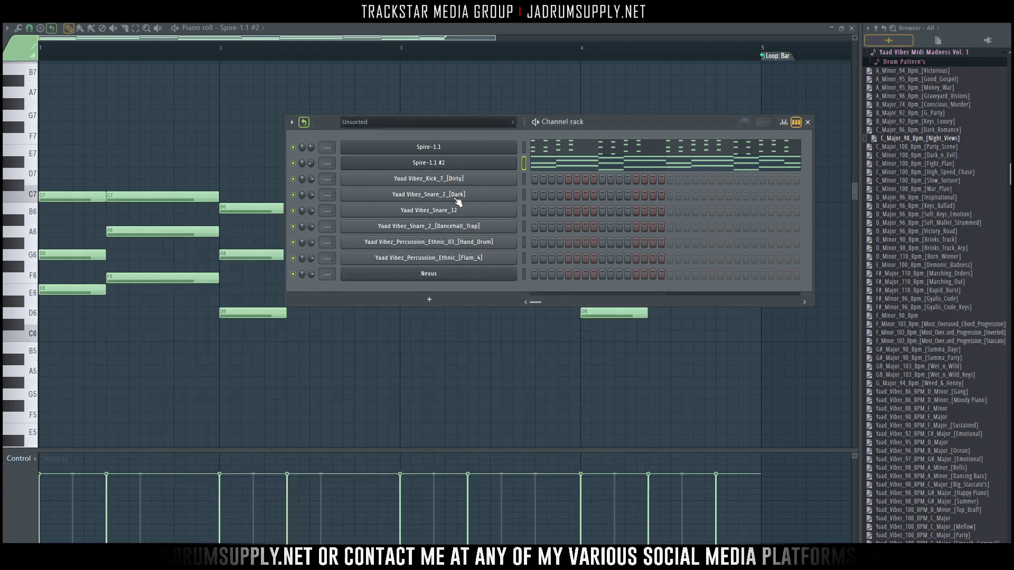
click(429, 273)
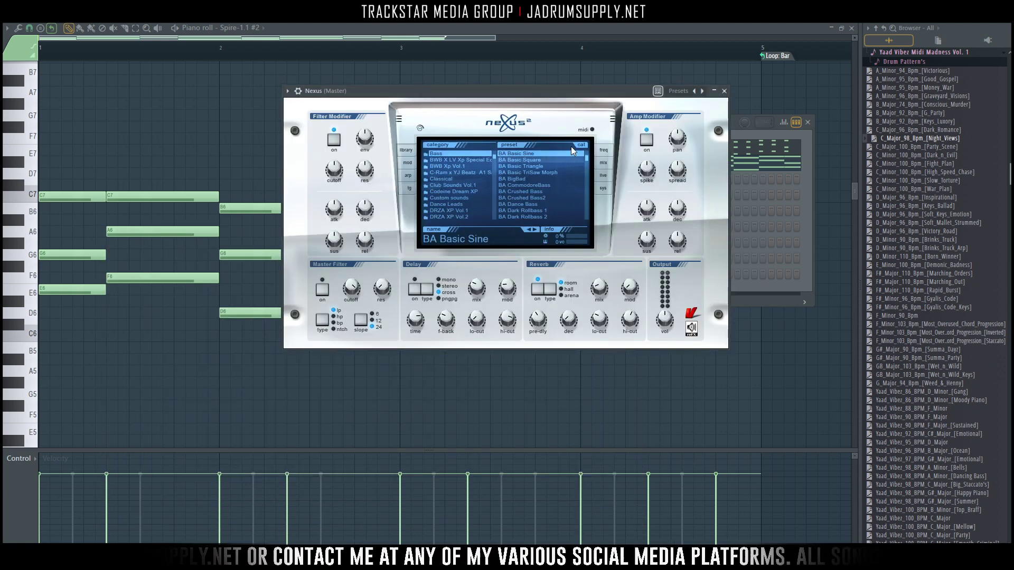
click(725, 99)
key(alt+Up)
key(alt+Up)
key(alt+Up)
key(alt+Up)
key(alt+Up)
key(alt+Up)
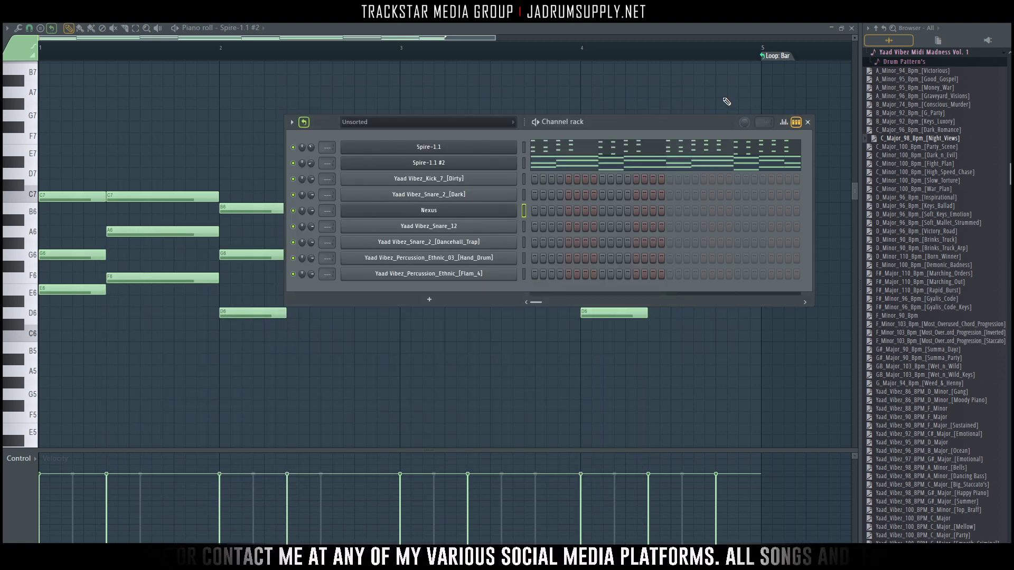
Step: In the Nexus Piano roll, draw notes E6, F6, D6, E6, E6, F6, D6, E6 at the starts of the lowest ghost notes
right_click(367, 176)
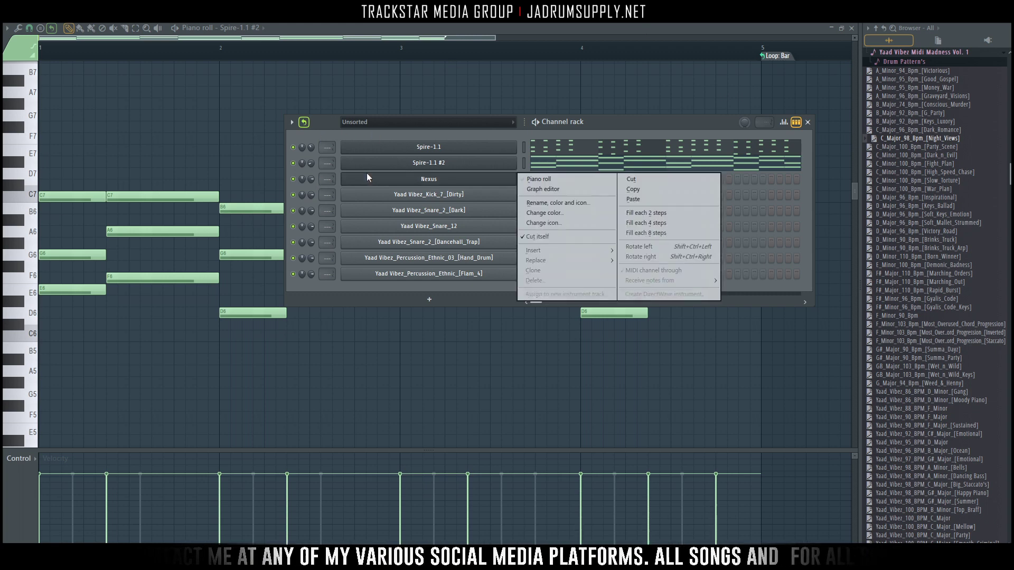
click(524, 180)
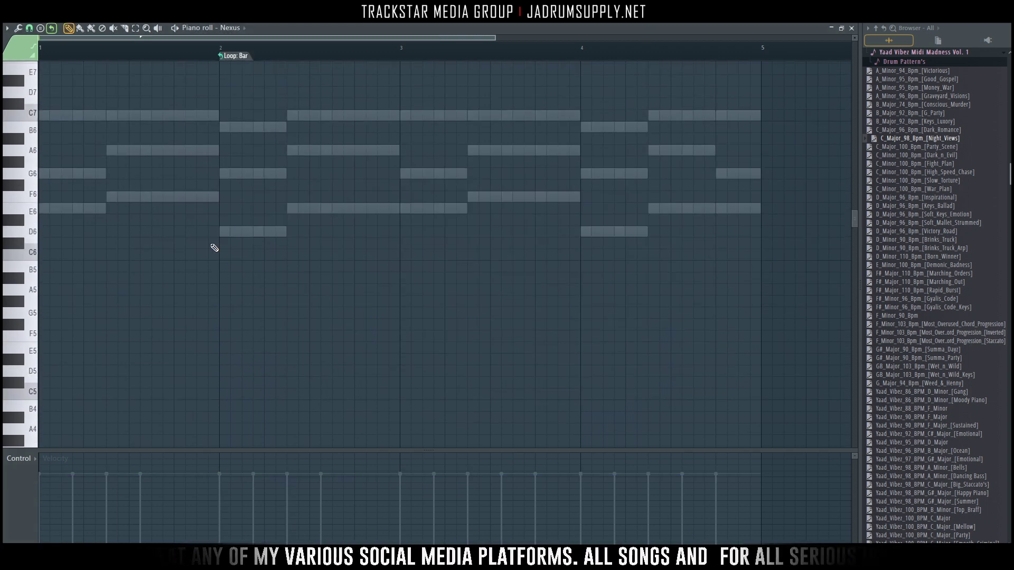
click(105, 198)
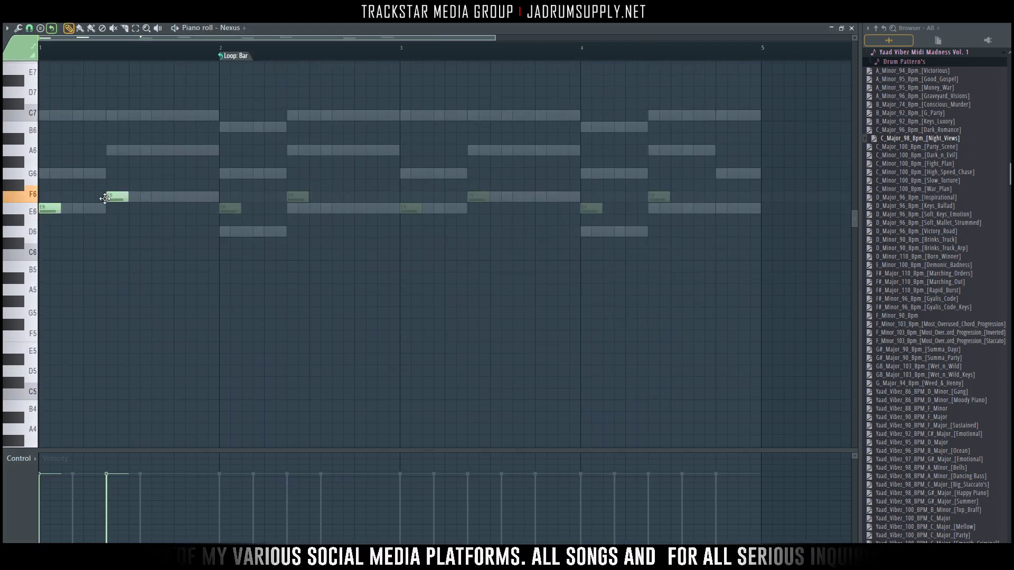
click(219, 232)
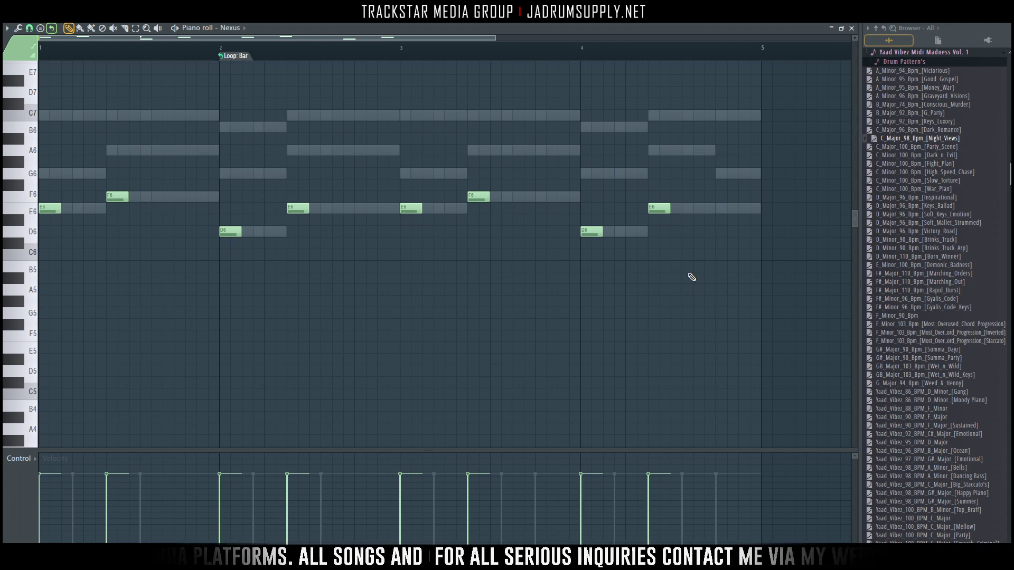
Step: Articulate the Nexus notes as legato, extend the last E6 to its chord change, and add a closing G6 ending at bar 5
key(ctrl+l)
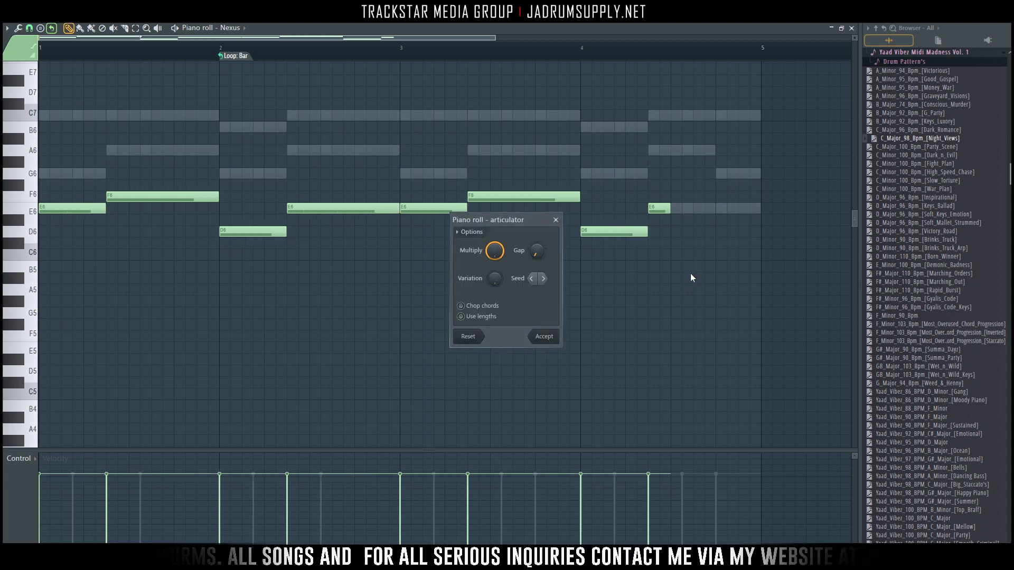
key(Return)
click(653, 210)
click(722, 177)
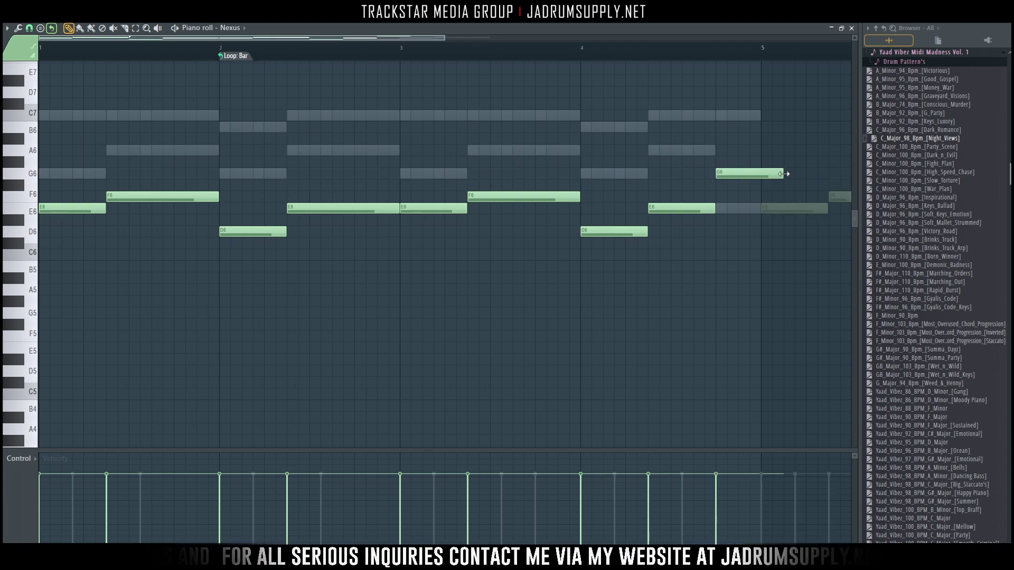
drag(768, 177, 756, 173)
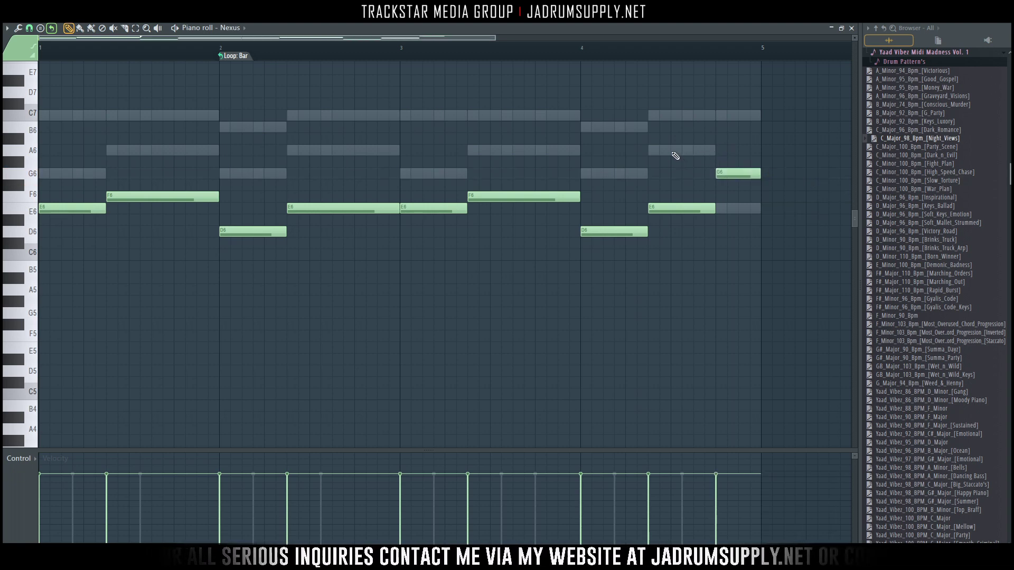
Step: Select all the Nexus notes, adjust the snap setting and trim their ends slightly to leave small gaps between them
scroll(675, 156, up, 3)
key(ctrl+a)
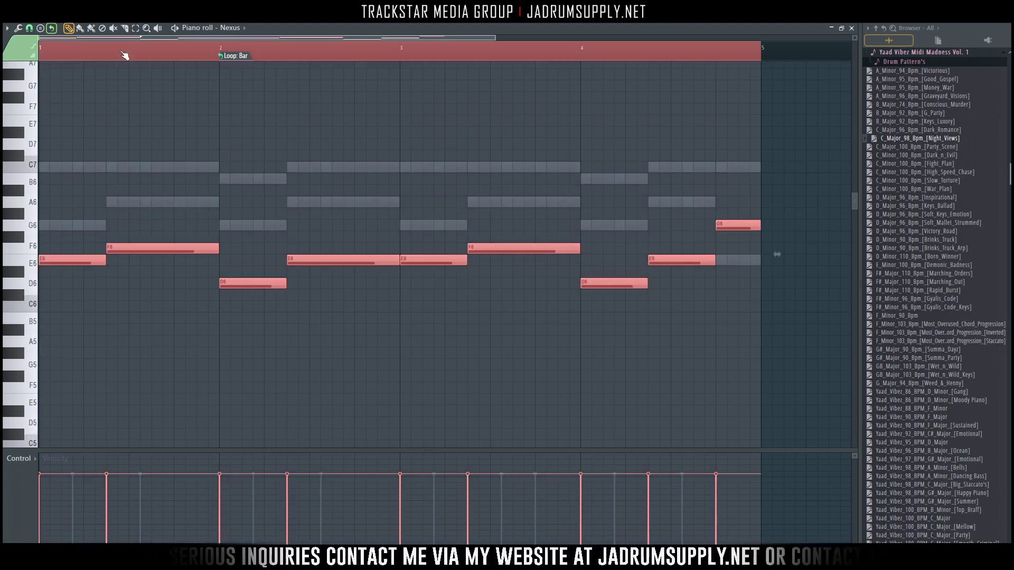
click(29, 27)
click(43, 79)
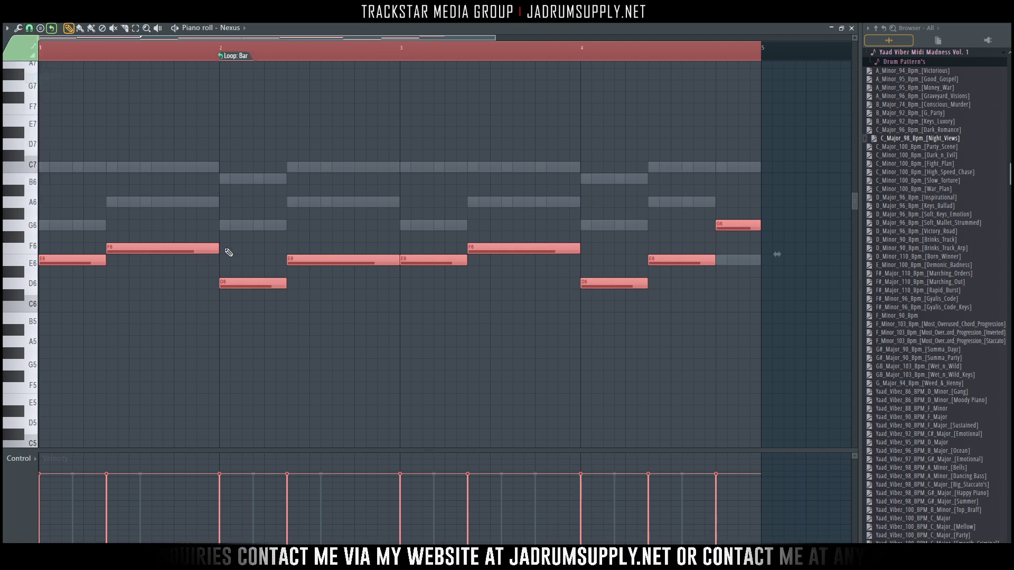
click(29, 27)
click(42, 63)
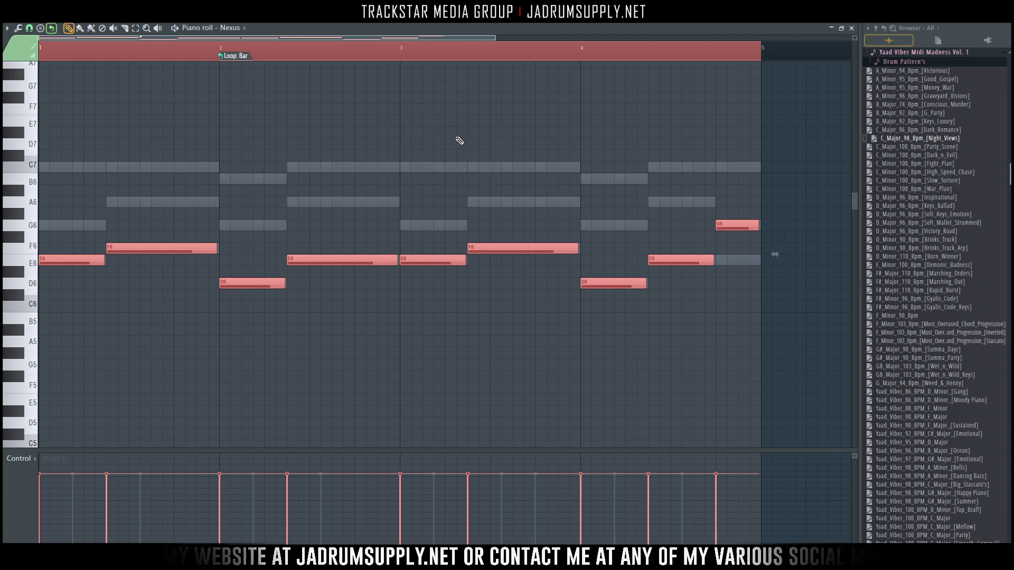
Step: Transpose the selected Nexus notes down three octaves so the line starts on E3, and deselect them
key(ctrl+Down)
key(ctrl+Down)
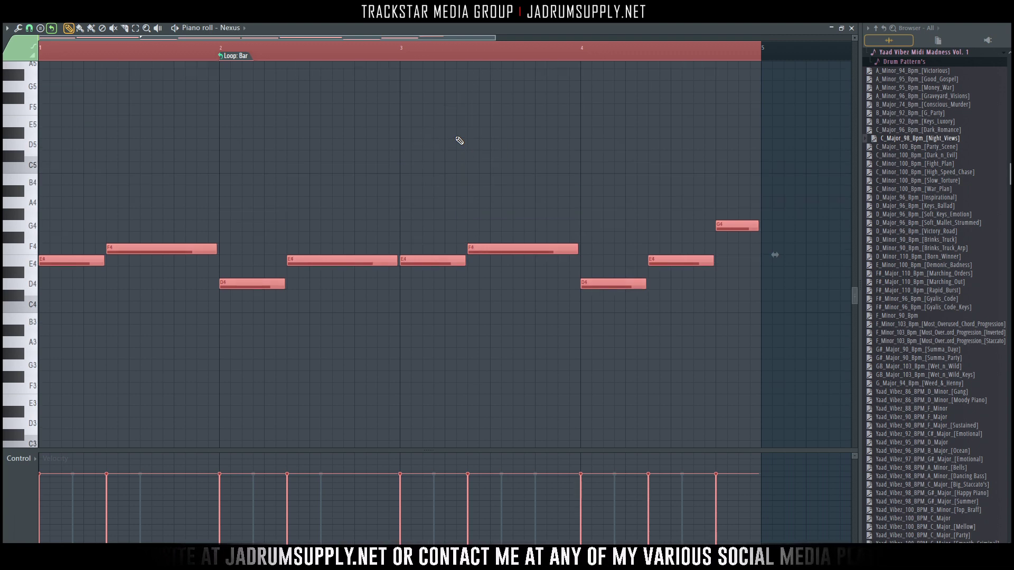
scroll(459, 140, up, 4)
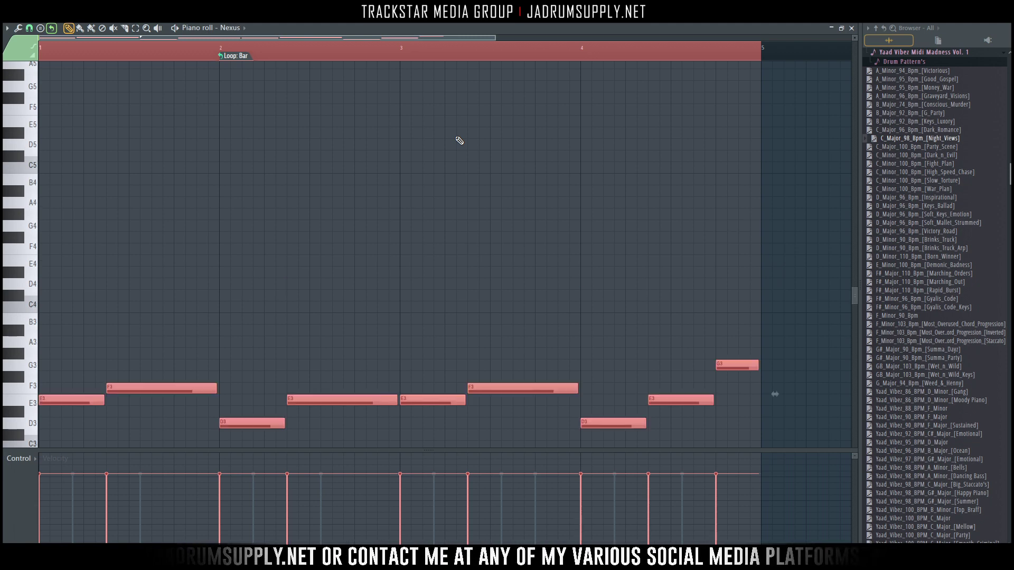
scroll(350, 55, down, 4)
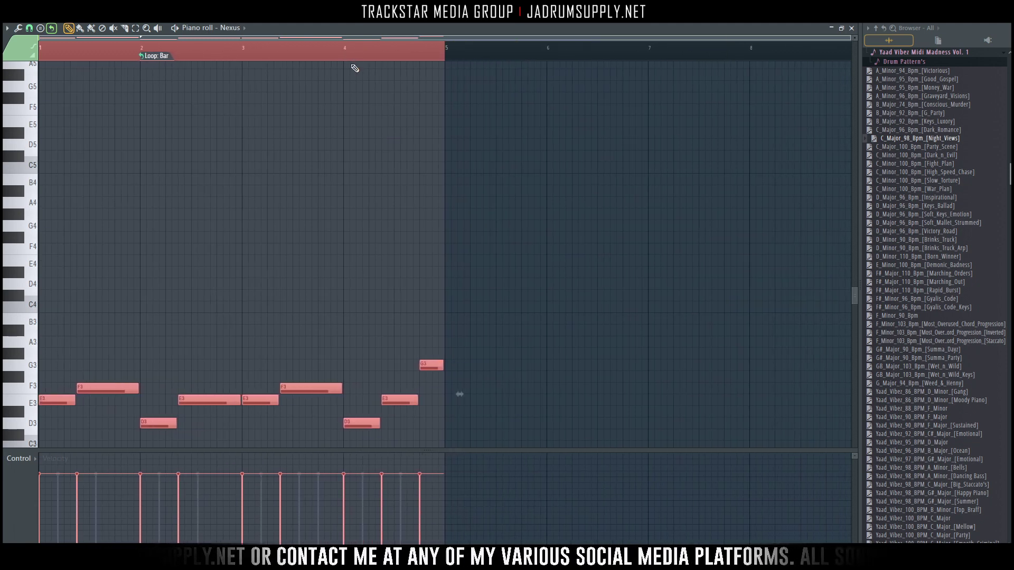
key(ctrl+d)
scroll(338, 106, down, 9)
scroll(159, 158, up, 2)
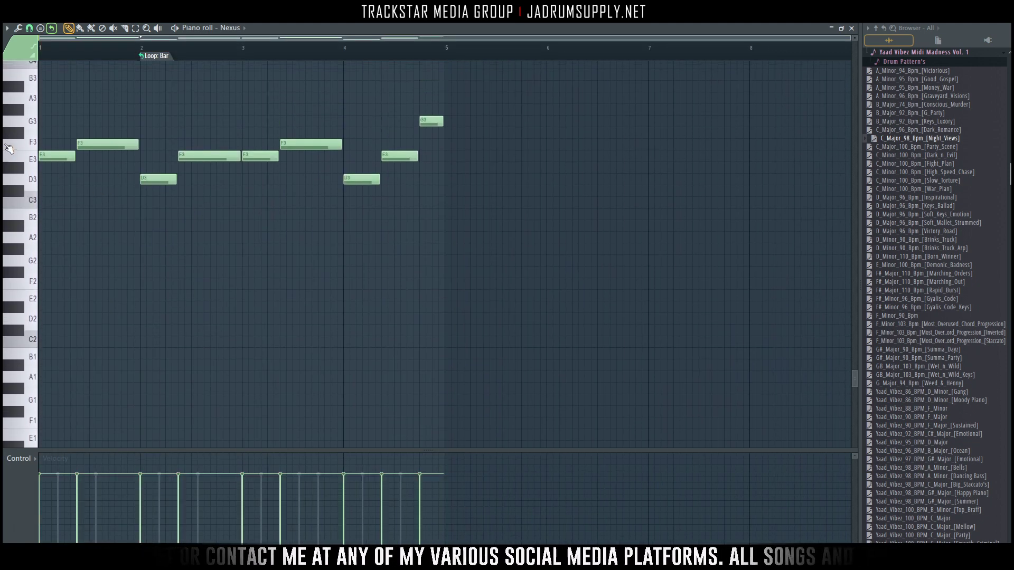
scroll(85, 169, up, 2)
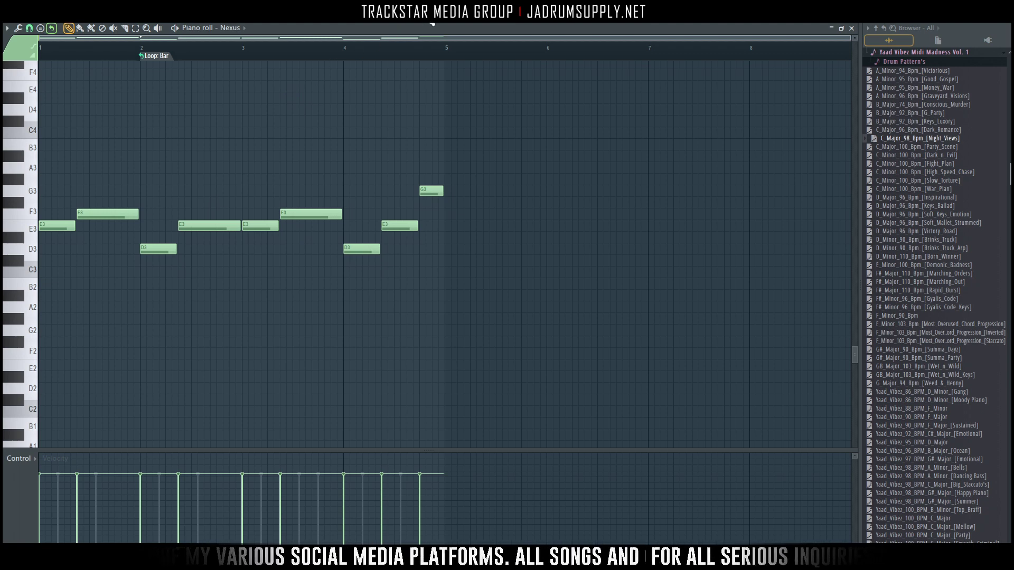
Step: Play the Nexus bass line soloed from the Channel rack, and play it together with all the other channels
key(F6)
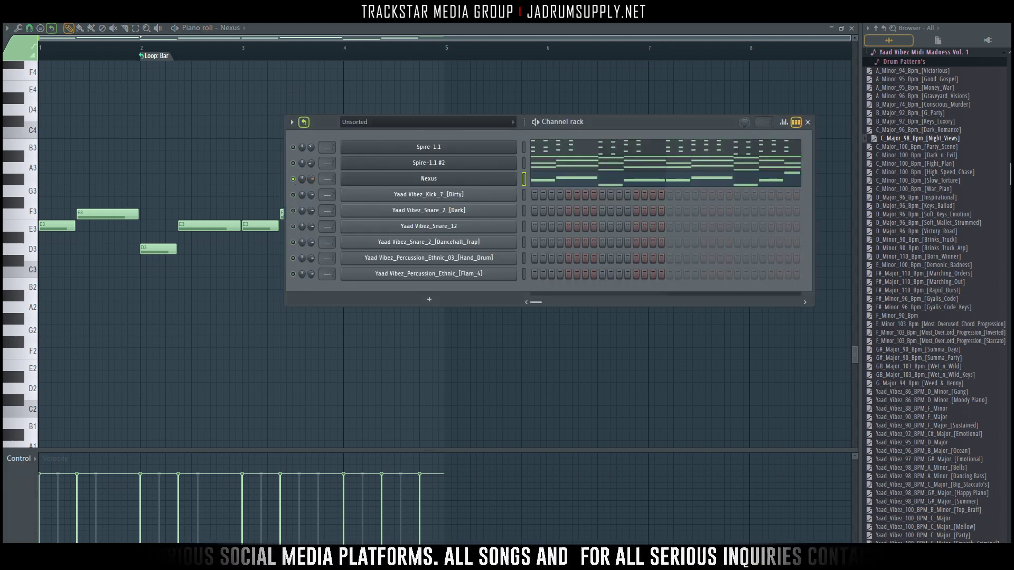
key(space)
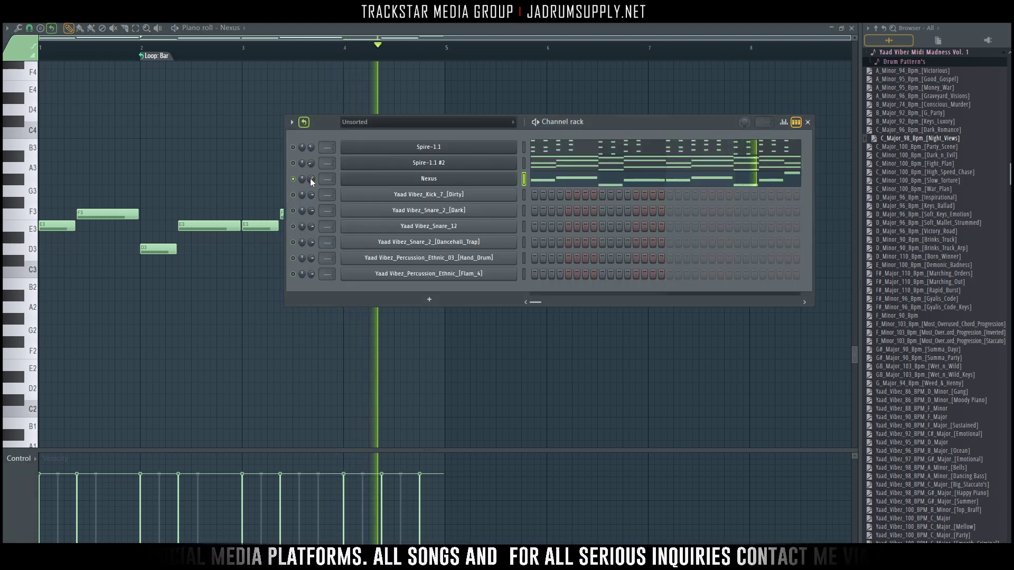
key(space)
key(space)
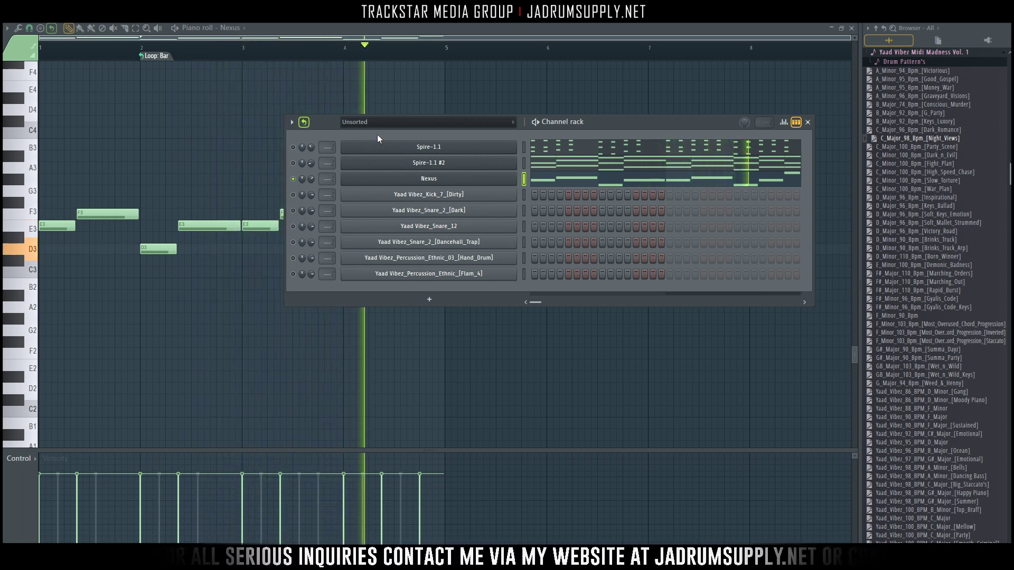
key(space)
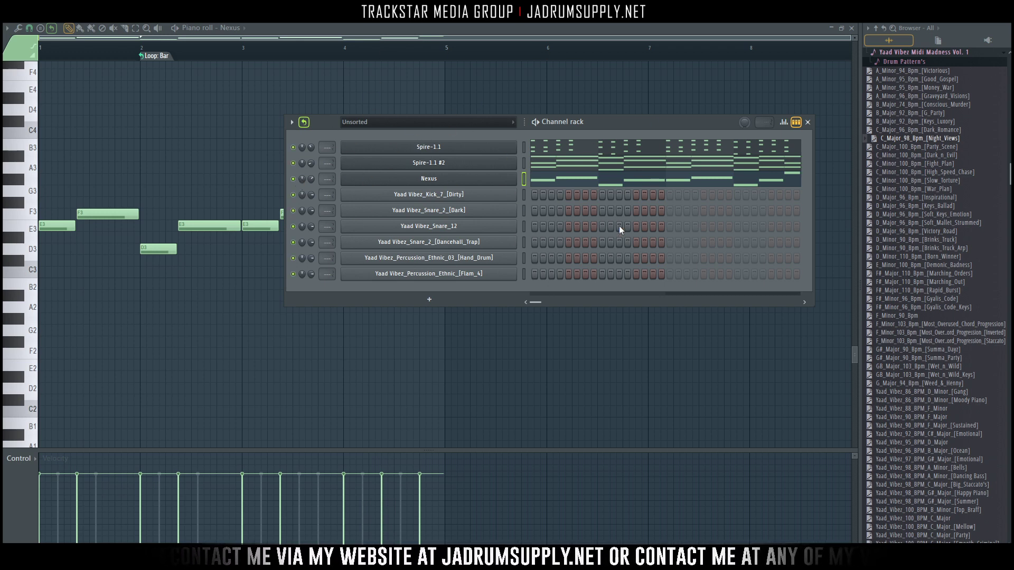
key(space)
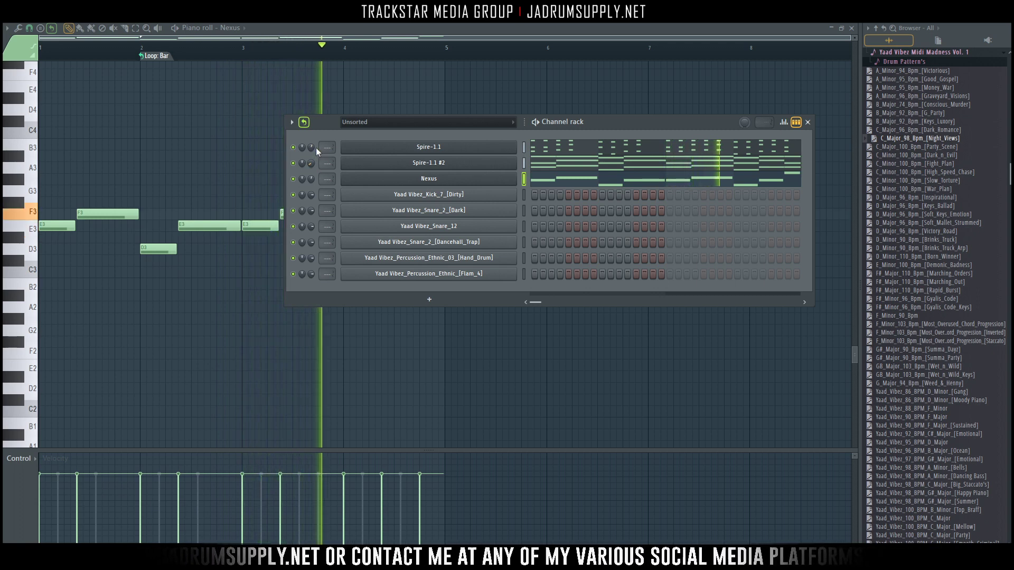
key(space)
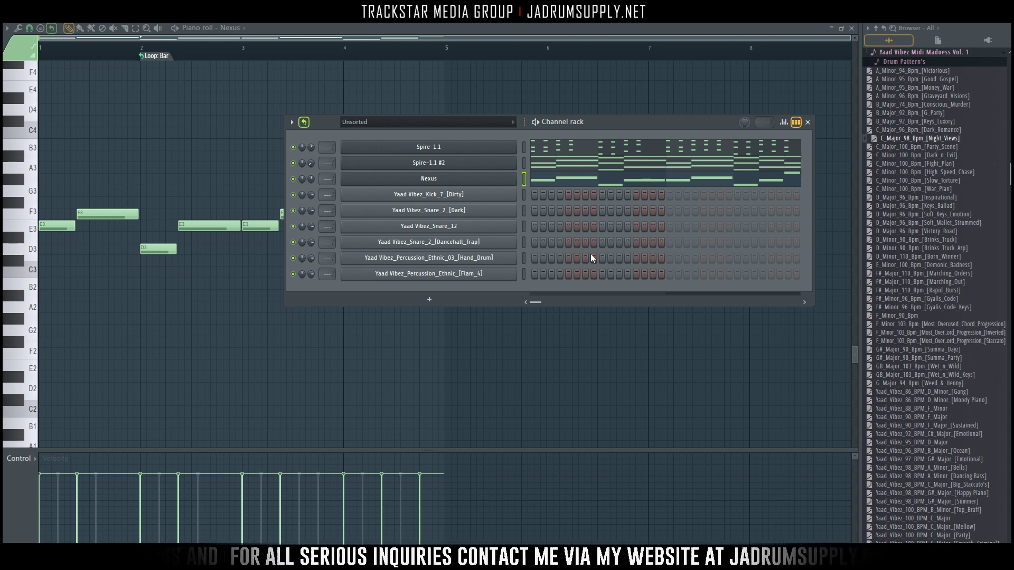
Step: Place hits on steps 1 and 4 of the Yaad Vibez_Kick_7_[Dirty] channel
click(535, 194)
click(559, 195)
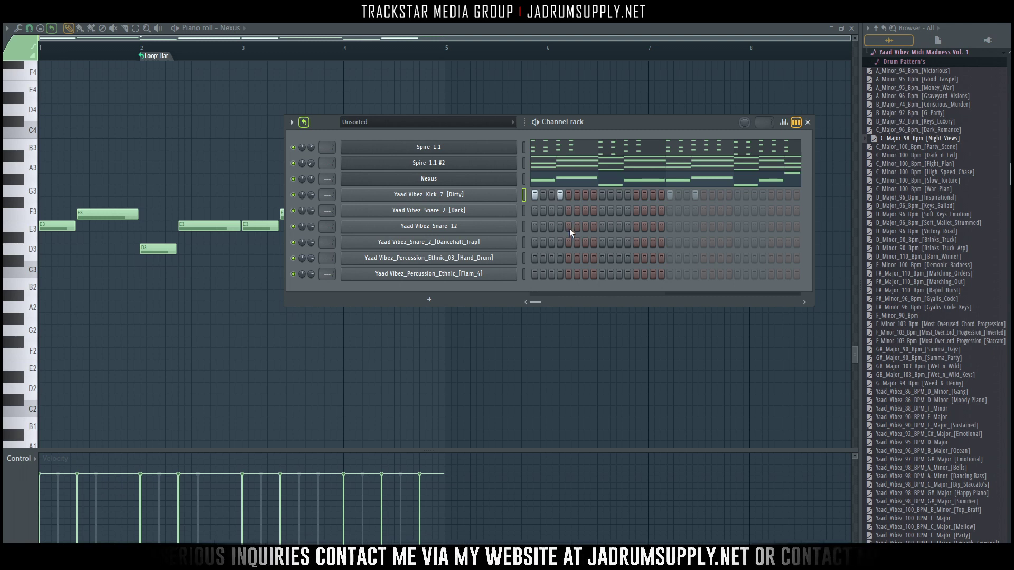
Step: Place hits on steps 7 and 13 of the Yaad Vibez_Snare_2_[Dark] channel, removing the trial hit on step 10 after listening
click(585, 210)
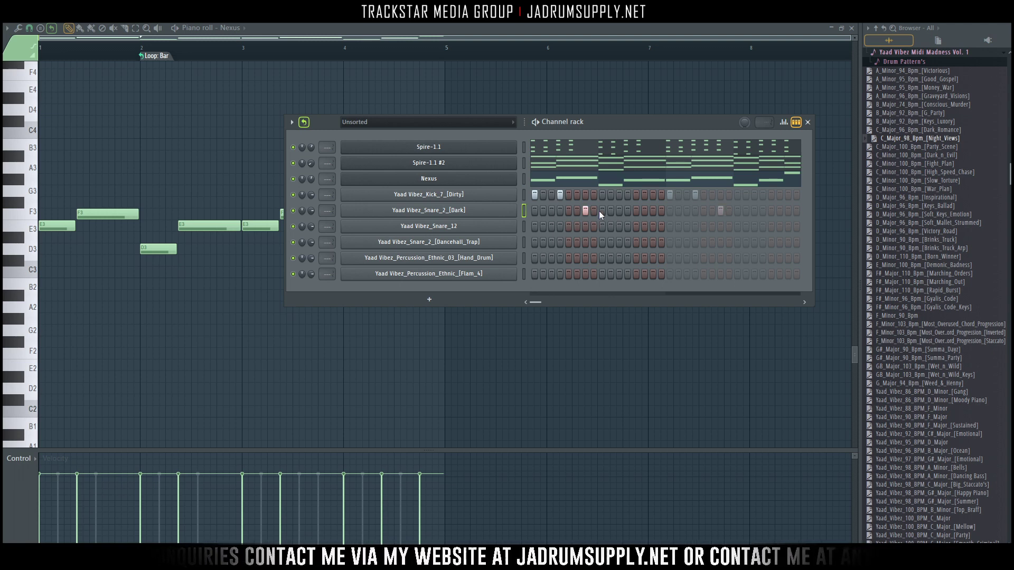
click(610, 211)
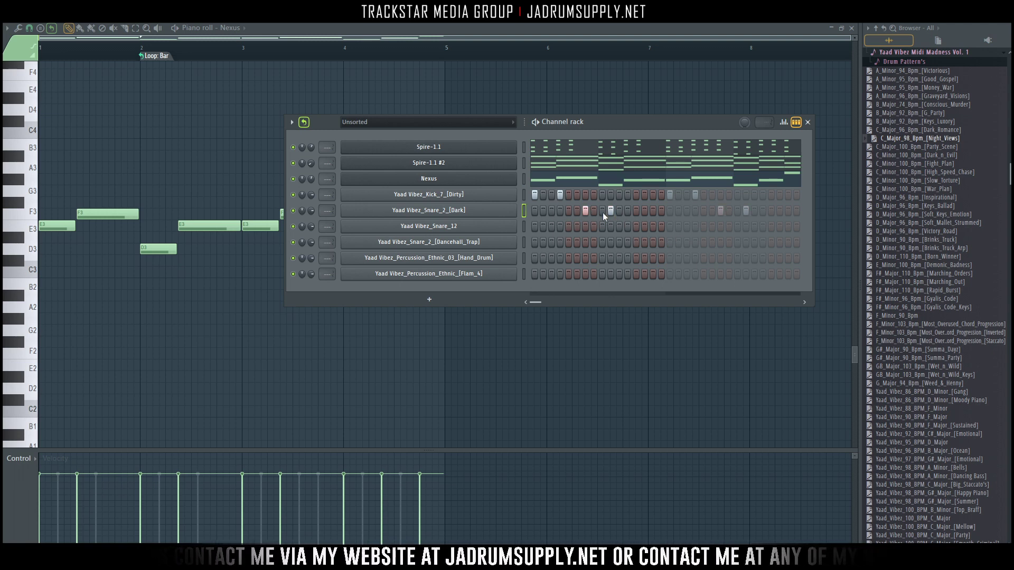
key(space)
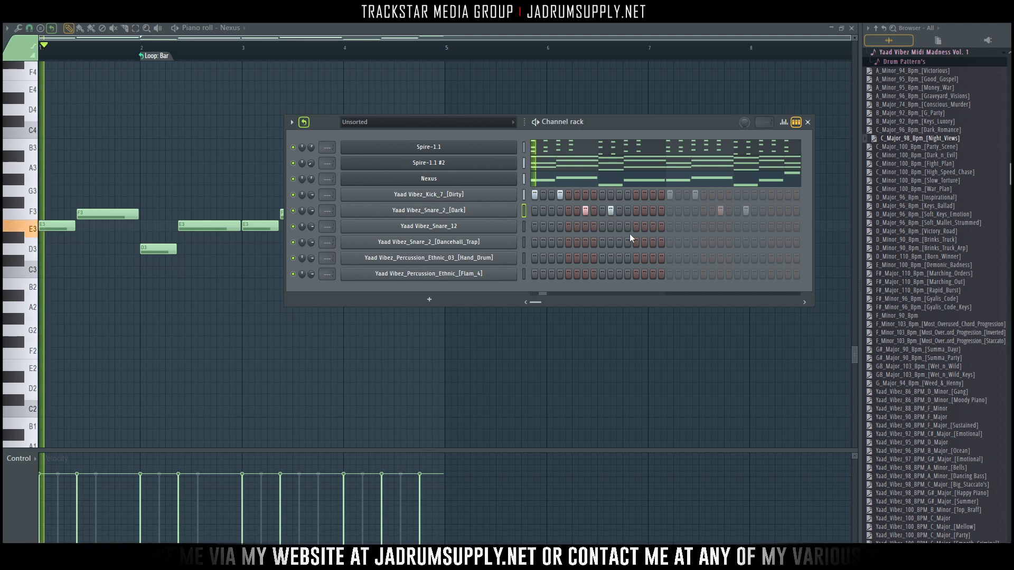
click(610, 211)
click(619, 211)
click(619, 211)
click(636, 211)
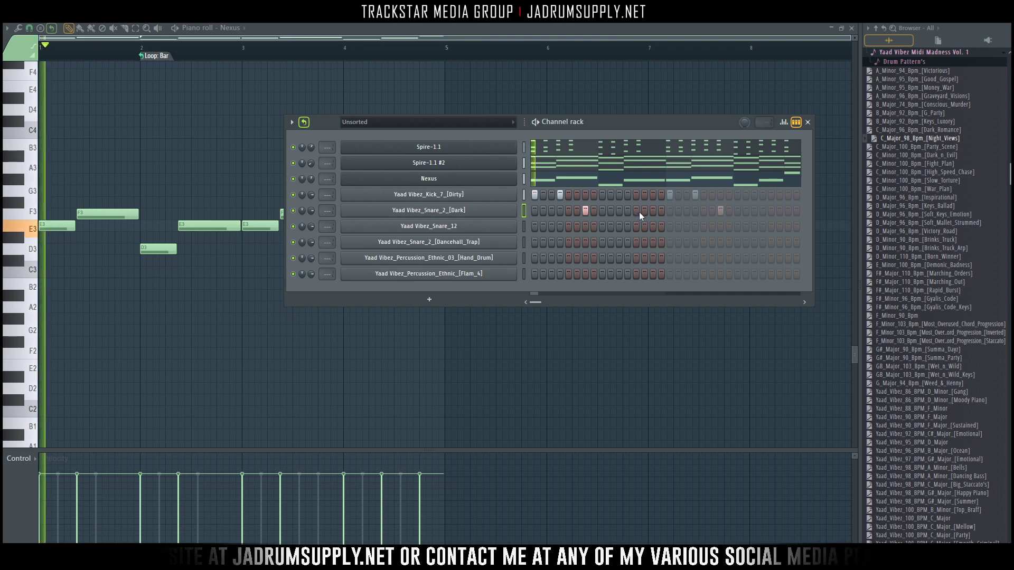
Step: Turn the repeated ghost hits into real ones: kick on steps 17 and 20, dark snare on steps 23 and 29
click(680, 196)
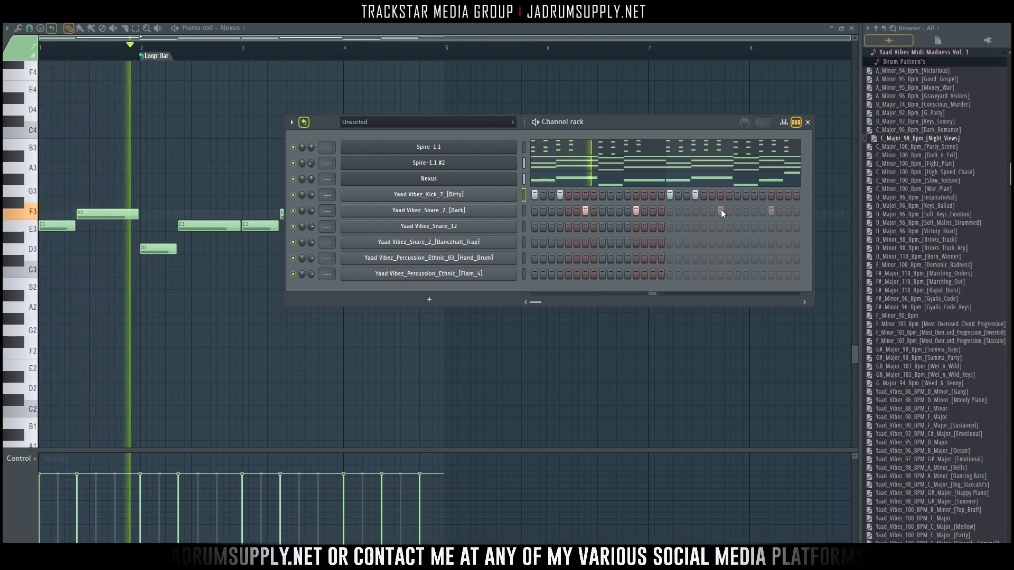
click(760, 212)
click(771, 211)
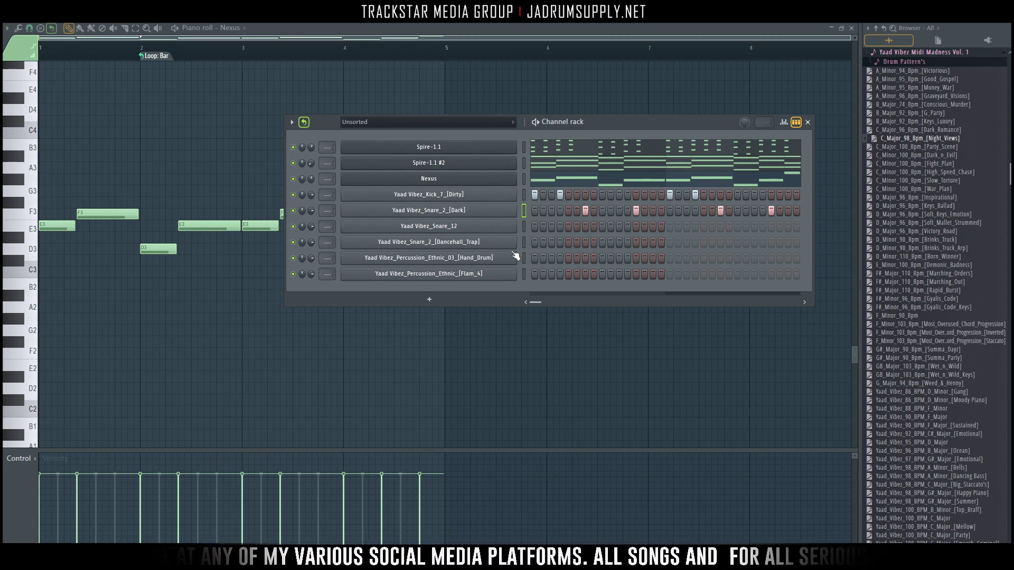
Step: Copy the Yaad Vibez_Snare_2_[Dark] step pattern onto the Yaad Vibez_Snare_12 channel and play the beat
click(525, 230)
key(ctrl+v)
key(space)
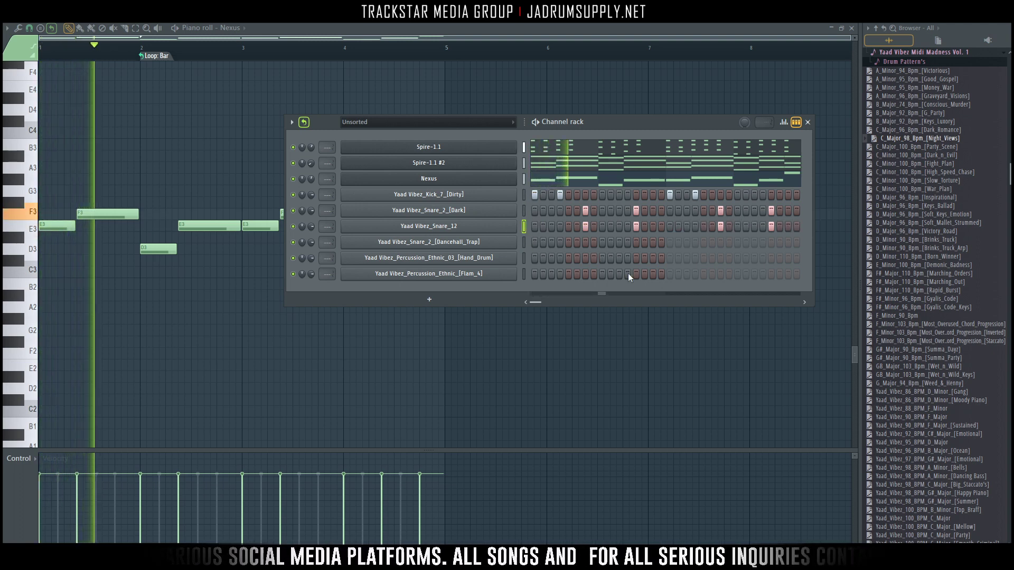
key(space)
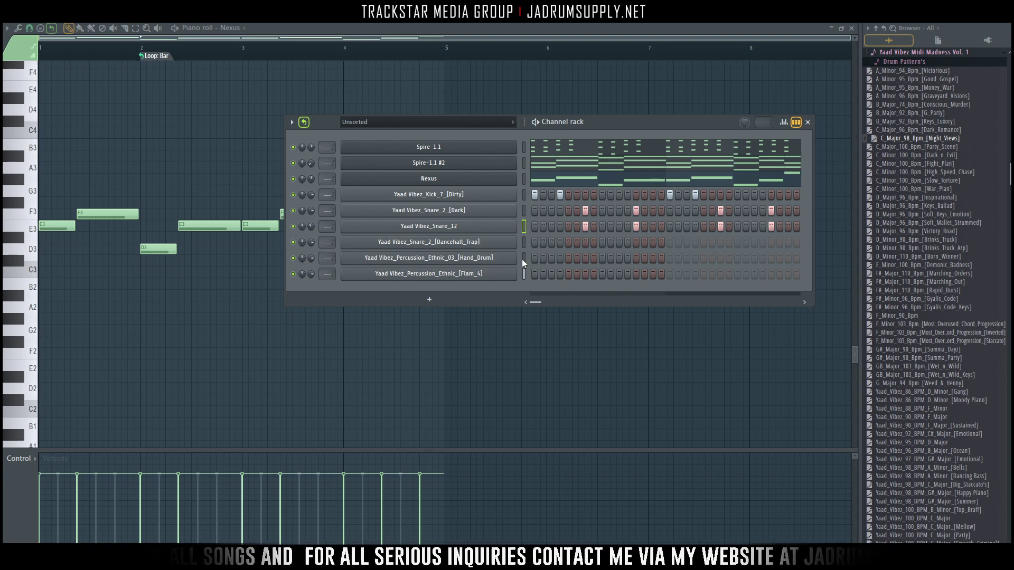
Step: Place Yaad Vibez_Percussion_Ethnic_03_[Hand_Drum] hits on steps 3, 4, 11, 12, 19, 20, 27 and 28, and play the pattern
click(551, 258)
click(560, 258)
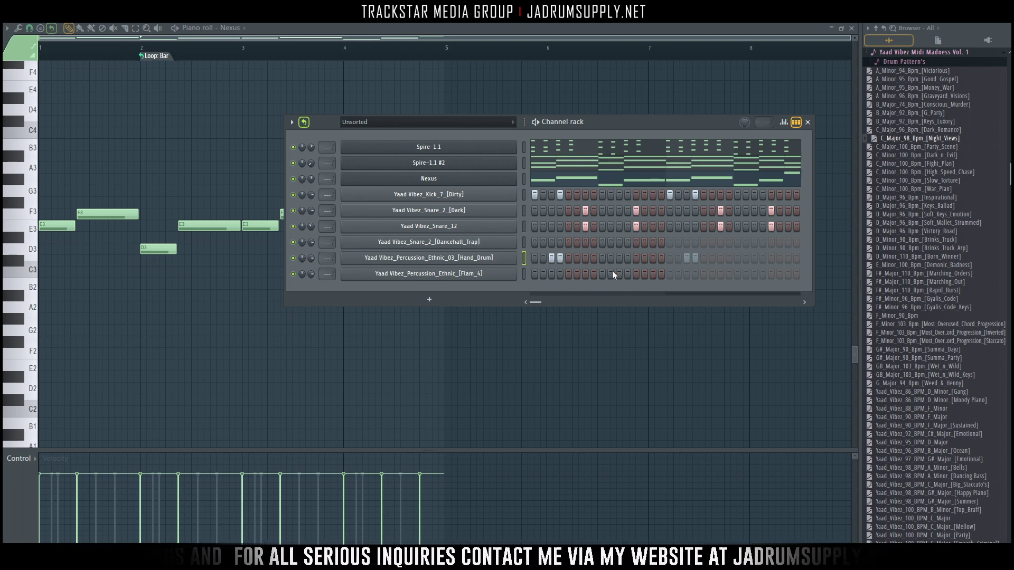
click(627, 257)
click(686, 258)
click(695, 258)
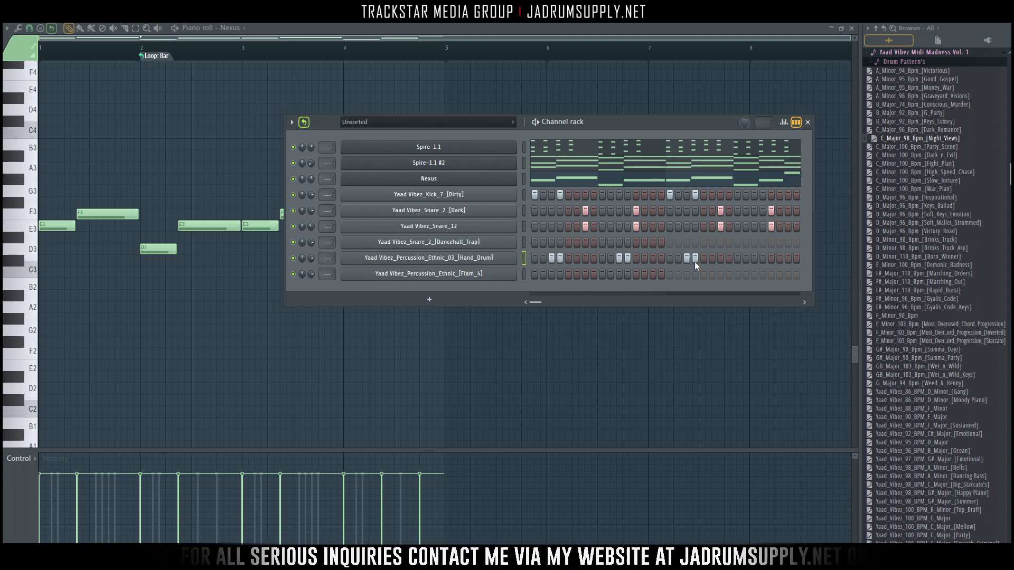
click(754, 261)
click(762, 259)
key(space)
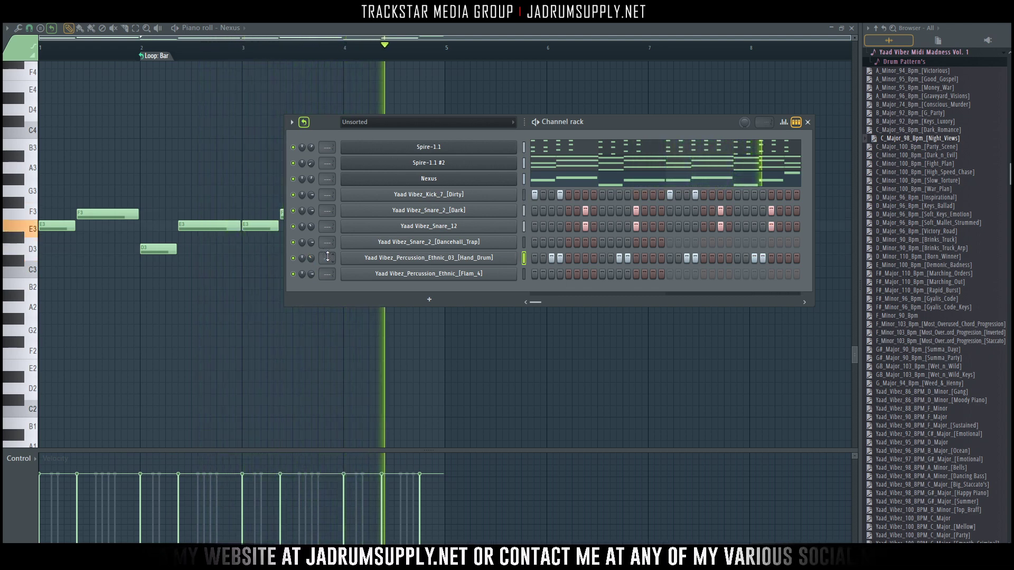
key(space)
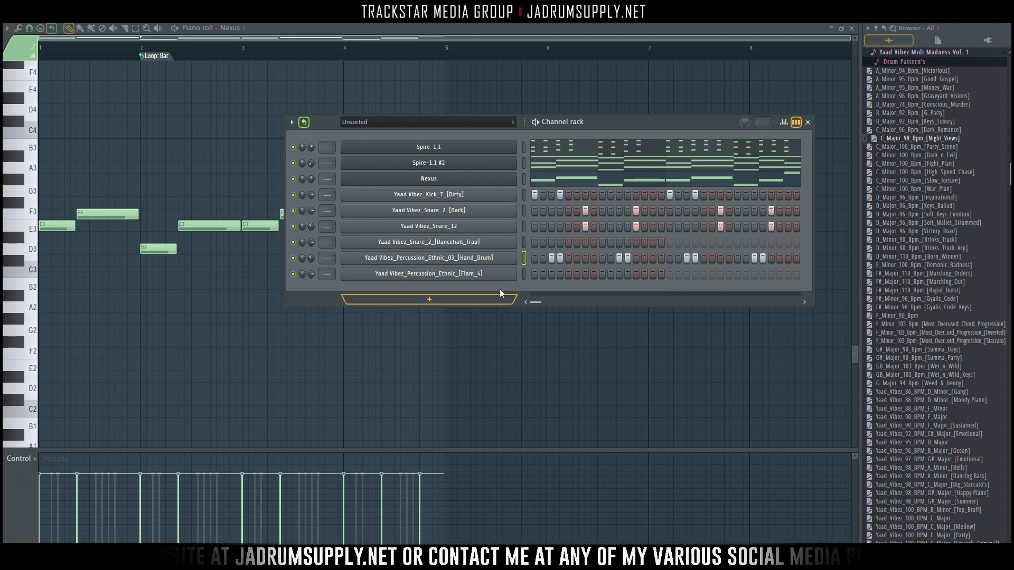
Step: Place one hit on step 30 of the Yaad Vibez_Percussion_Ethnic_[Flam_4] channel and play the pattern
click(780, 274)
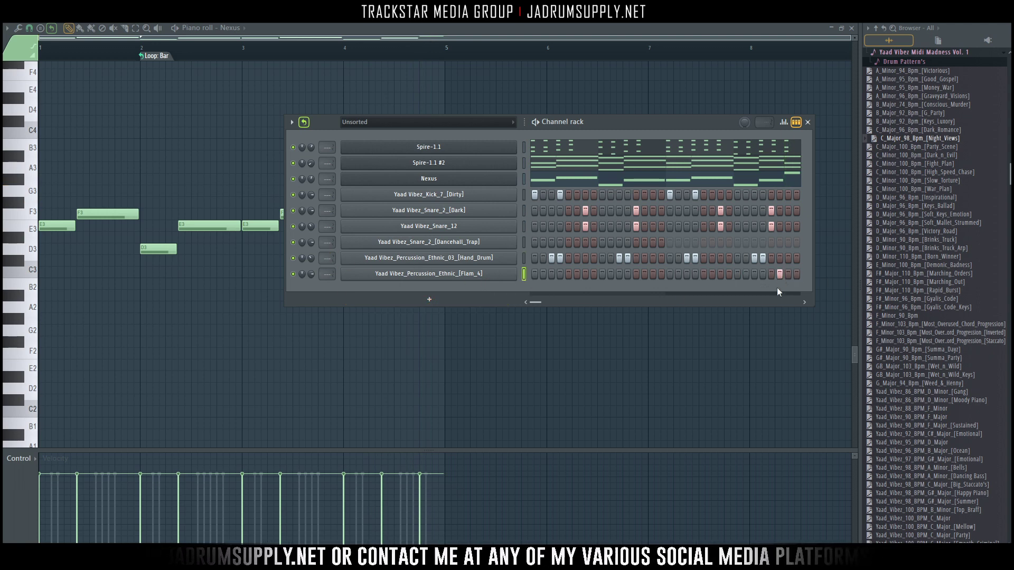
key(space)
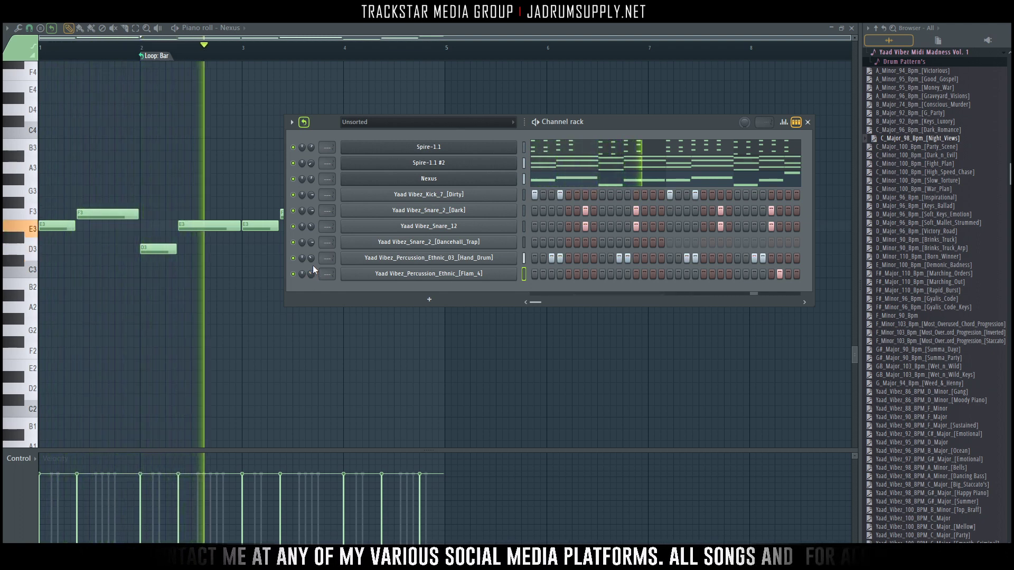
key(space)
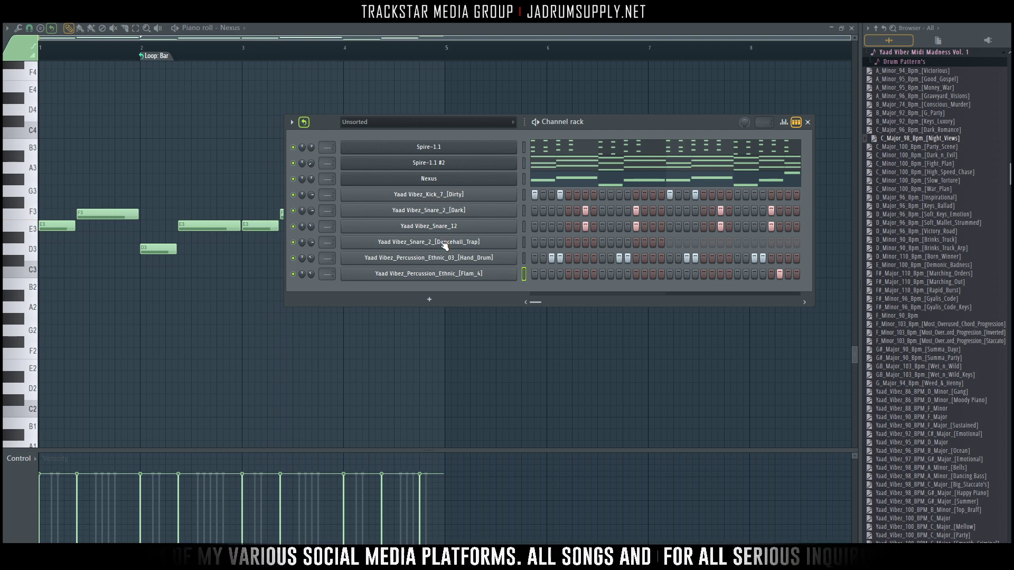
Step: Place hits on steps 11 and 15 of the Yaad Vibez_Snare_2_[Dancehall_Trap] channel, clearing the trial hit on step 3
click(551, 242)
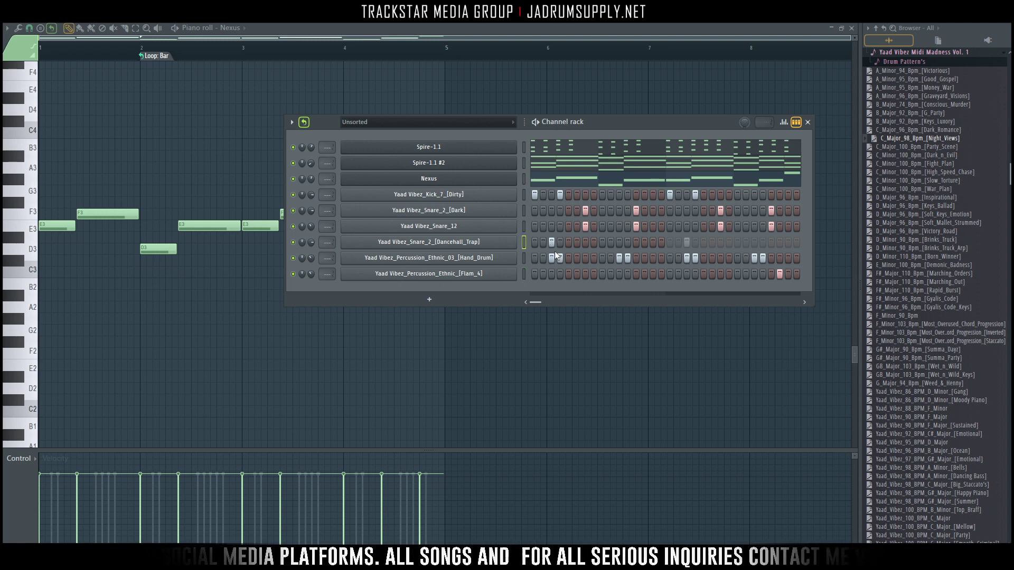
key(space)
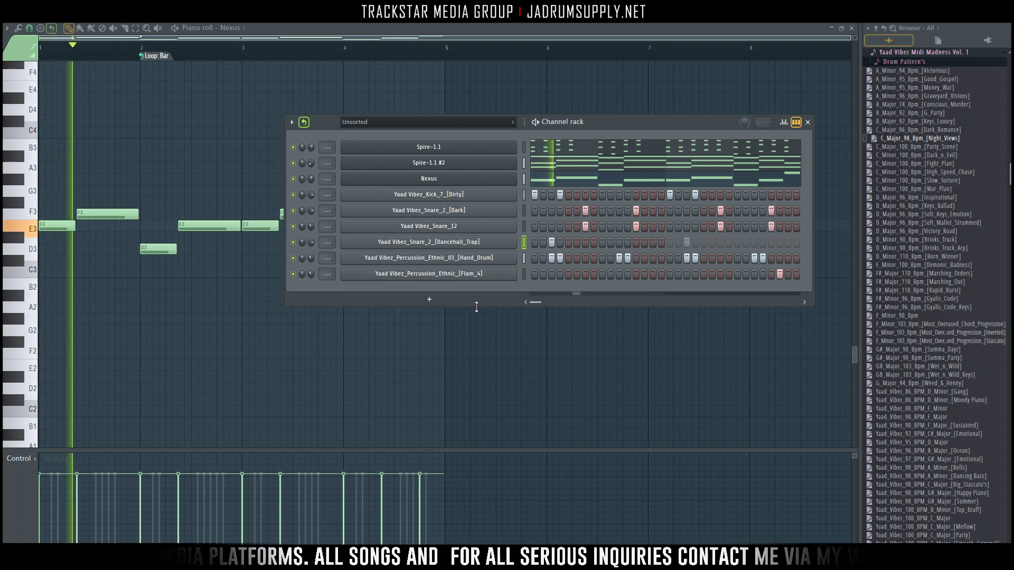
click(654, 242)
key(space)
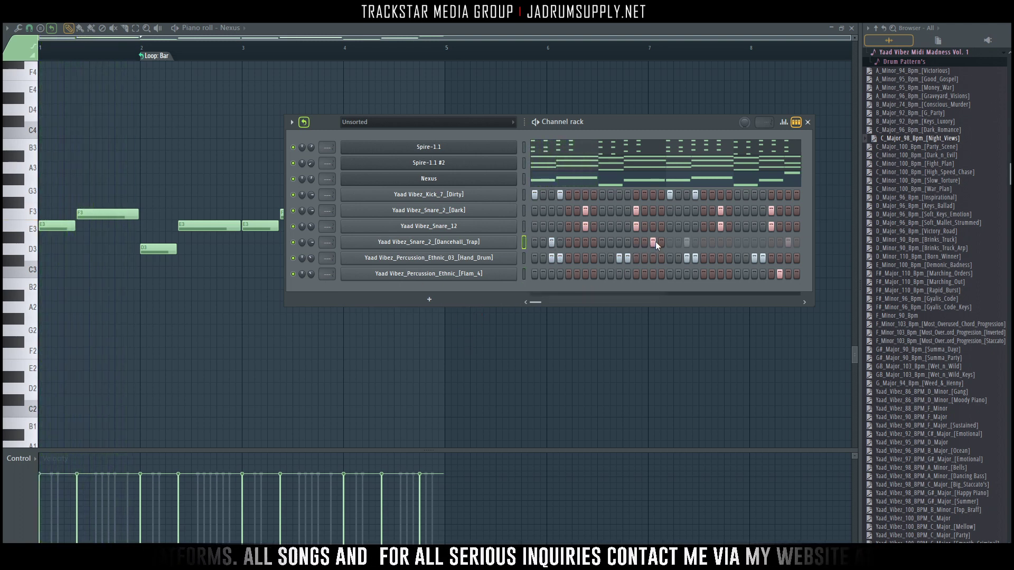
key(space)
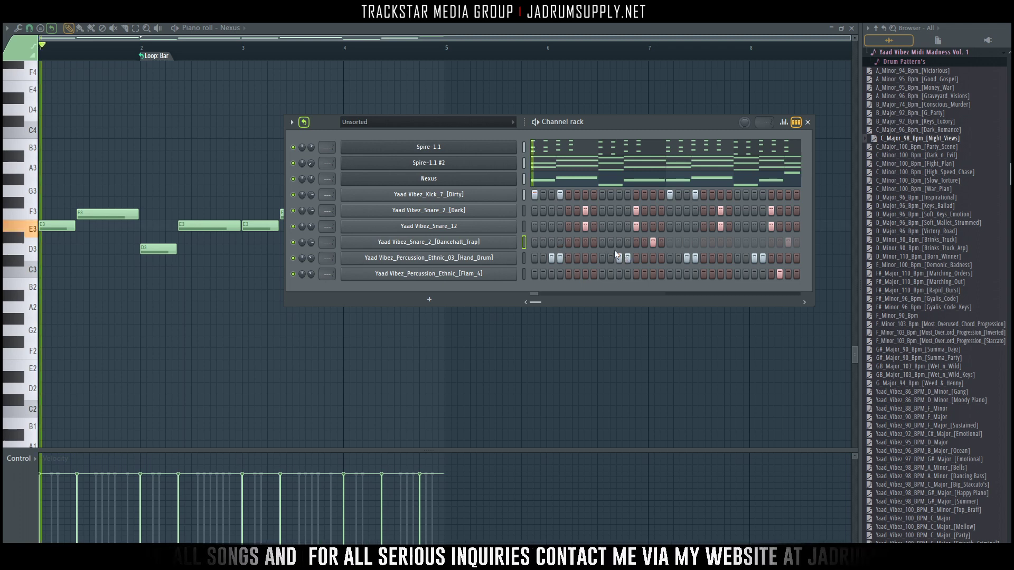
click(618, 242)
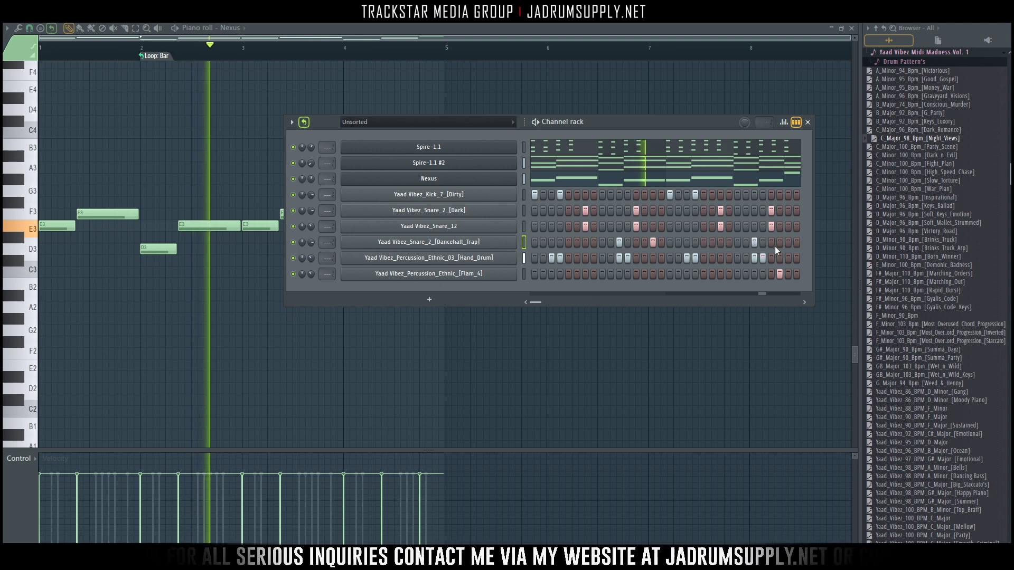
Step: Complete the second half of the Yaad Vibez_Snare_2_[Dancehall_Trap] channel with hits on steps 26, 27 and 31 during playback
click(788, 242)
key(ctrl+z)
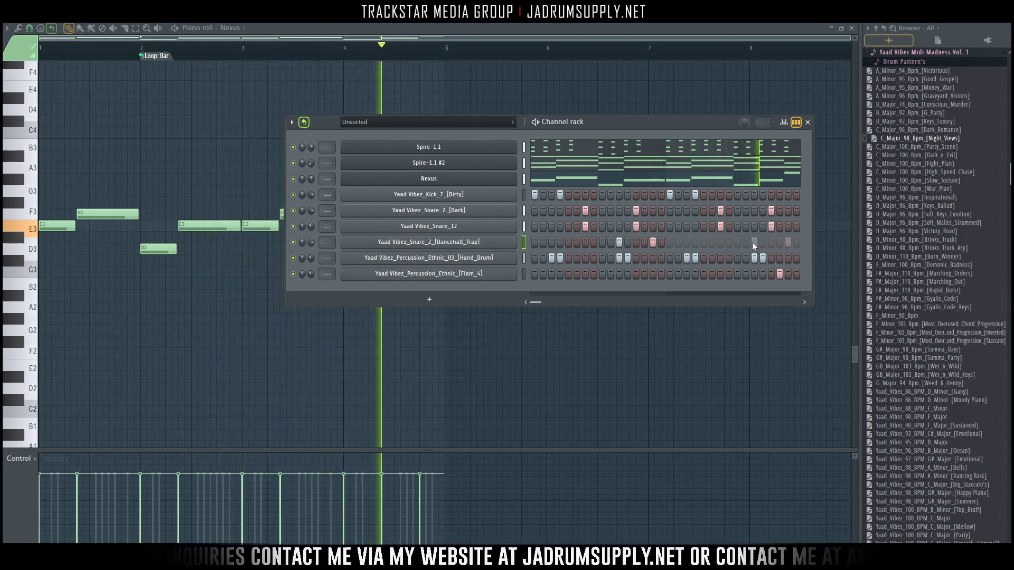
click(788, 241)
click(754, 242)
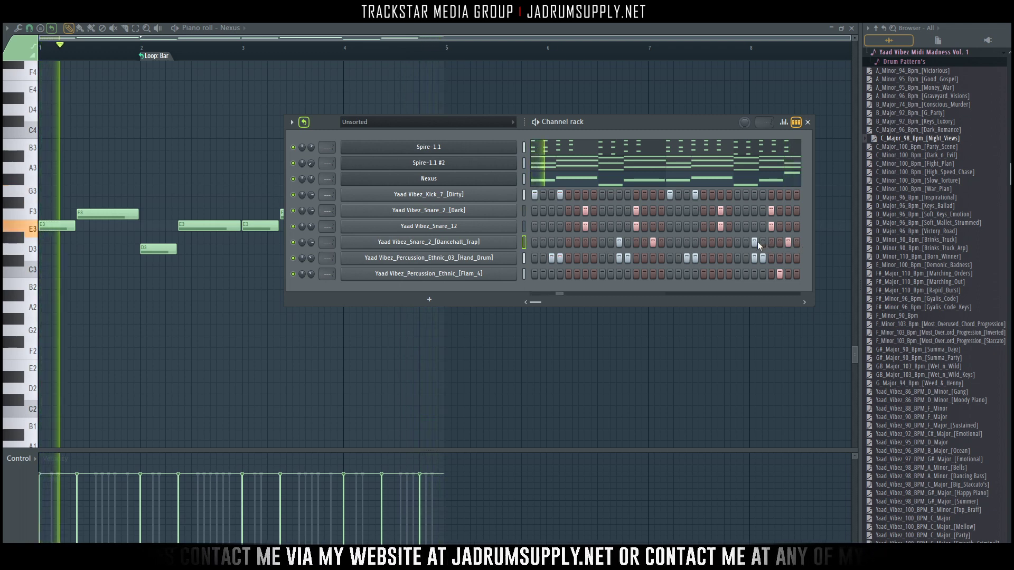
click(745, 242)
click(754, 242)
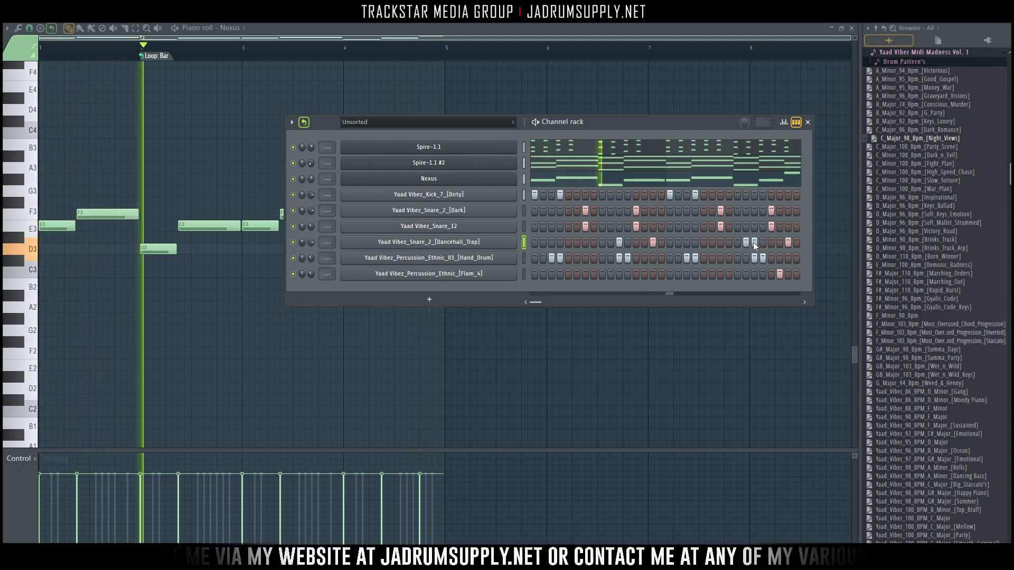
key(space)
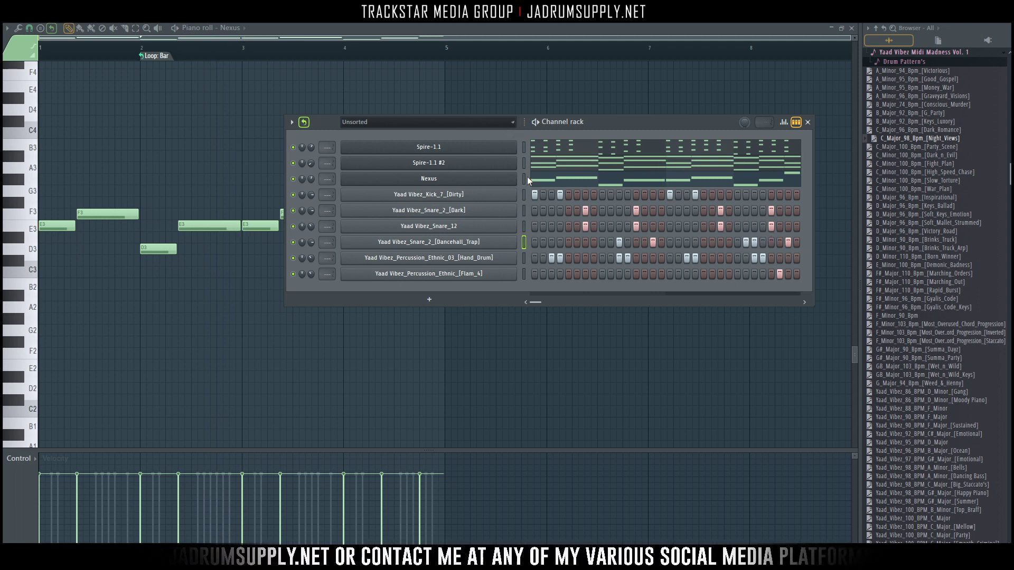
Step: Mute all the drum channels, leaving only the two Spire channels and Nexus active
right_click(293, 179)
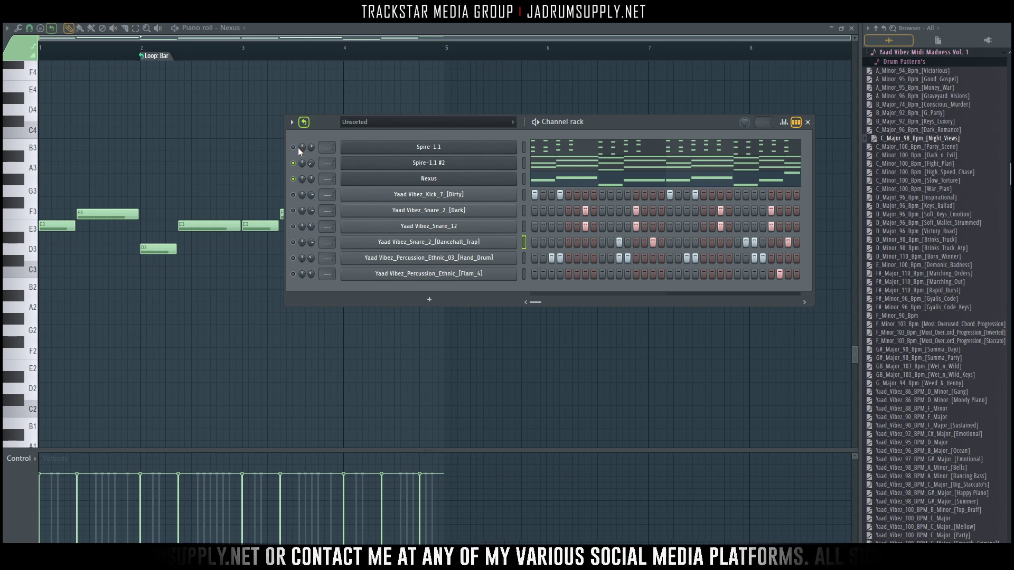
click(293, 147)
key(F5)
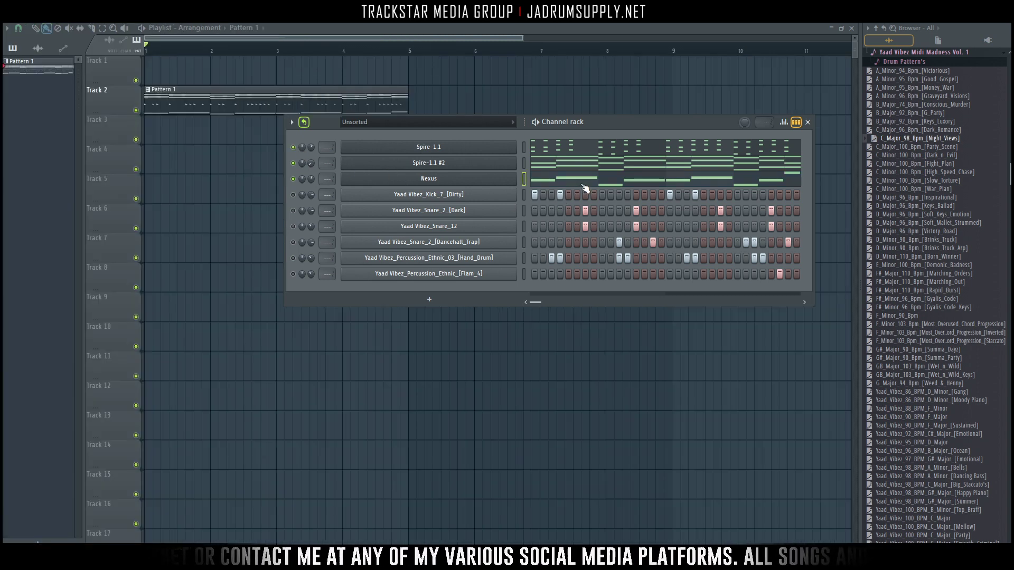
Step: Select all the Nexus notes in the Piano roll and shorten them by about two steps
click(555, 177)
drag(68, 197, 760, 405)
drag(755, 229, 733, 228)
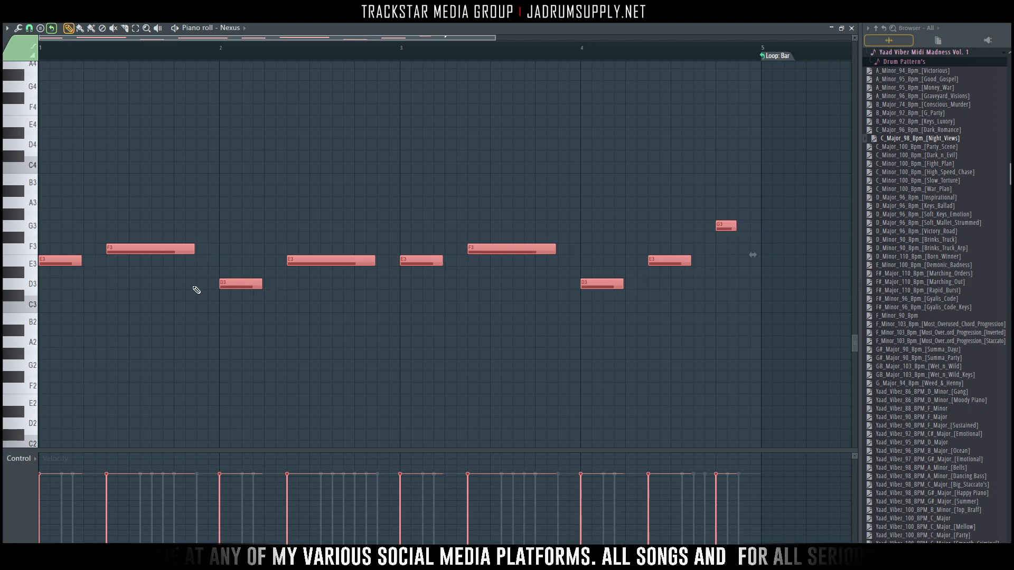
Step: Rewrite bar 1 of the Nexus line as short two-step notes: two on E3 followed by three on F3
click(94, 274)
drag(81, 261, 59, 261)
click(72, 261)
click(93, 261)
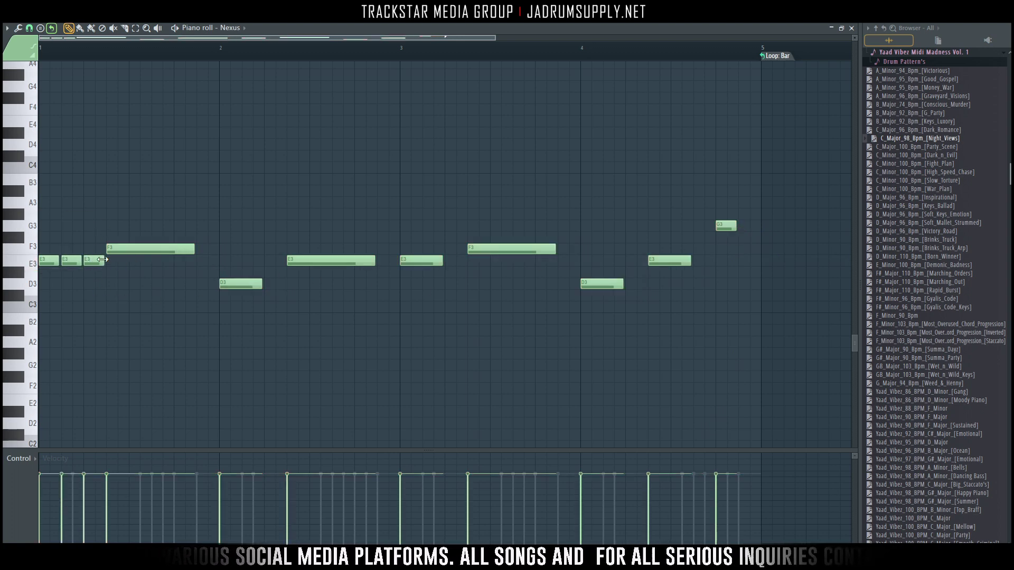
drag(95, 262, 95, 249)
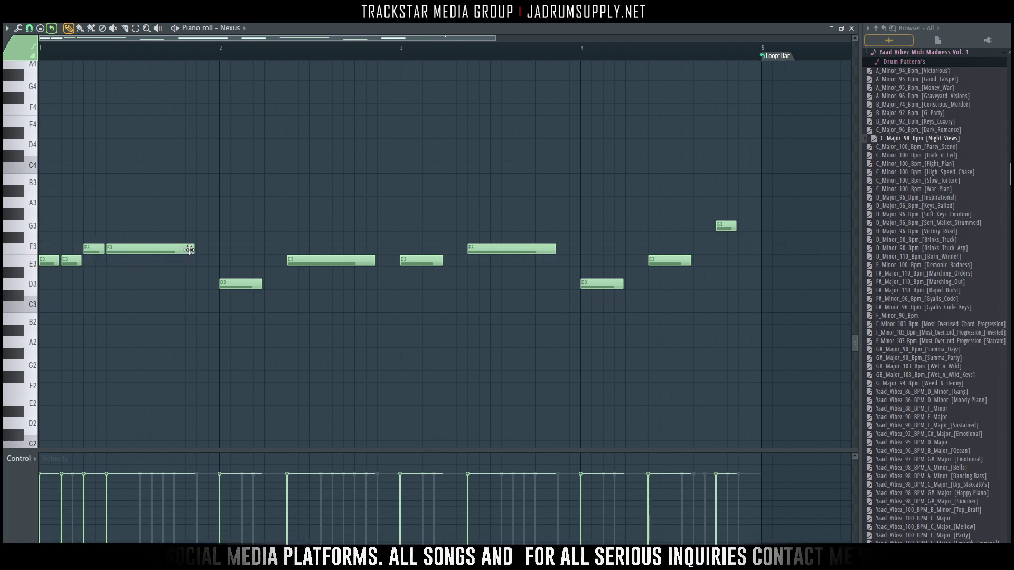
drag(193, 249, 130, 249)
click(137, 249)
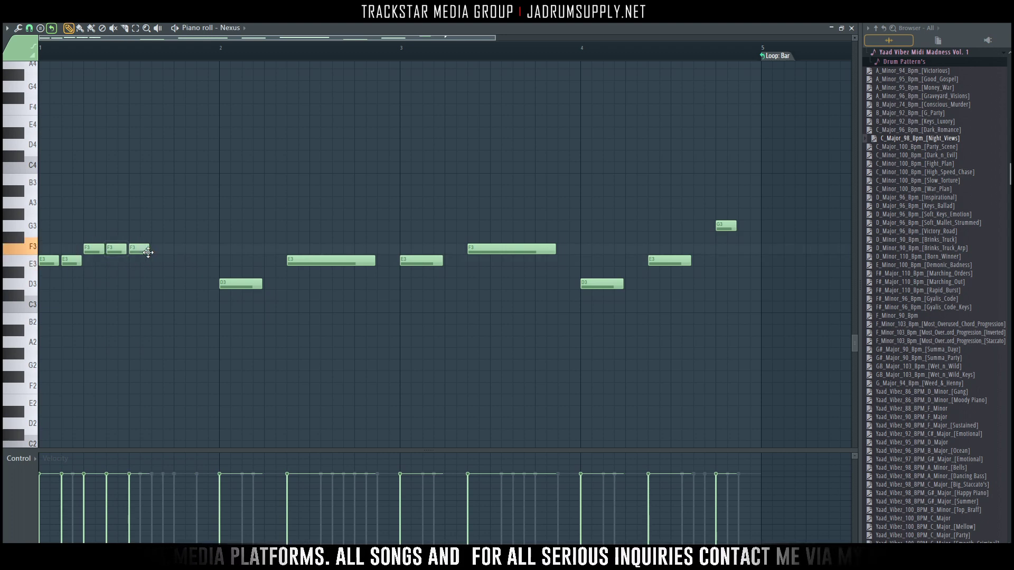
Step: Rewrite bar 2 of the Nexus line as short two-step notes: two on D3 followed by three on E3
mouse_move(261, 284)
mouse_down()
mouse_move(231, 283)
mouse_move(243, 284)
mouse_up()
click(252, 284)
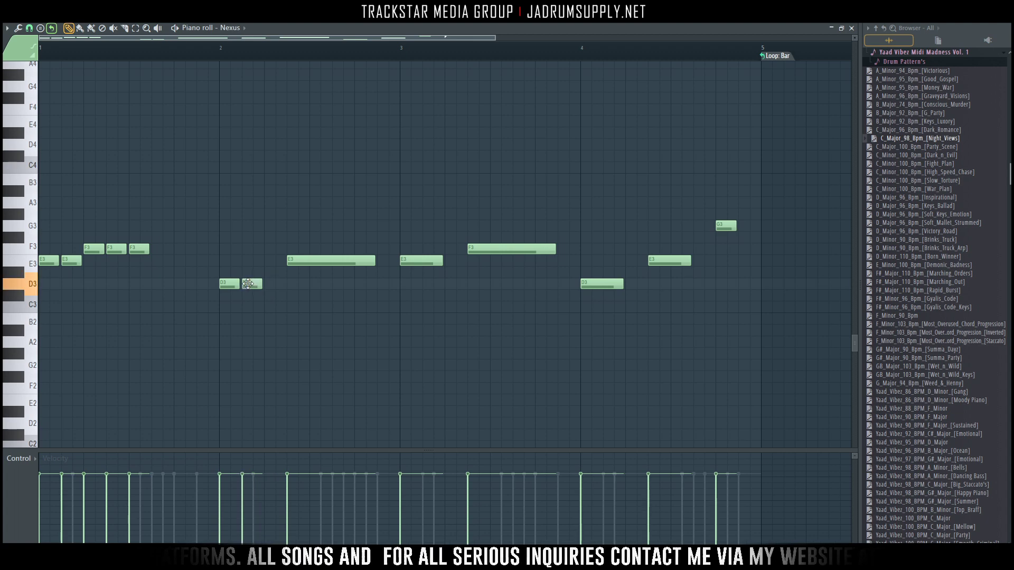
click(273, 261)
right_click(292, 261)
click(295, 261)
click(316, 261)
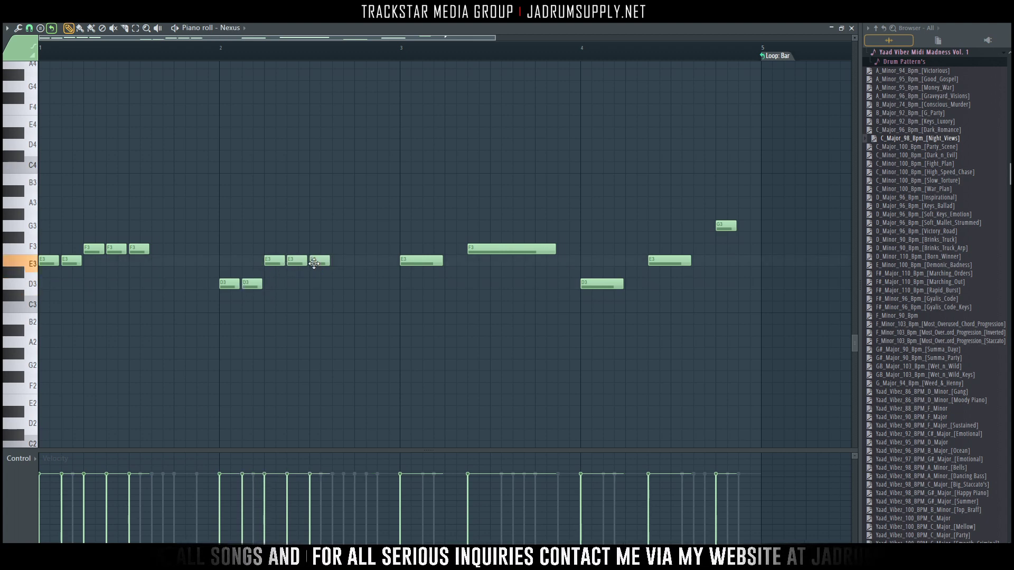
Step: Replace the long notes in bar 3 of the Nexus line with two short E3 notes and three short F3 notes
right_click(405, 262)
click(404, 261)
click(429, 261)
click(453, 249)
right_click(475, 250)
click(477, 250)
click(499, 249)
Step: Fill bar 4 of the Nexus line with two short D3 notes, three on E3 and a second G3 at the end
right_click(587, 283)
click(589, 283)
click(613, 284)
click(631, 261)
right_click(659, 261)
click(655, 261)
click(678, 261)
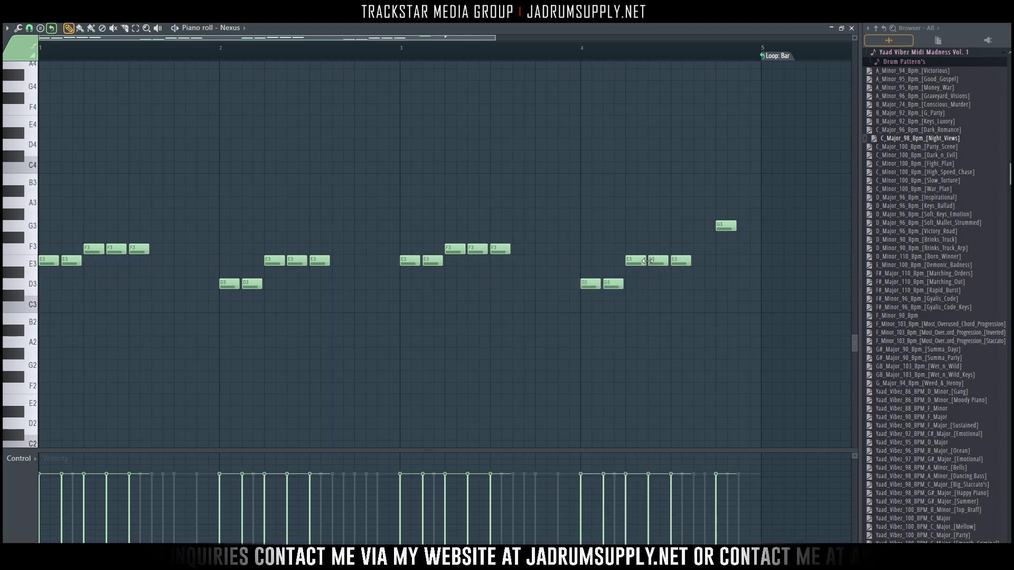
click(749, 227)
Step: Play the line and respace bar 1 so its two E3 and three F3 notes start three steps apart
key(space)
key(space)
drag(73, 257, 83, 259)
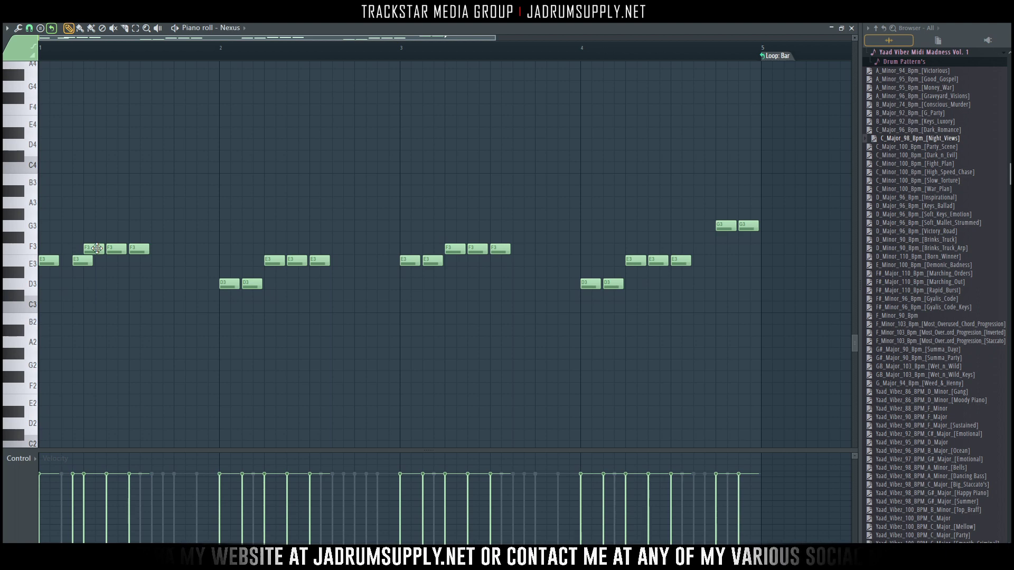
right_click(97, 249)
key(space)
right_click(136, 246)
click(149, 250)
click(182, 249)
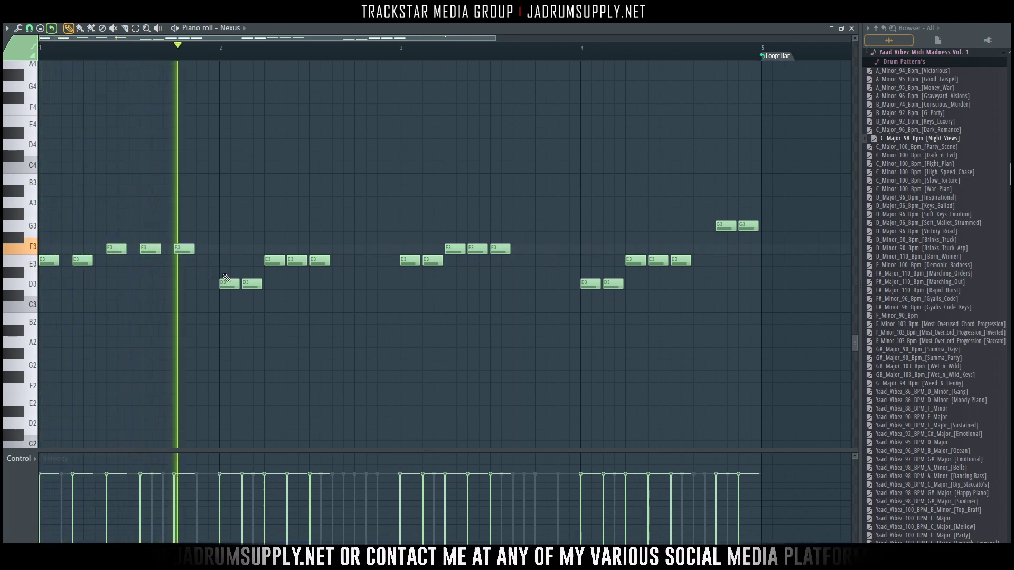
Step: Stop playback and respace bar 2 of the Nexus line so its two D3 and three E3 notes start three steps apart
key(space)
drag(252, 284, 264, 284)
right_click(273, 262)
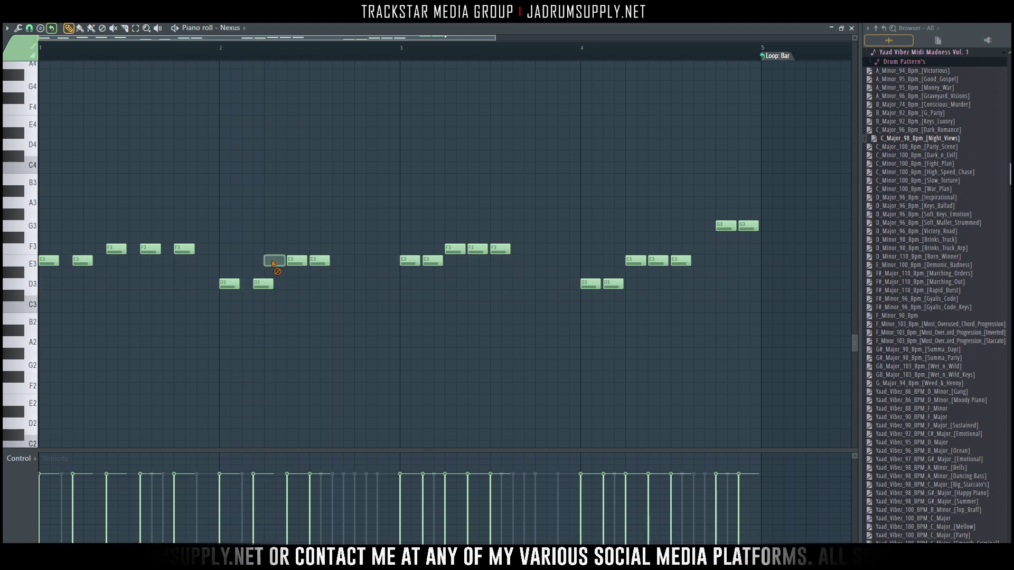
right_click(320, 261)
click(327, 261)
click(360, 261)
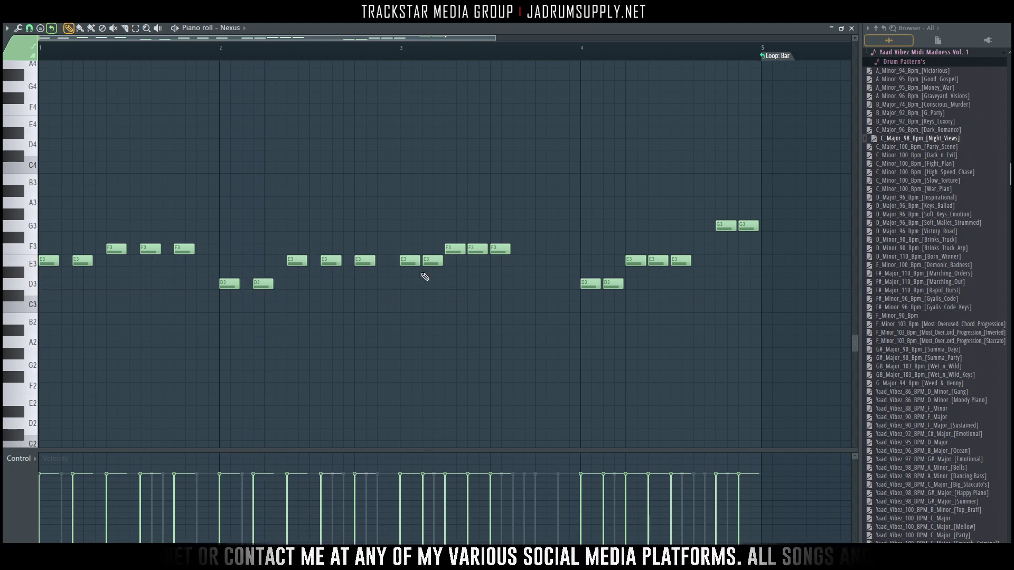
Step: Respace bar 3 of the Nexus line so its two E3 and three F3 notes start three steps apart
right_click(426, 261)
click(439, 261)
right_click(455, 249)
right_click(476, 249)
click(473, 249)
right_click(499, 249)
click(507, 250)
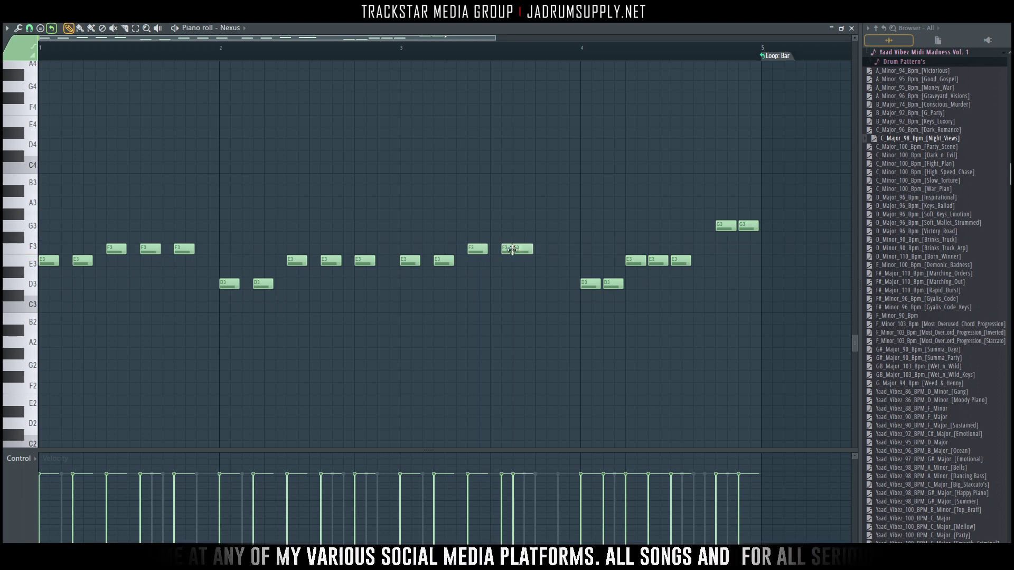
click(531, 249)
drag(533, 249, 544, 249)
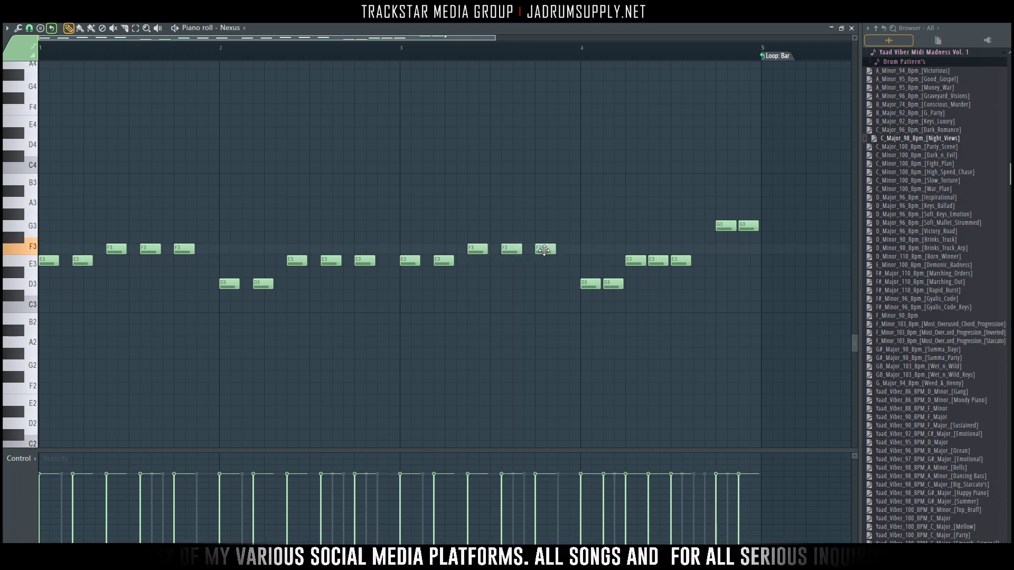
Step: Respace bar 4 to two D3, two E3 and one G3 note, three steps apart, removing the extra E3 and G3 notes
right_click(615, 285)
click(617, 284)
right_click(635, 261)
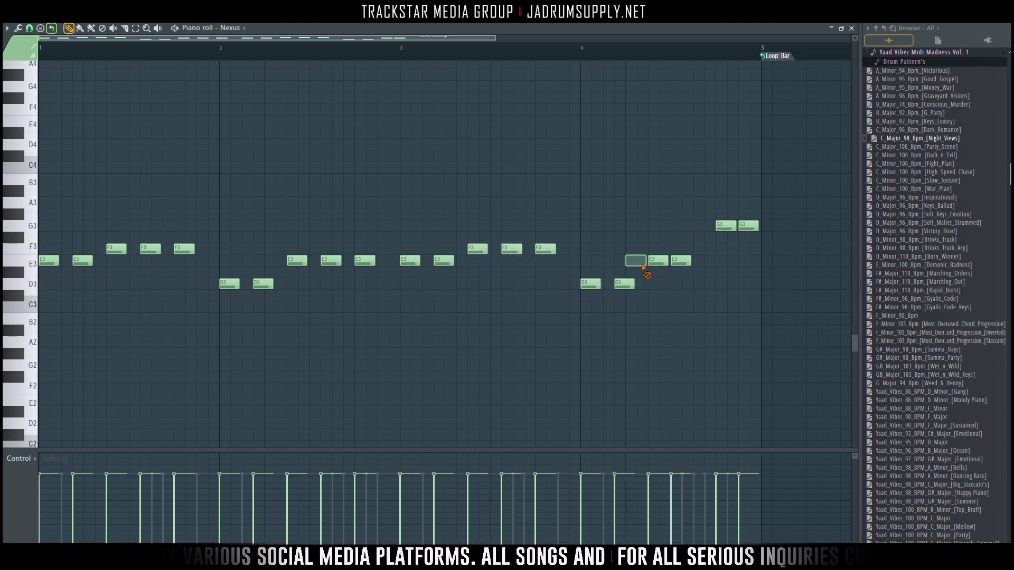
right_click(680, 261)
click(689, 261)
right_click(748, 226)
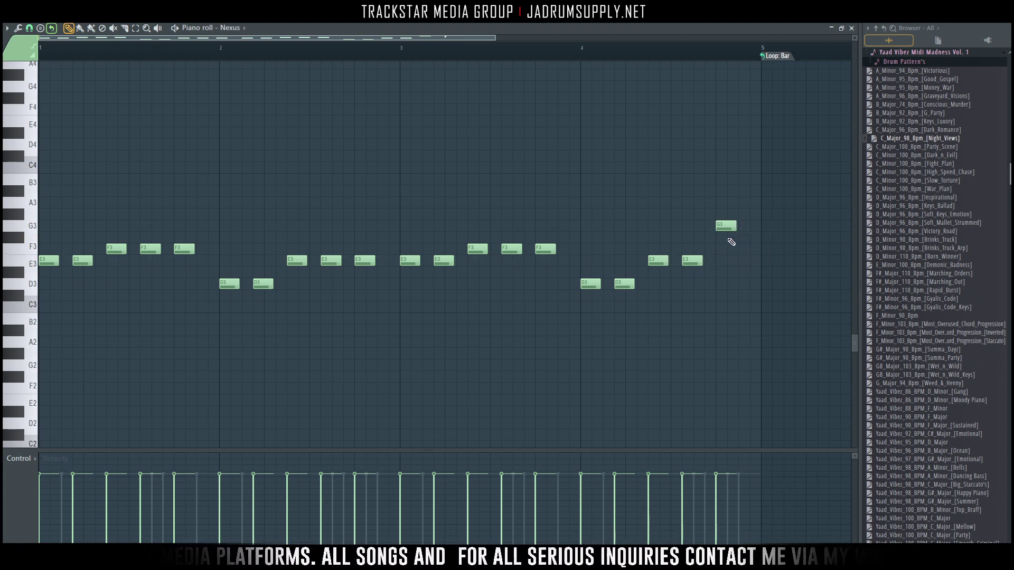
Step: Play the reworked Nexus line, show the channel rack and unmute the drum channels to hear them together
key(space)
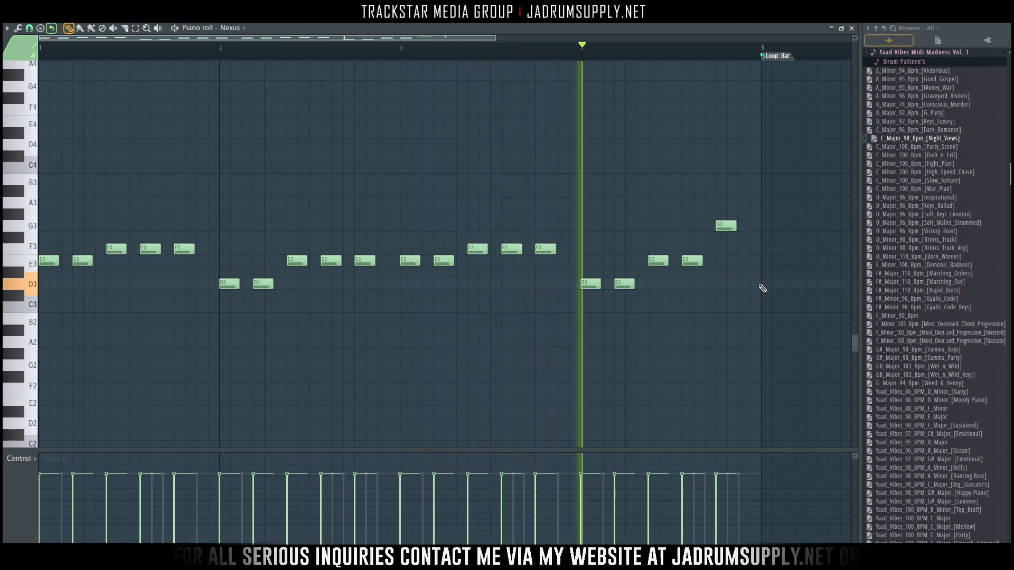
key(F6)
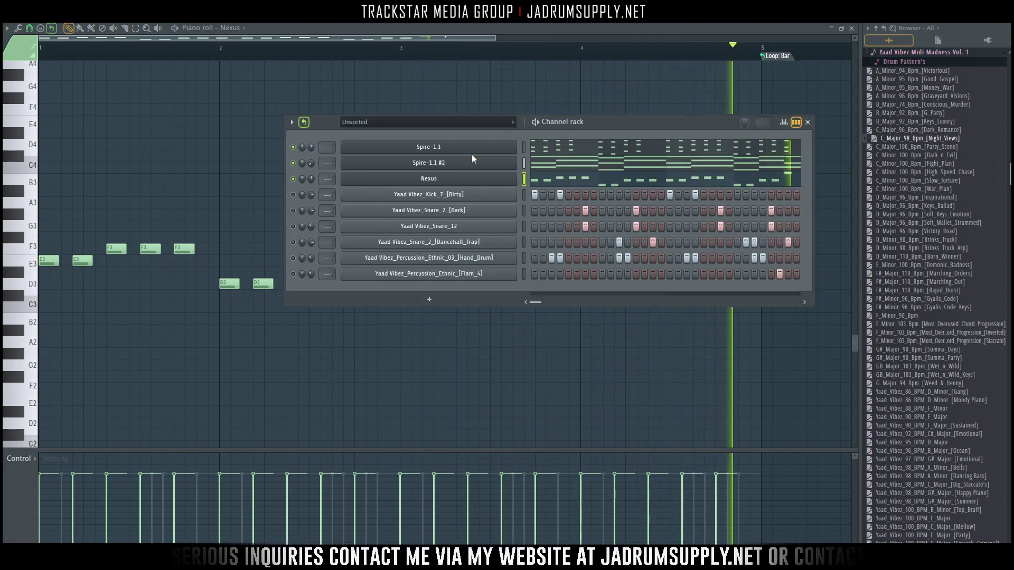
key(space)
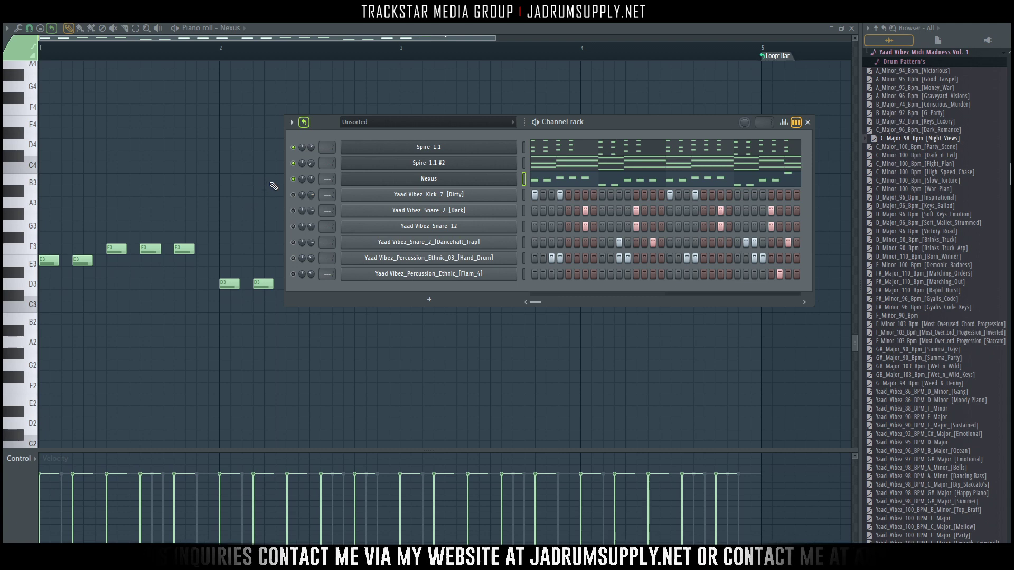
key(space)
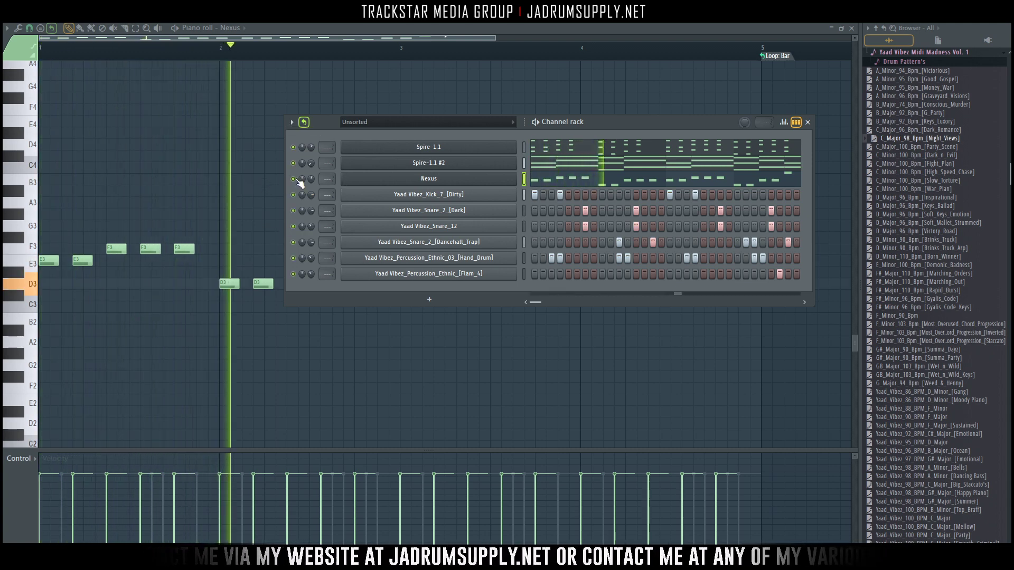
key(space)
key(space)
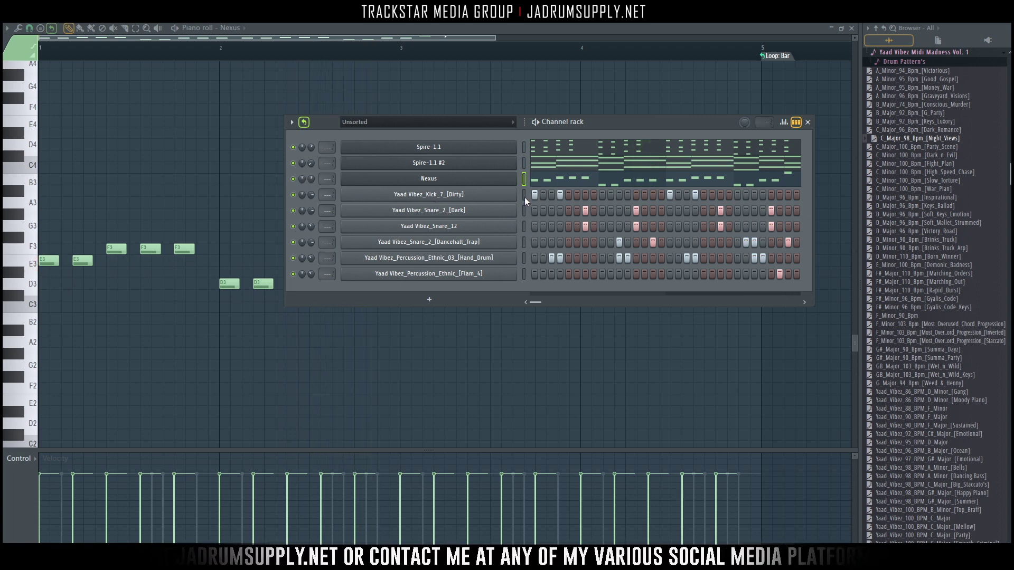
Step: Clear the steps of all six drum channels and place first-step hits on Kick_7_[Dirty], Snare_2_[Dark] and Snare_12
drag(524, 197, 541, 284)
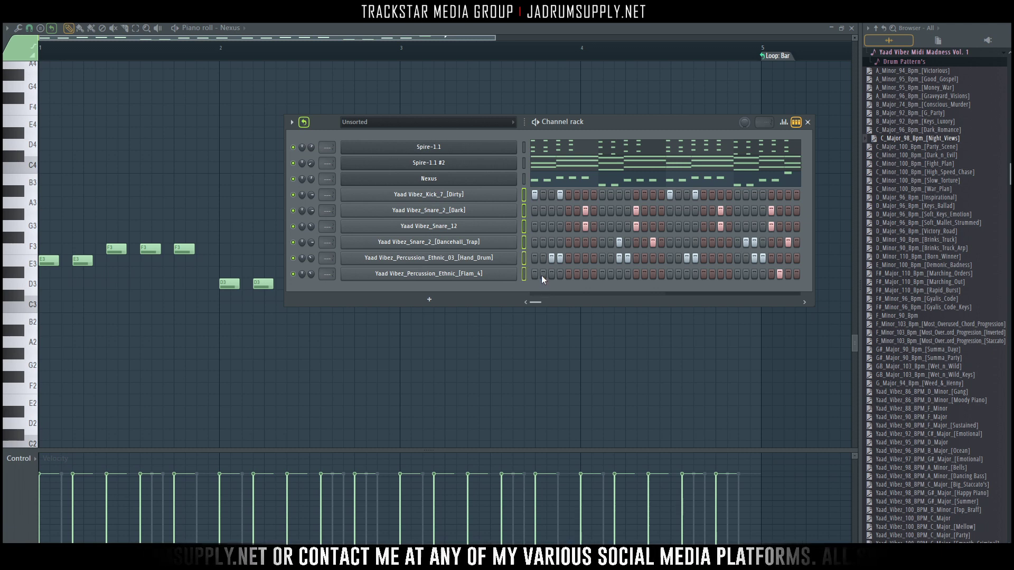
key(ctrl+x)
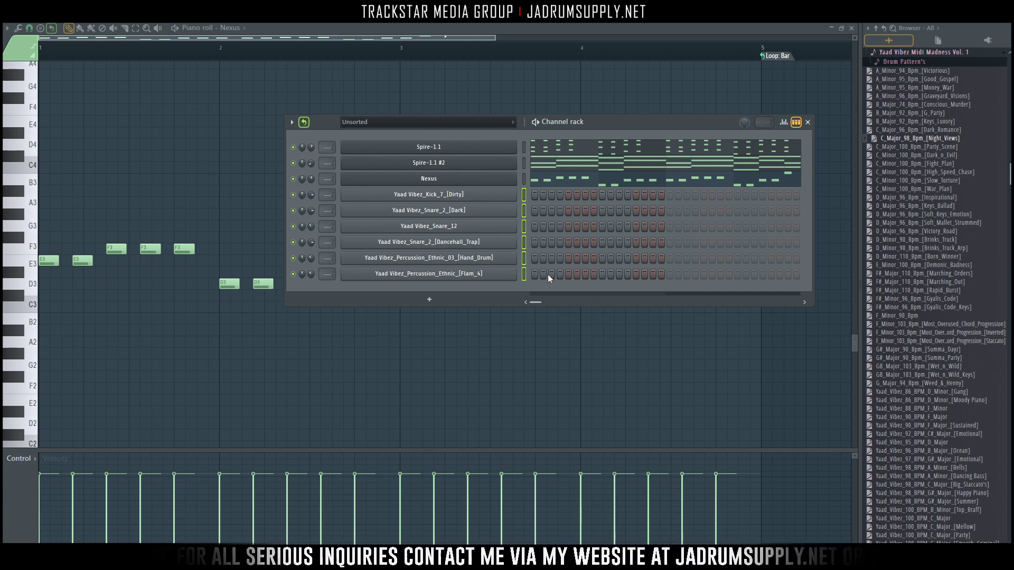
click(534, 195)
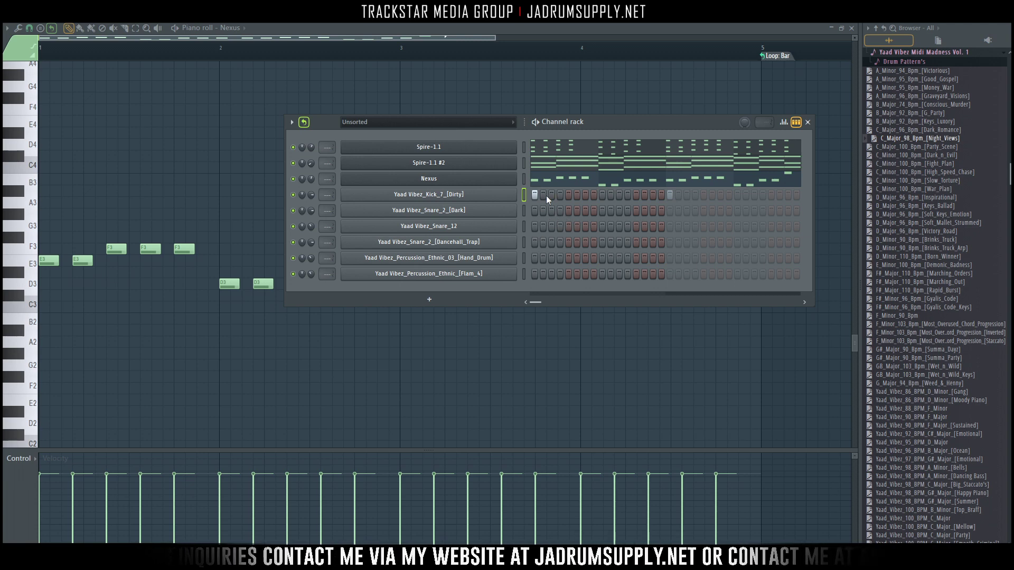
click(536, 226)
click(542, 210)
scroll(542, 211, down, 1)
key(space)
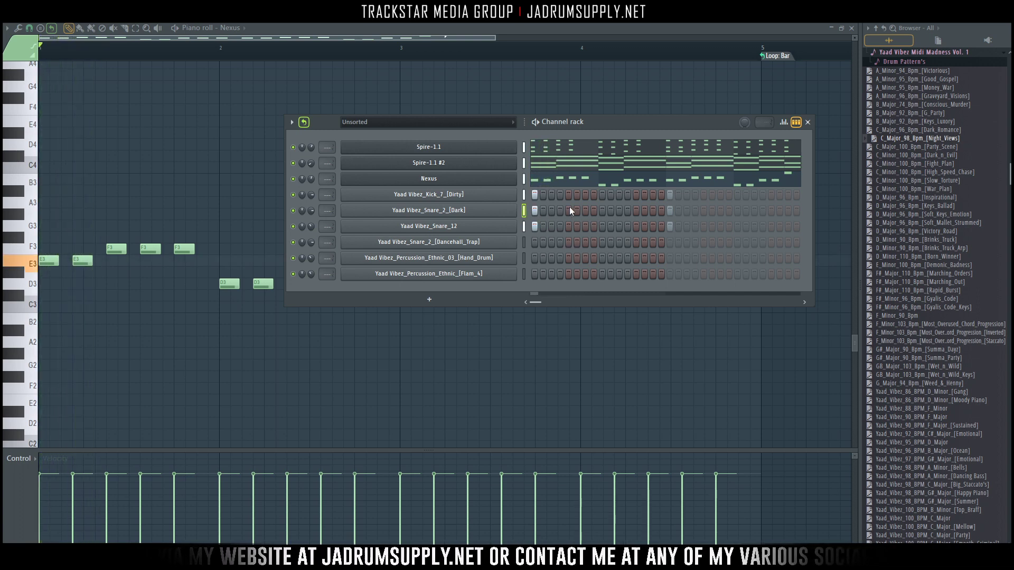
Step: Add Snare_2_[Dark] hits on steps 4, 7, 10 and 11 and Kick_7_[Dirty] hits on steps 7, 10 and 11
click(559, 210)
click(585, 195)
click(586, 211)
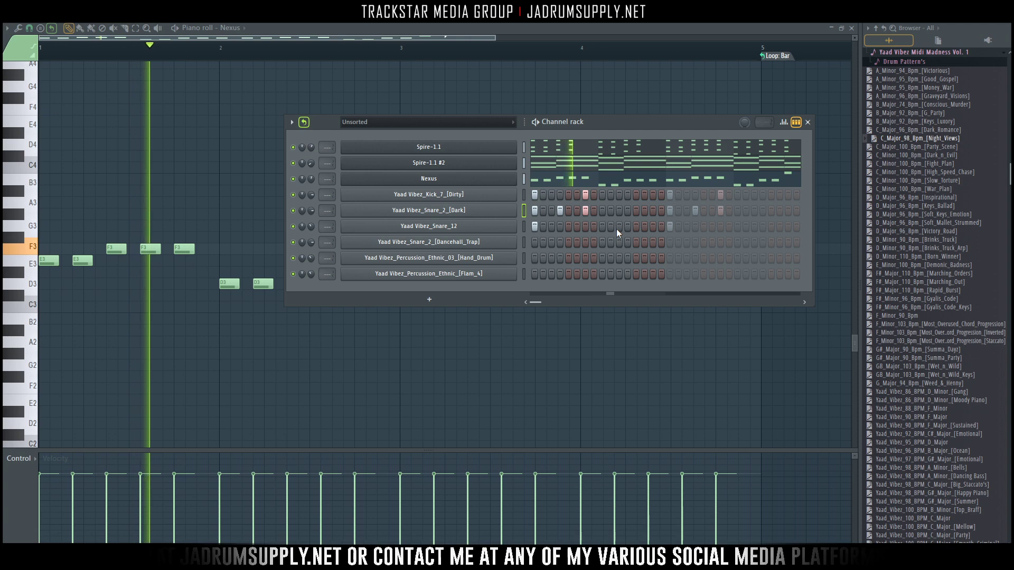
key(space)
click(611, 210)
click(619, 210)
click(619, 194)
click(611, 194)
key(space)
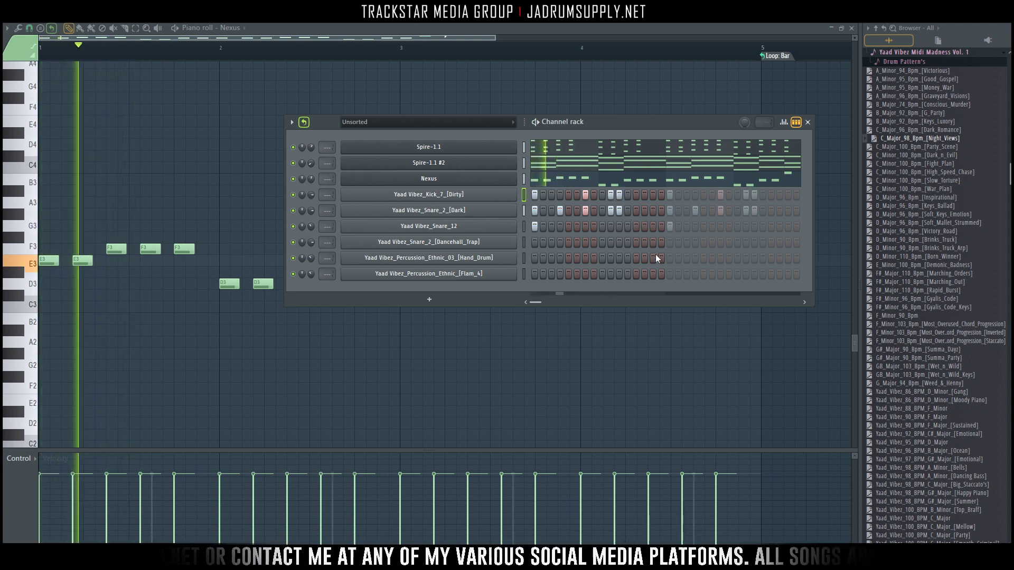
Step: Complete the drum loop with kick on step 13, Snare_2_[Dark] on 13 and 16, Snare_12 on 15 and Snare_2_[Dancehall_Trap] on 14
click(636, 210)
click(636, 195)
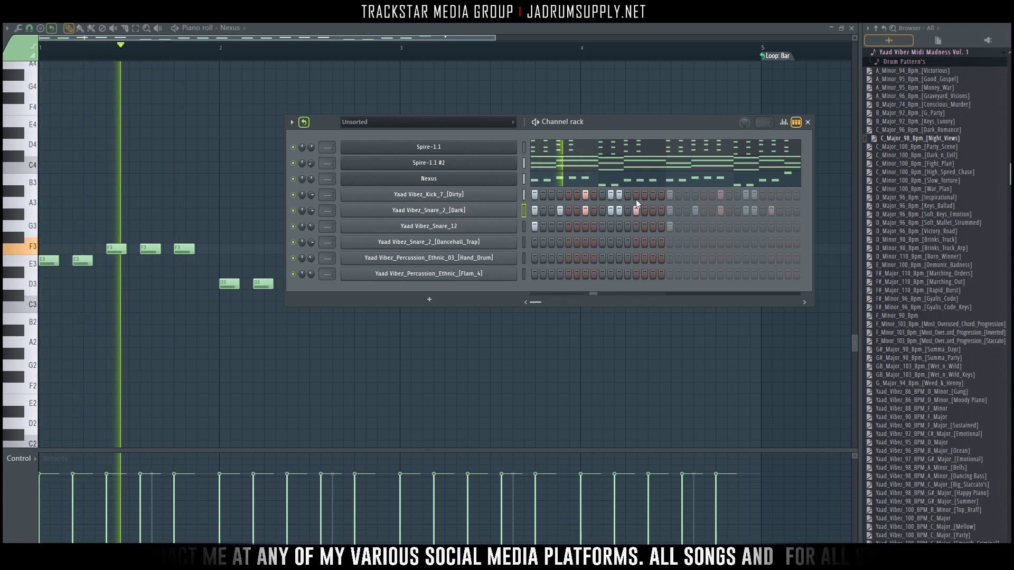
click(660, 211)
click(653, 227)
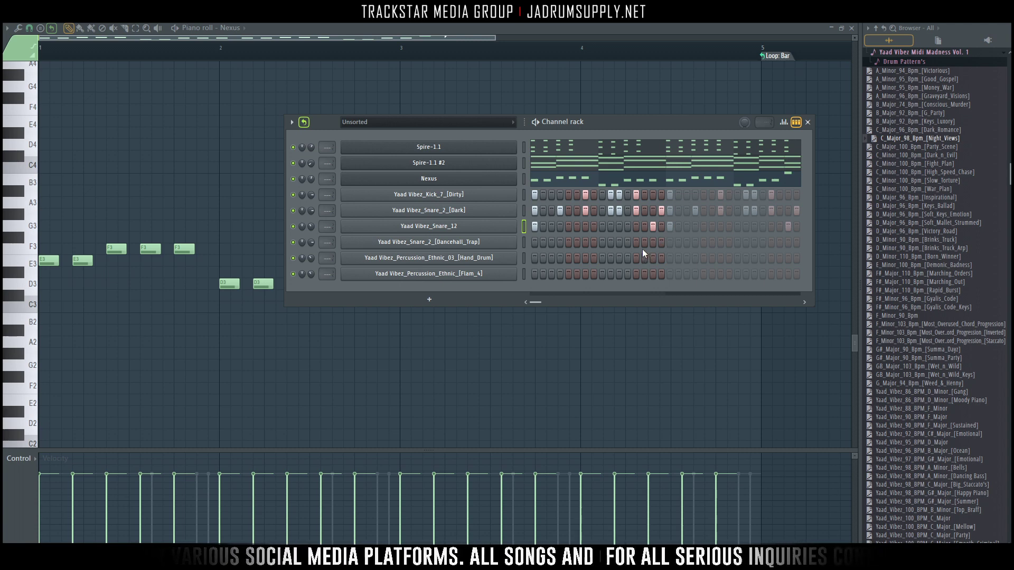
click(643, 241)
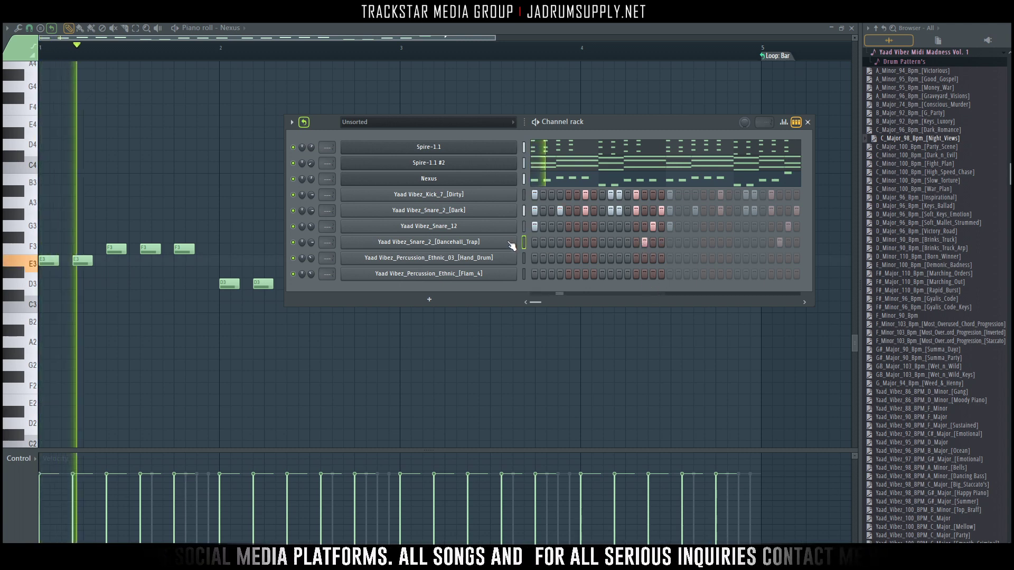
key(space)
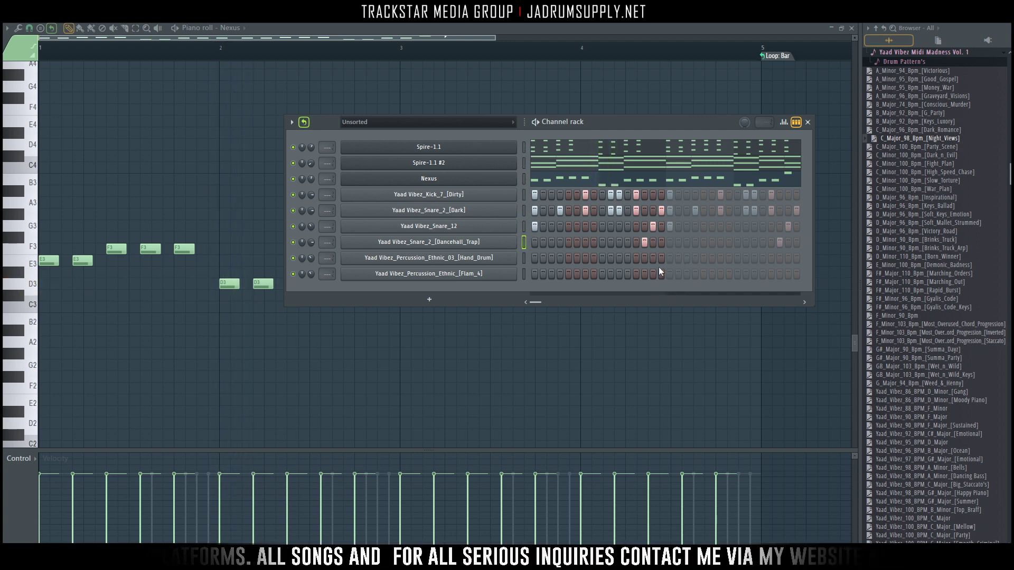
Step: Play the beat, mute both Spire channels and Nexus to hear the drums alone, and unmute the three channels
key(space)
key(space)
drag(293, 163, 293, 148)
key(space)
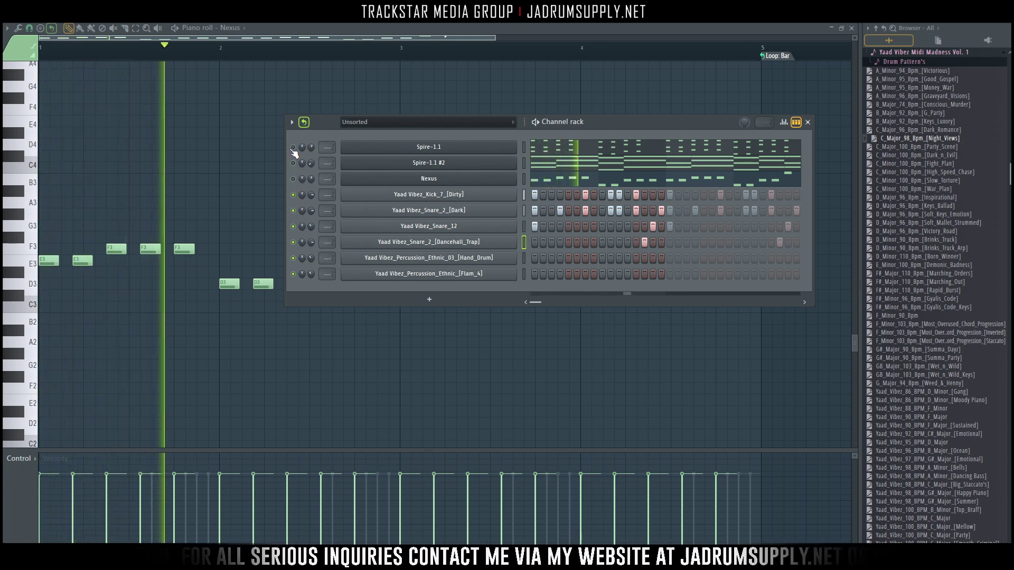
key(space)
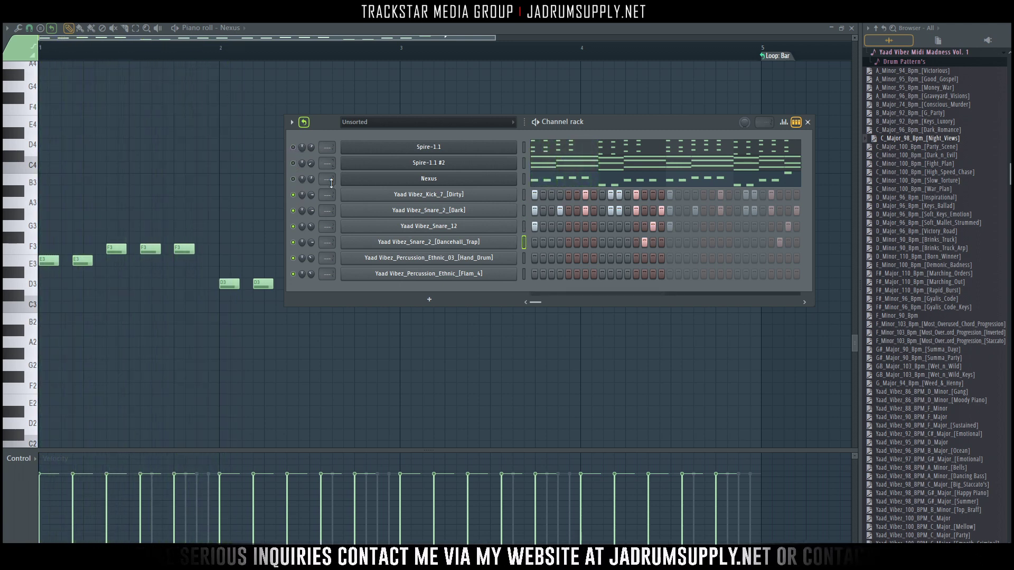
drag(294, 180, 297, 149)
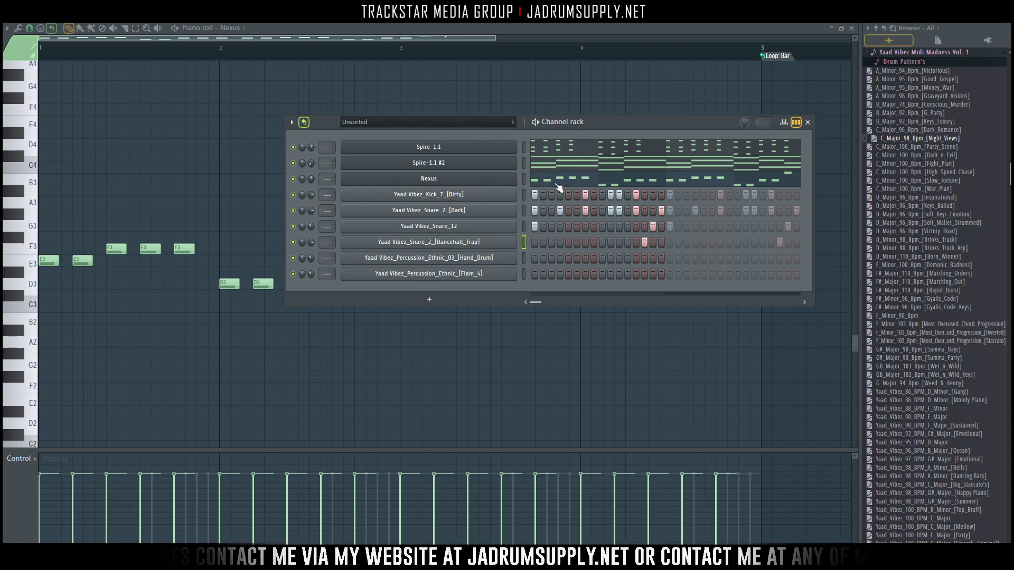
Step: Audition Nexus bass presets including BA CommodoreBass and BA Crushed Bass2 over the playing beat, load BA Basic Sine and close the plugin
click(470, 178)
click(528, 161)
key(space)
drag(556, 93, 315, 144)
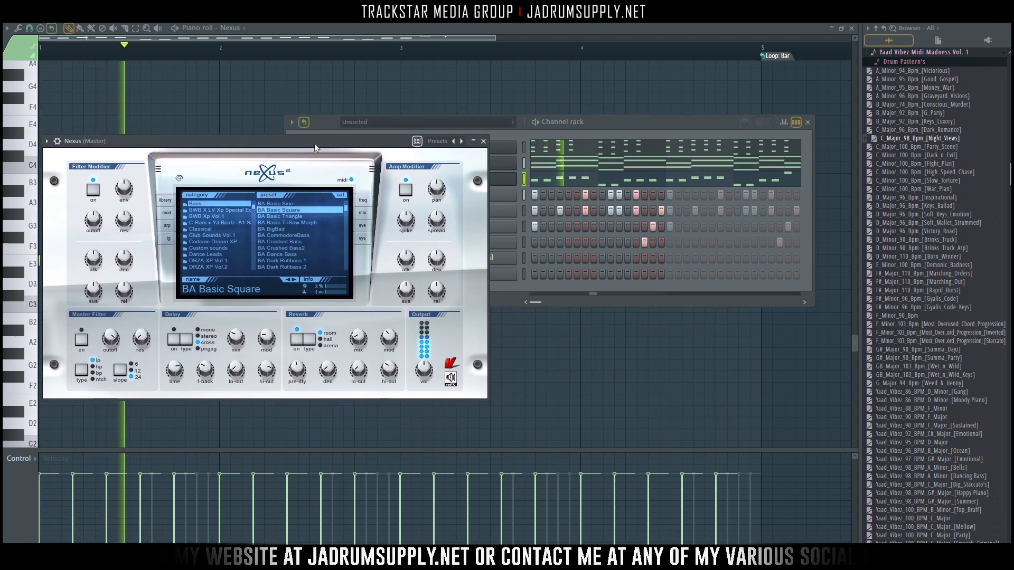
click(295, 217)
click(294, 222)
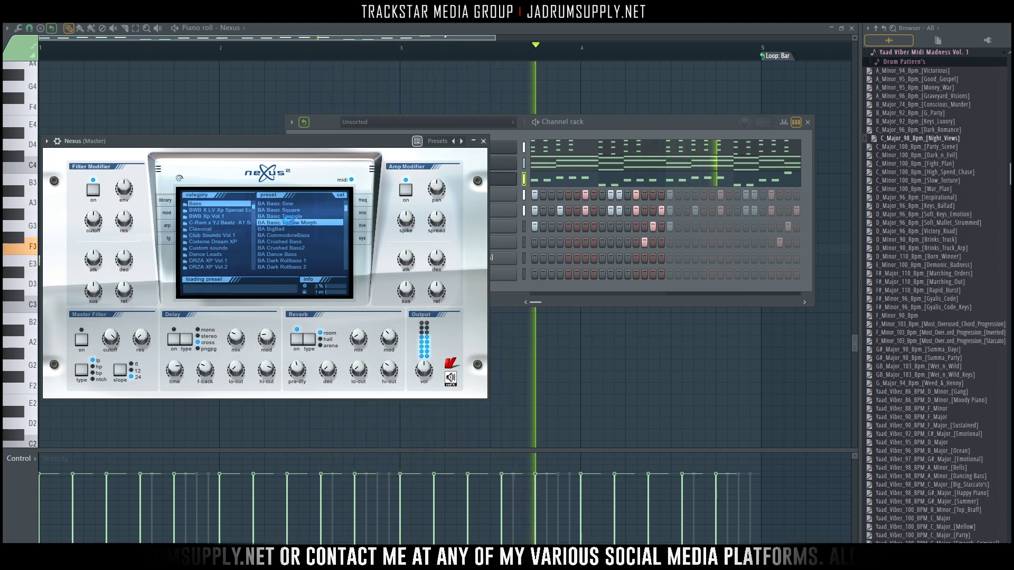
click(281, 236)
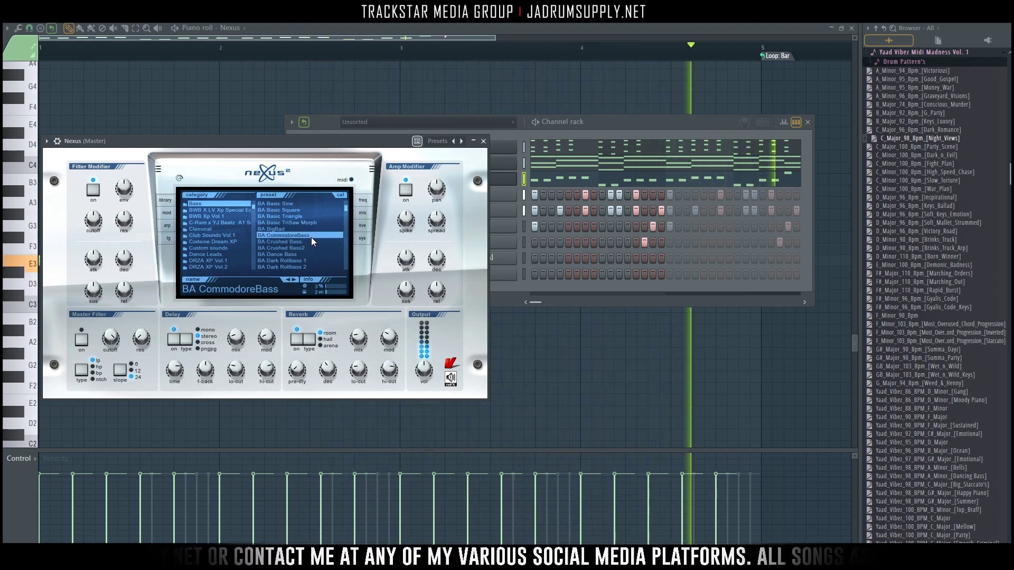
click(287, 246)
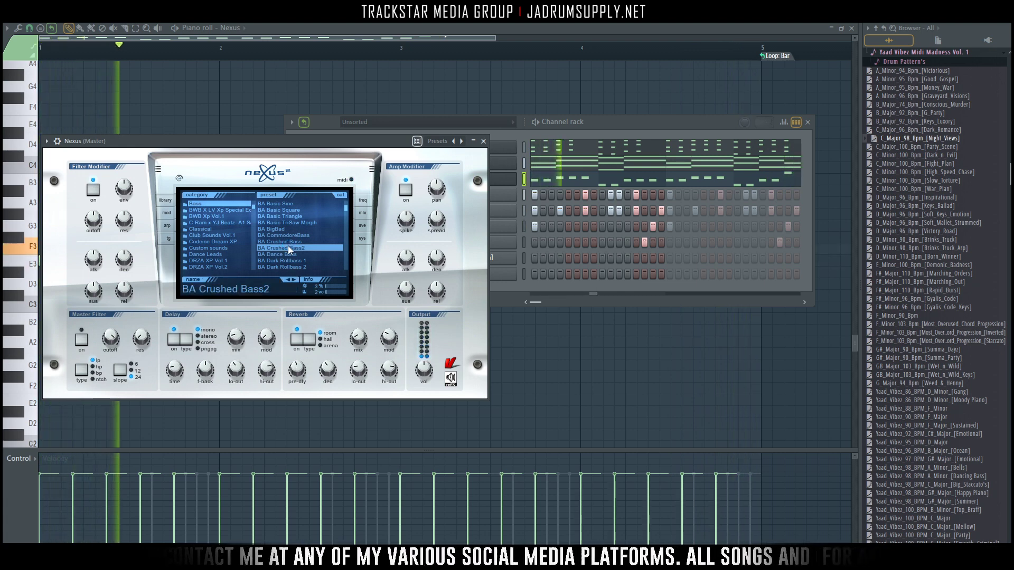
click(283, 260)
click(281, 204)
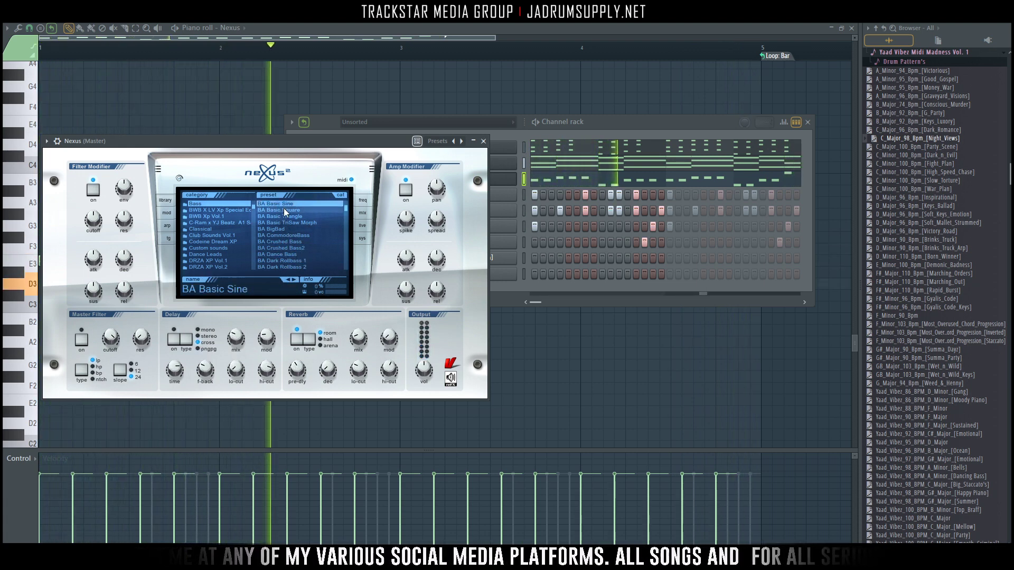
click(483, 141)
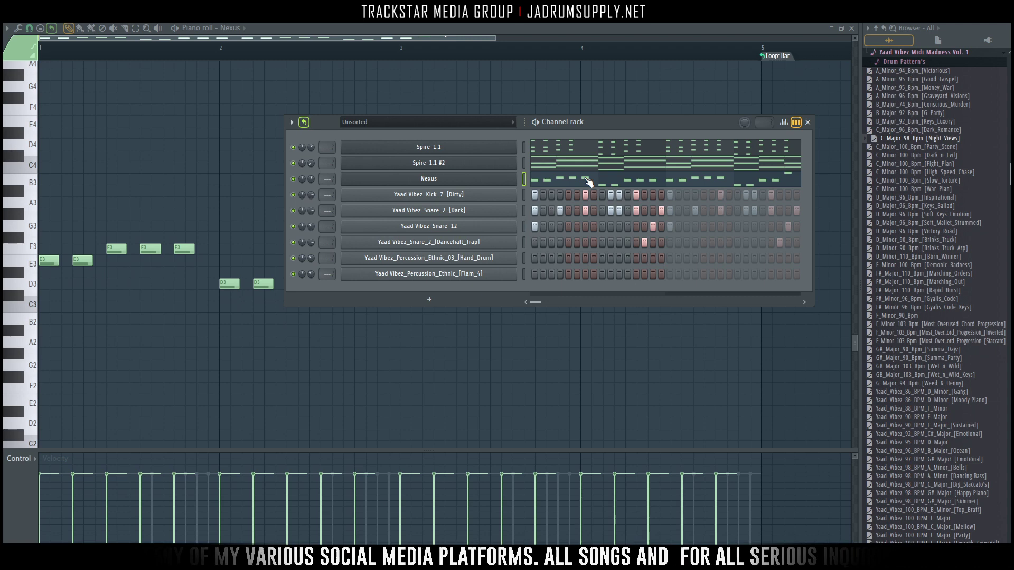